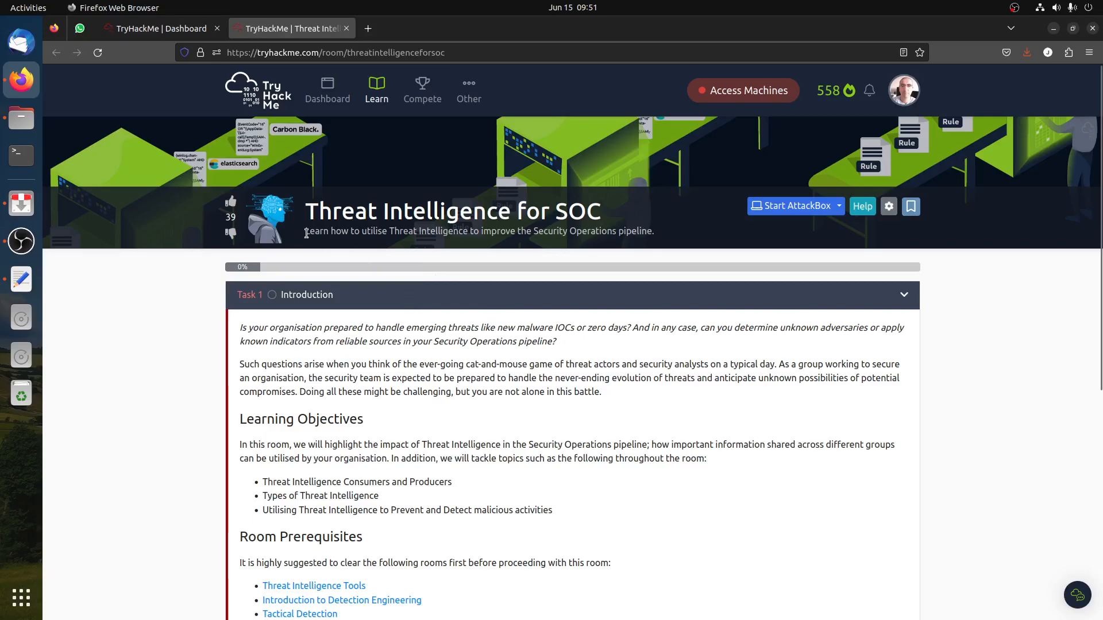
Start the AttackBox and the Task 2 machine for the Threat Intelligence for SOC room, and expand Task 1.
left_click(793, 205)
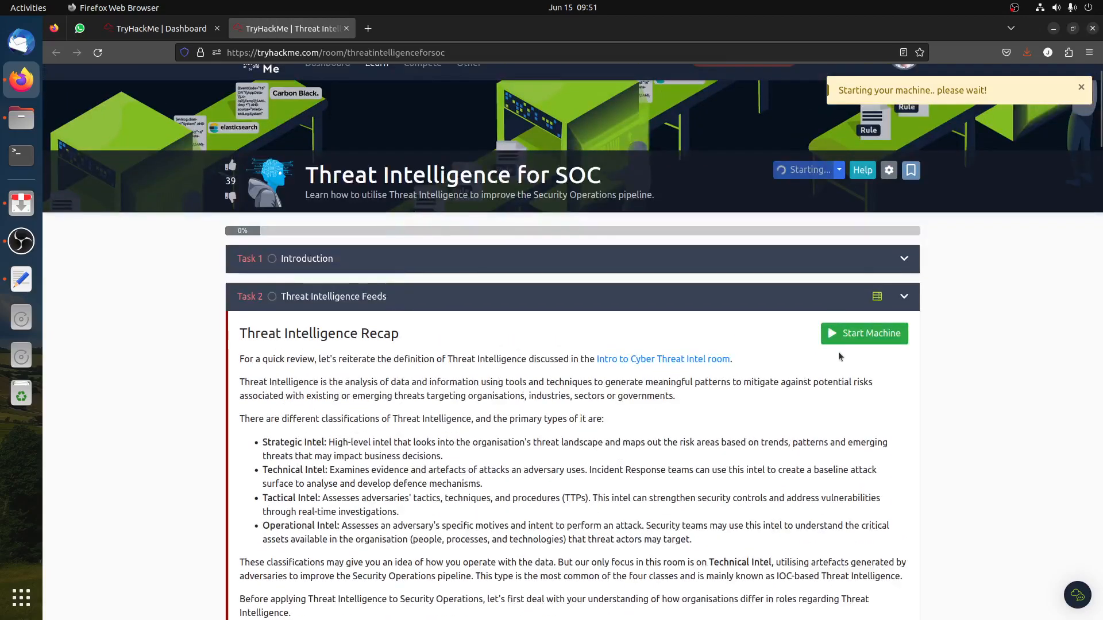
left_click(464, 263)
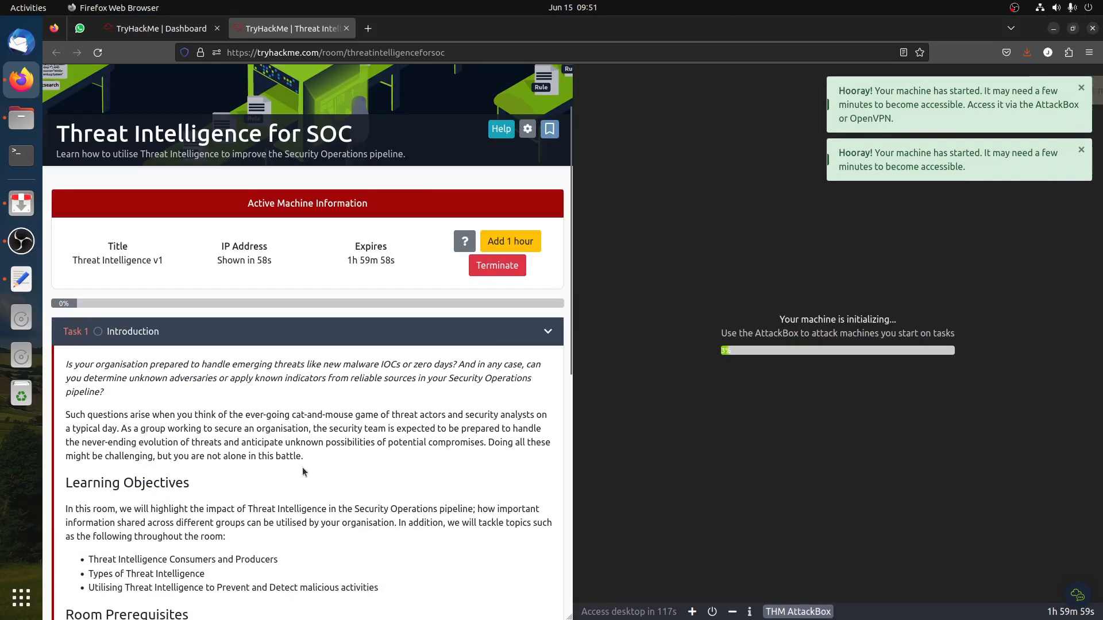
Read the Task 1 introduction and mark its "Let's start!" question as completed.
scroll(305, 469, "down", 1)
scroll(305, 473, "down", 2)
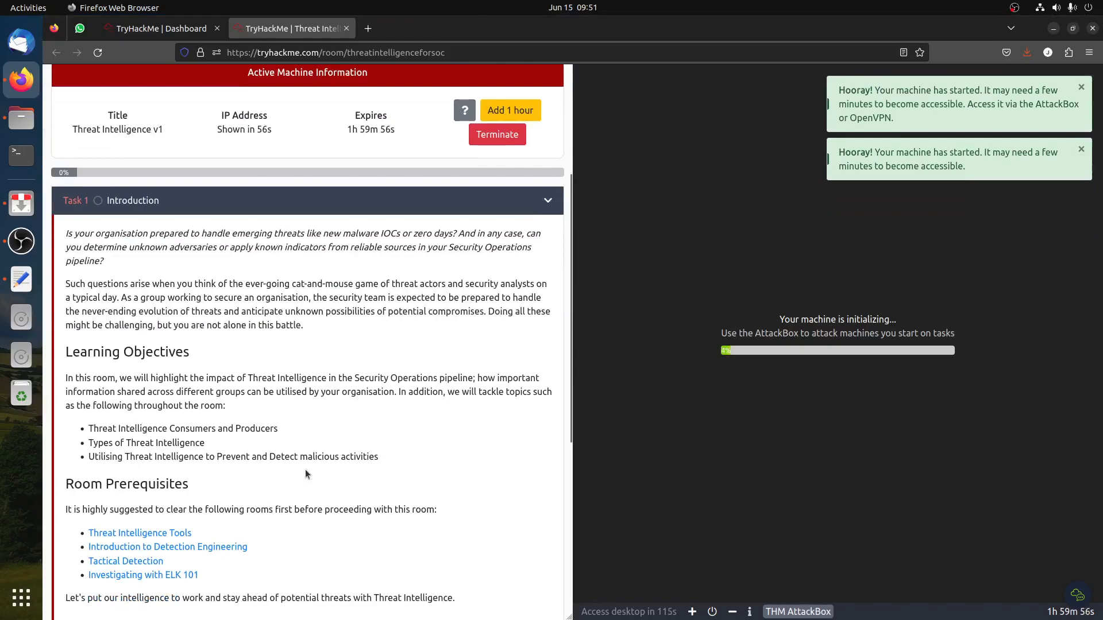
scroll(305, 470, "down", 3)
left_click_drag(65, 280, 273, 399)
left_click(291, 382)
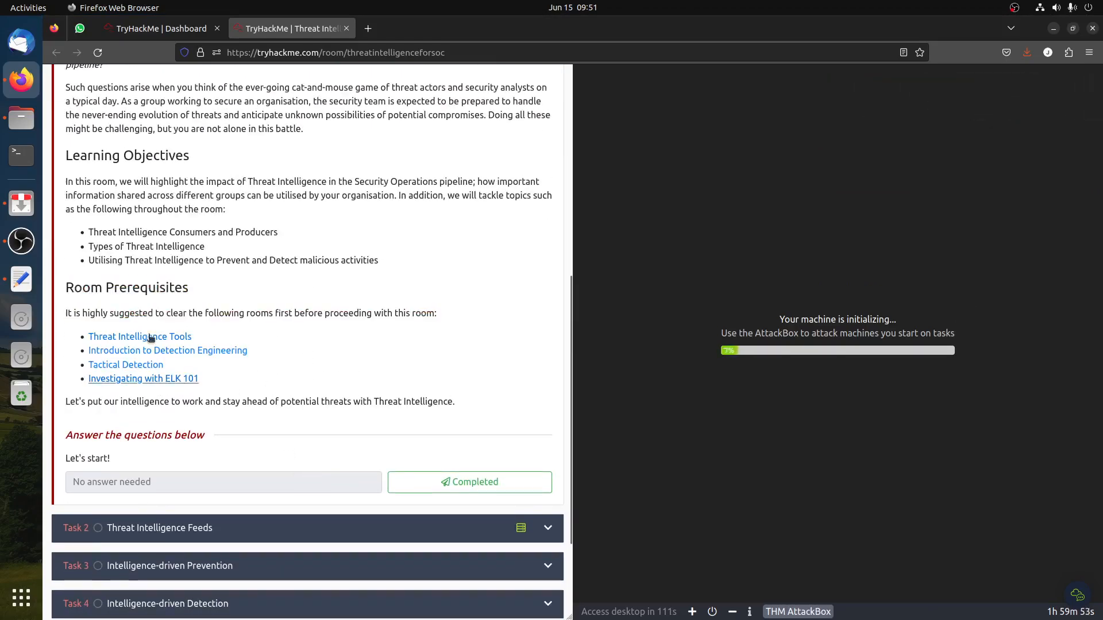
left_click(463, 486)
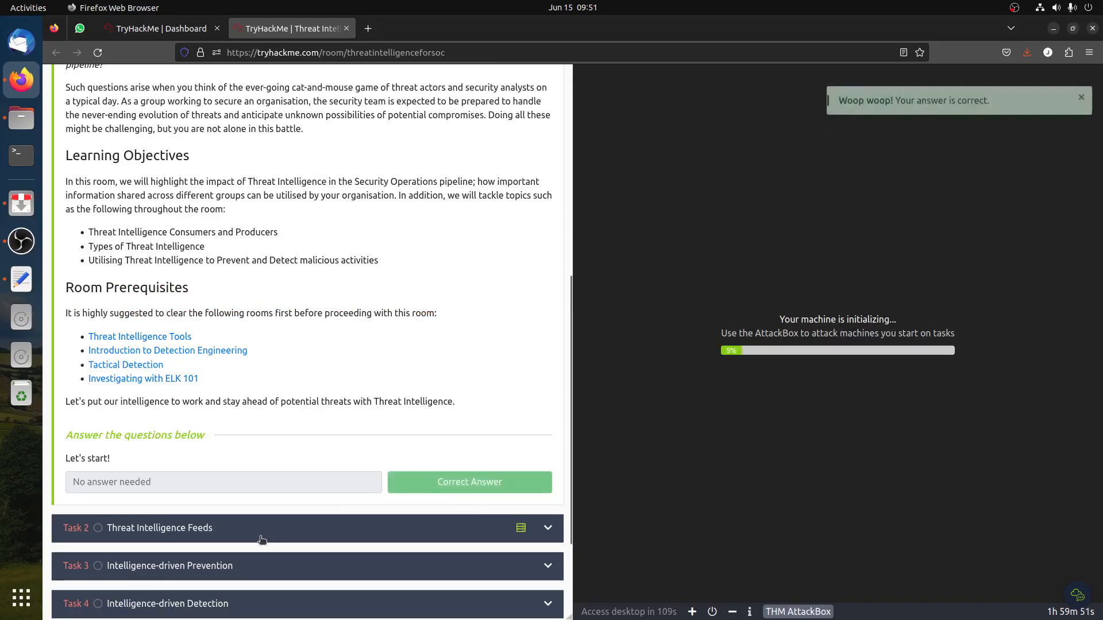
Expand Task 2, Threat Intelligence Feeds, and read the recap and the Producers and Consumers sections.
left_click(262, 529)
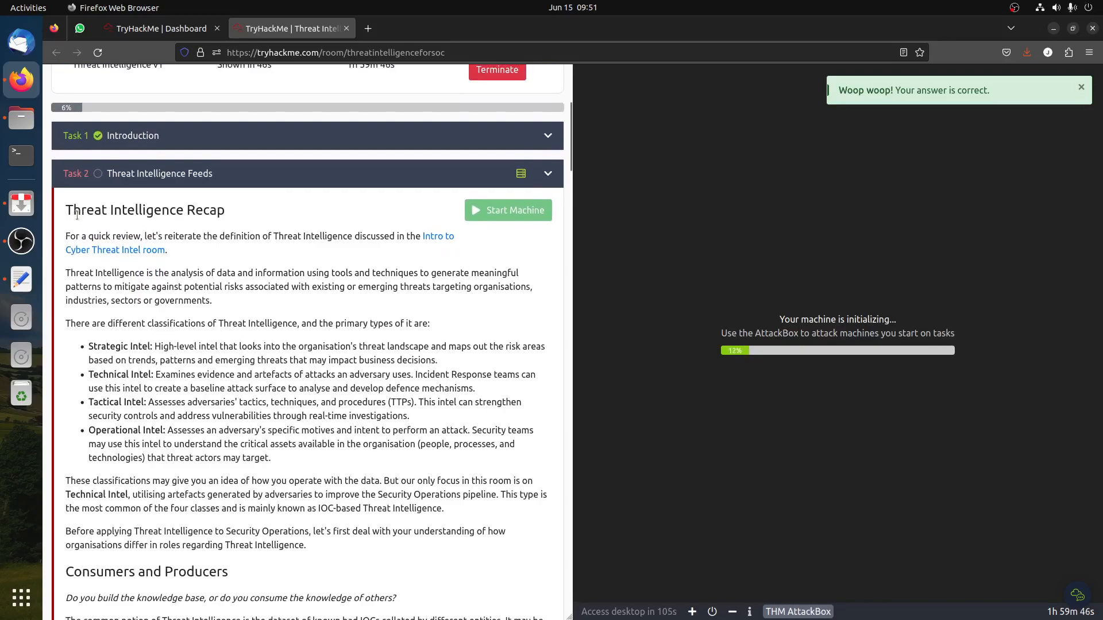
left_click_drag(75, 214, 236, 216)
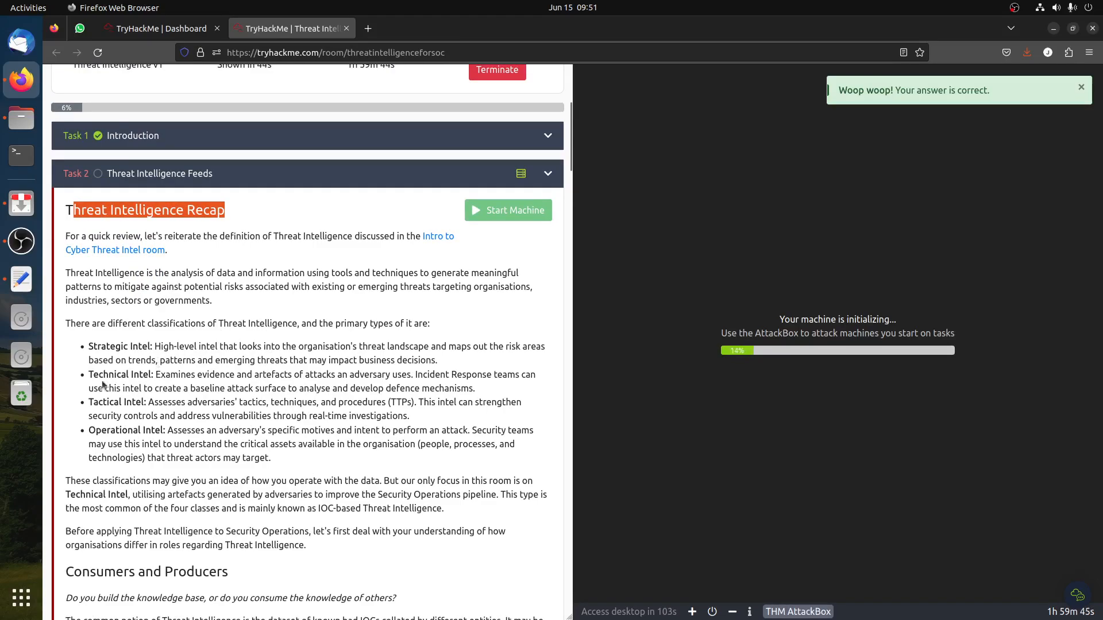
left_click_drag(125, 286, 234, 455)
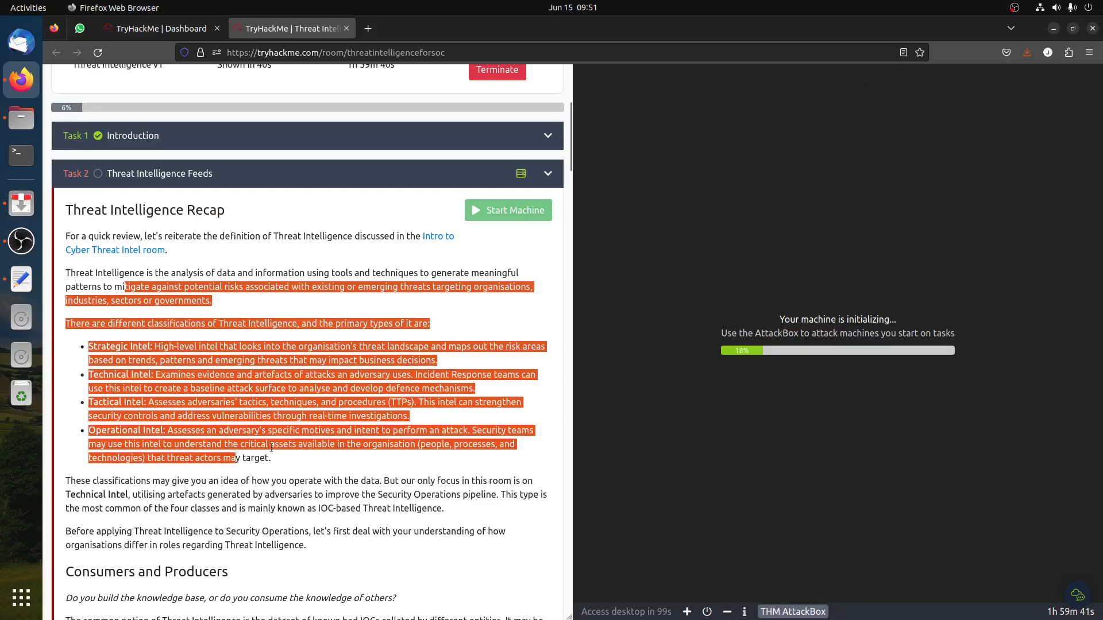
left_click(328, 446)
scroll(329, 446, "down", 5)
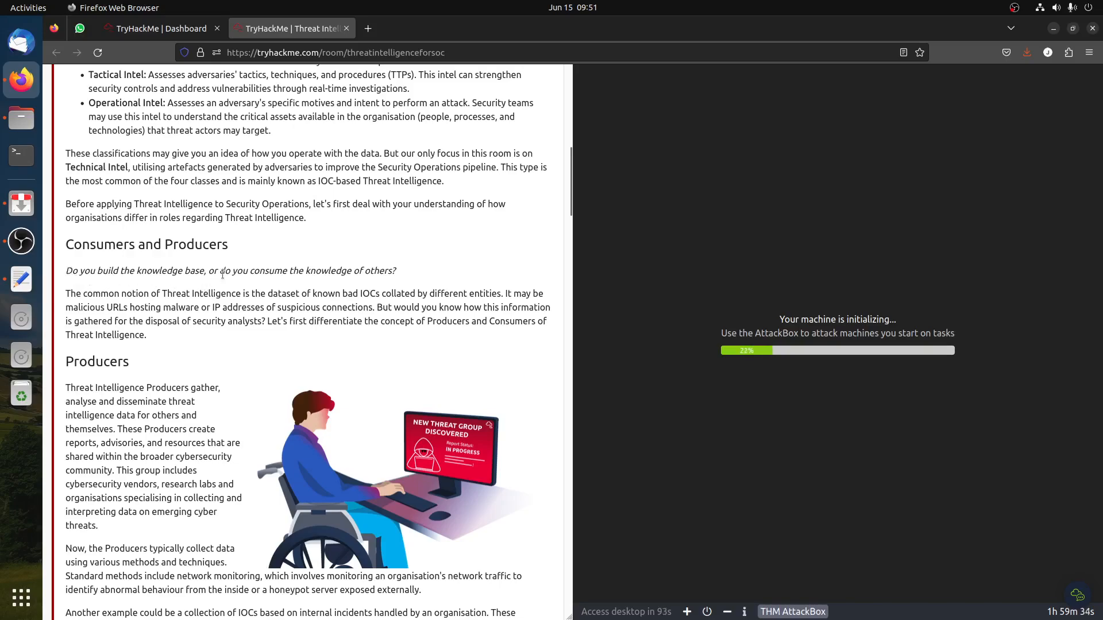
scroll(416, 305, "down", 9)
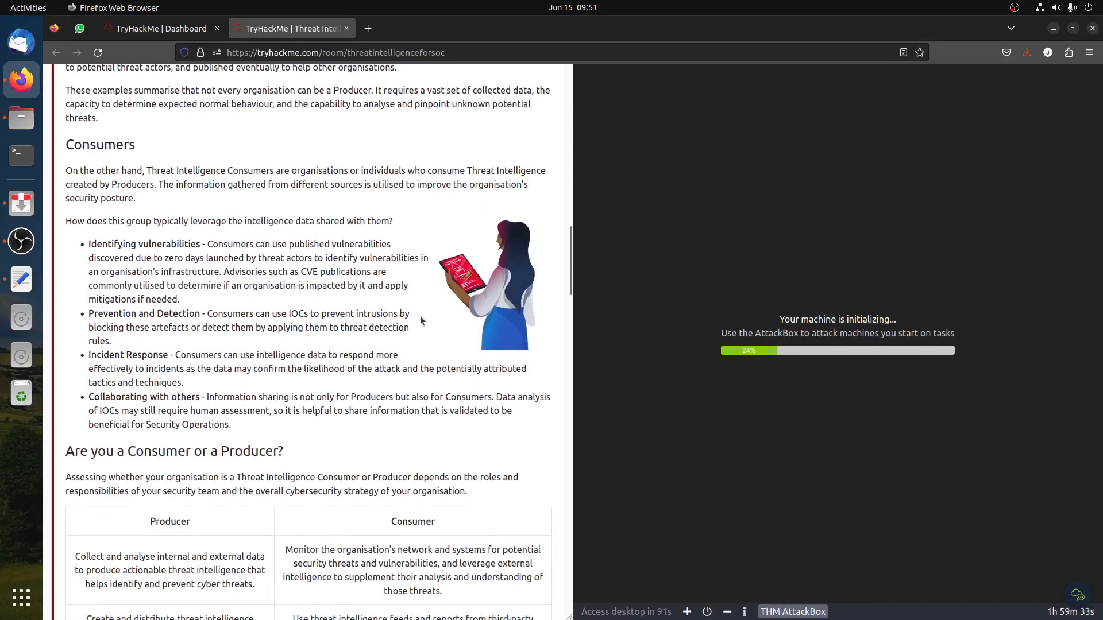
scroll(421, 321, "down", 5)
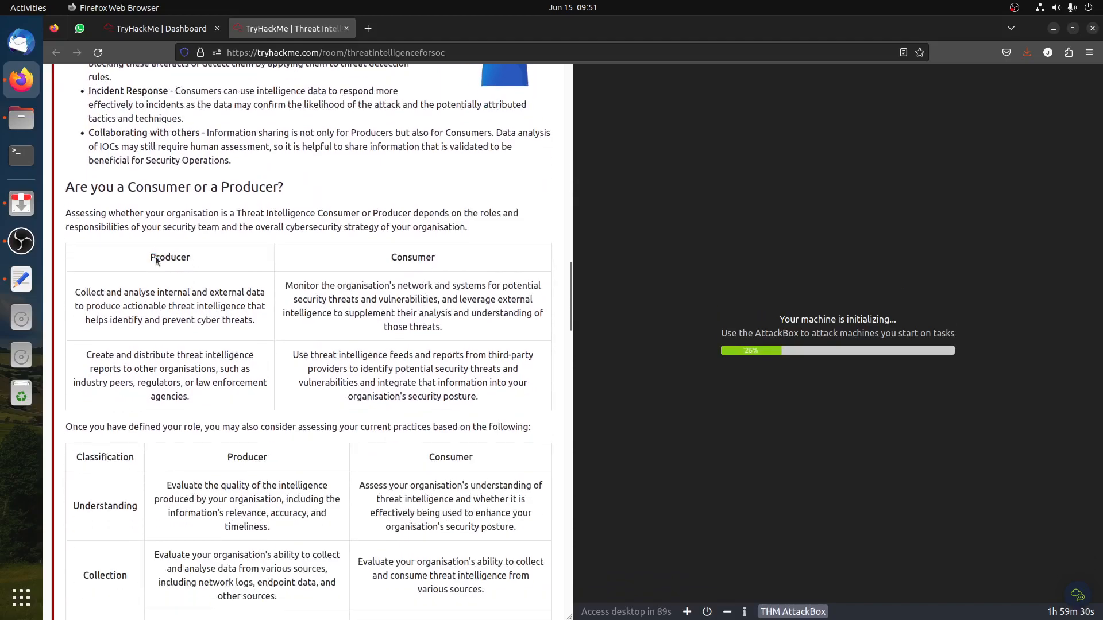
Examine the tables comparing Producer and Consumer roles and their practices by classification.
left_click_drag(207, 292, 245, 293)
left_click(169, 358)
left_click_drag(86, 355, 155, 383)
left_click(178, 299)
left_click_drag(293, 355, 388, 383)
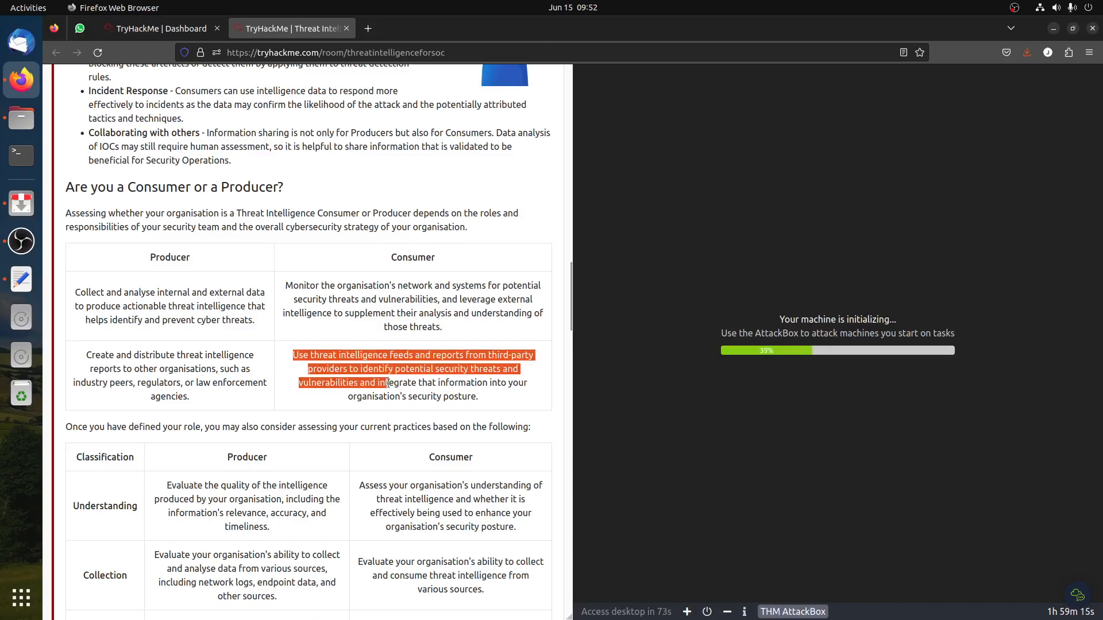
left_click_drag(442, 355, 482, 383)
scroll(480, 396, "down", 2)
scroll(480, 396, "down", 5)
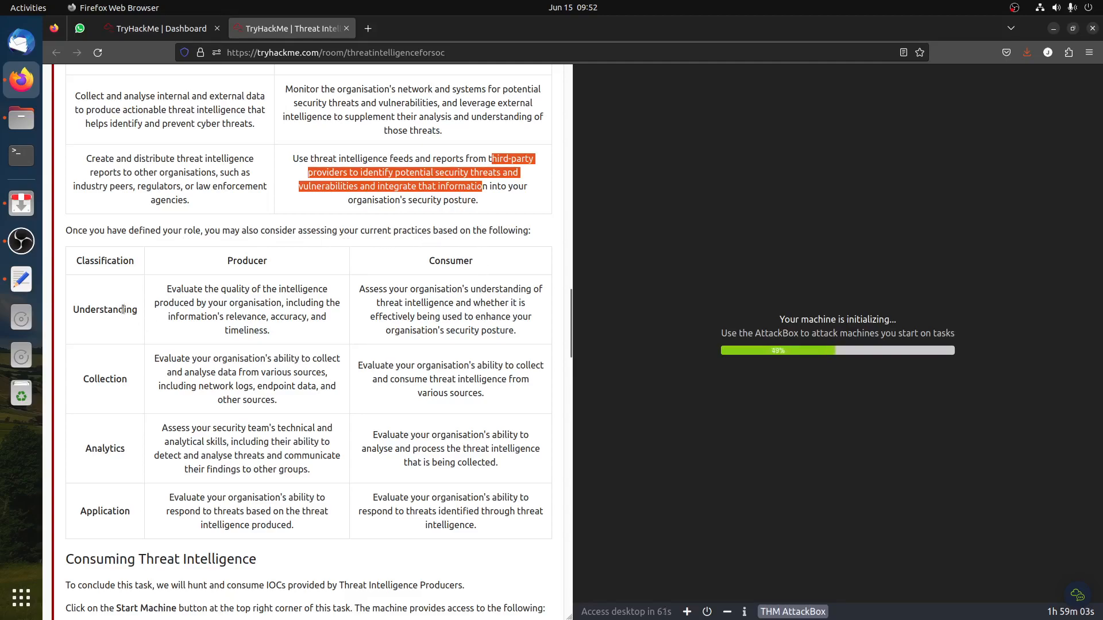
left_click_drag(88, 474, 130, 511)
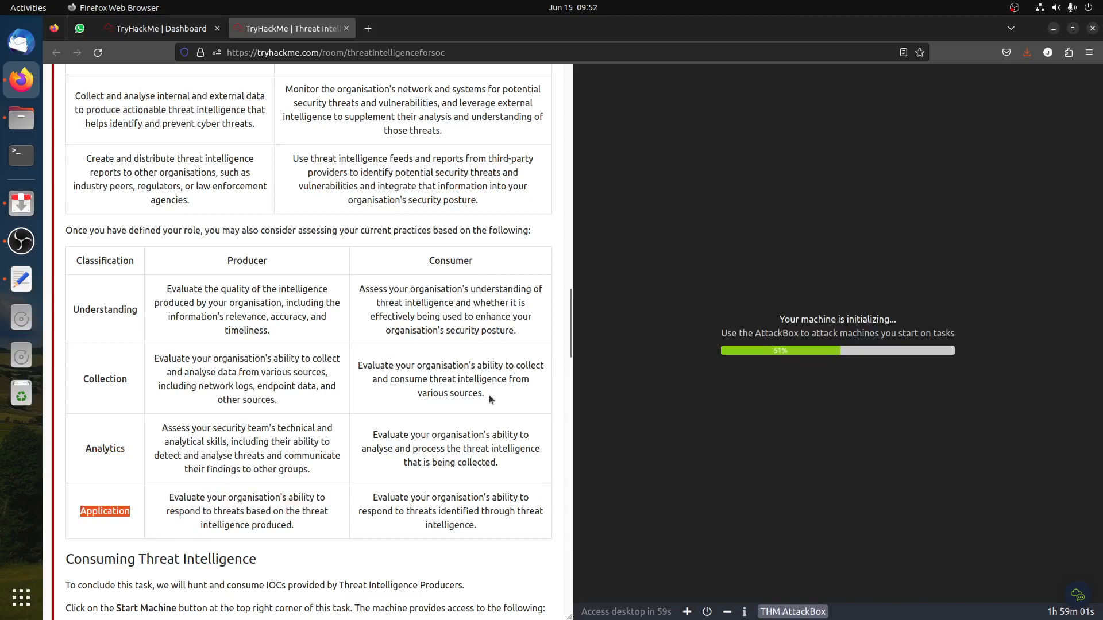
Open the Uncoder CTI link from Task 2 in a new browser tab and switch to it.
scroll(488, 394, "down", 6)
scroll(488, 398, "down", 5)
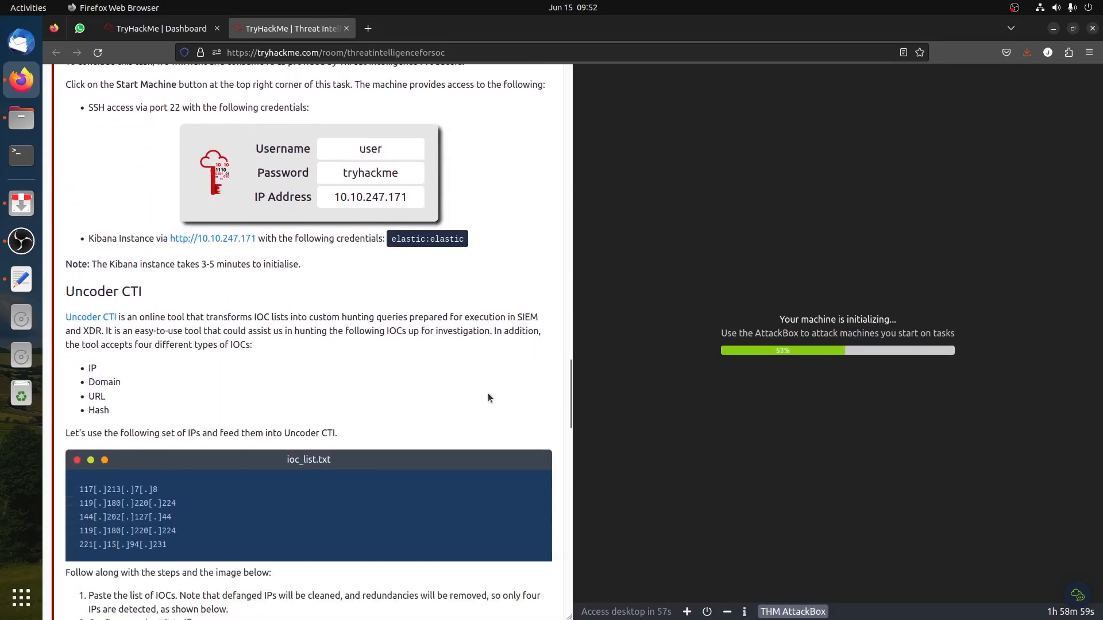
scroll(489, 396, "down", 2)
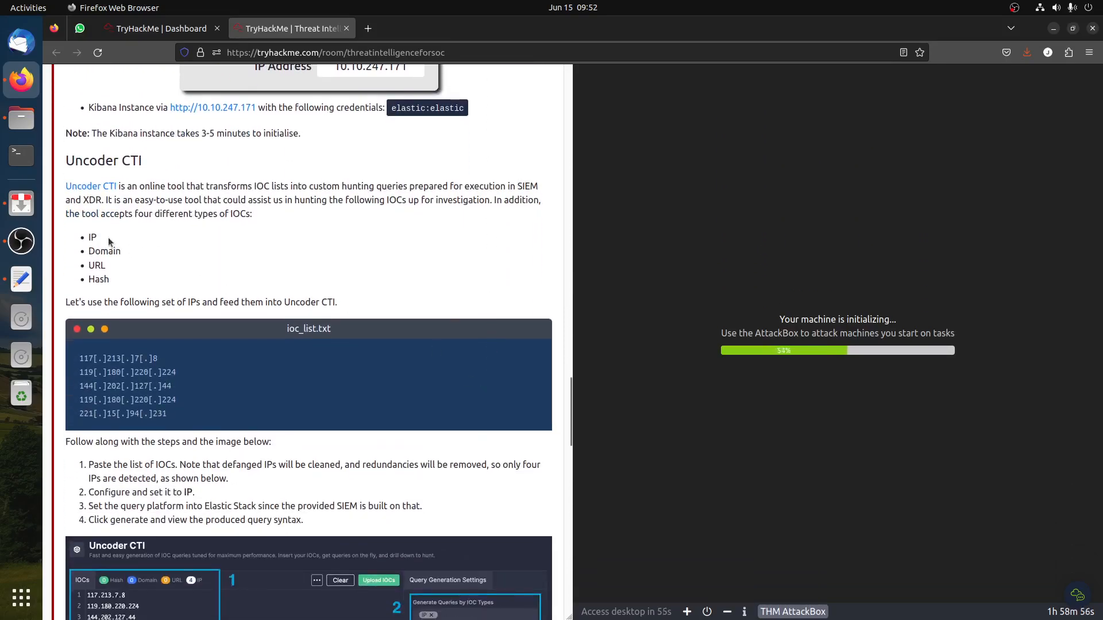
right_click(97, 186)
left_click(133, 193)
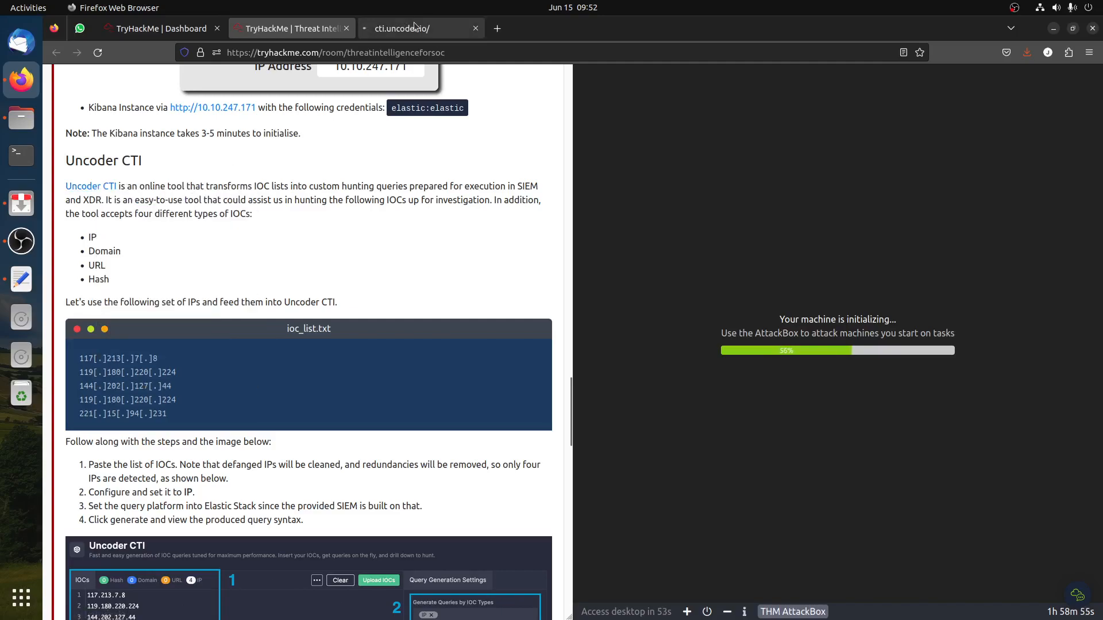
left_click(414, 27)
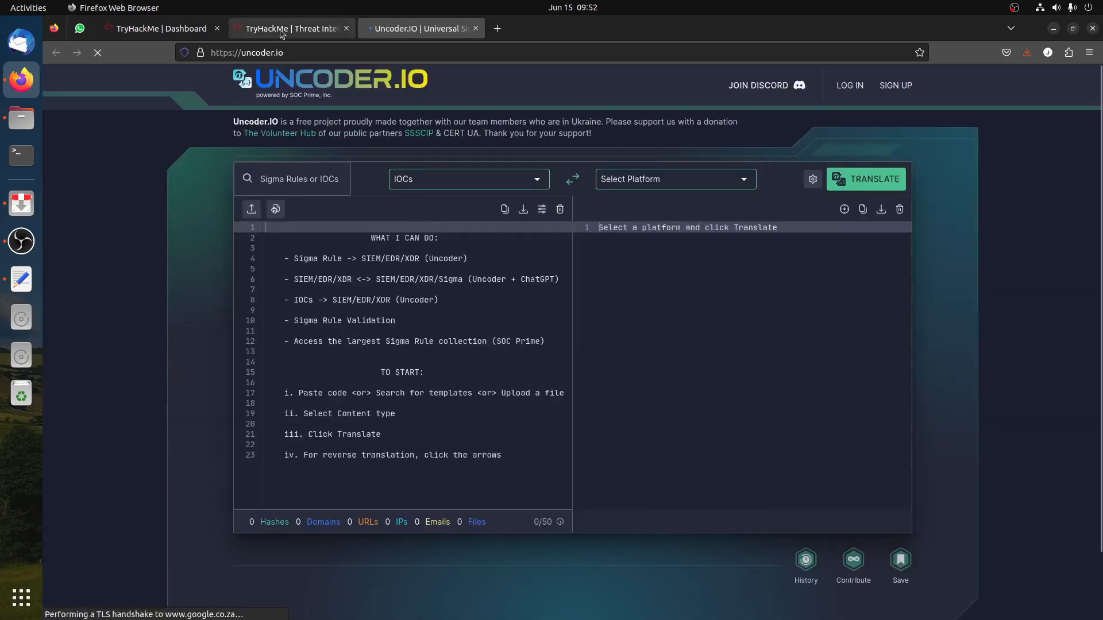
Return to the TryHackMe room and review Task 2's Kibana access details, Uncoder CTI steps, IOC list and questions.
left_click(291, 28)
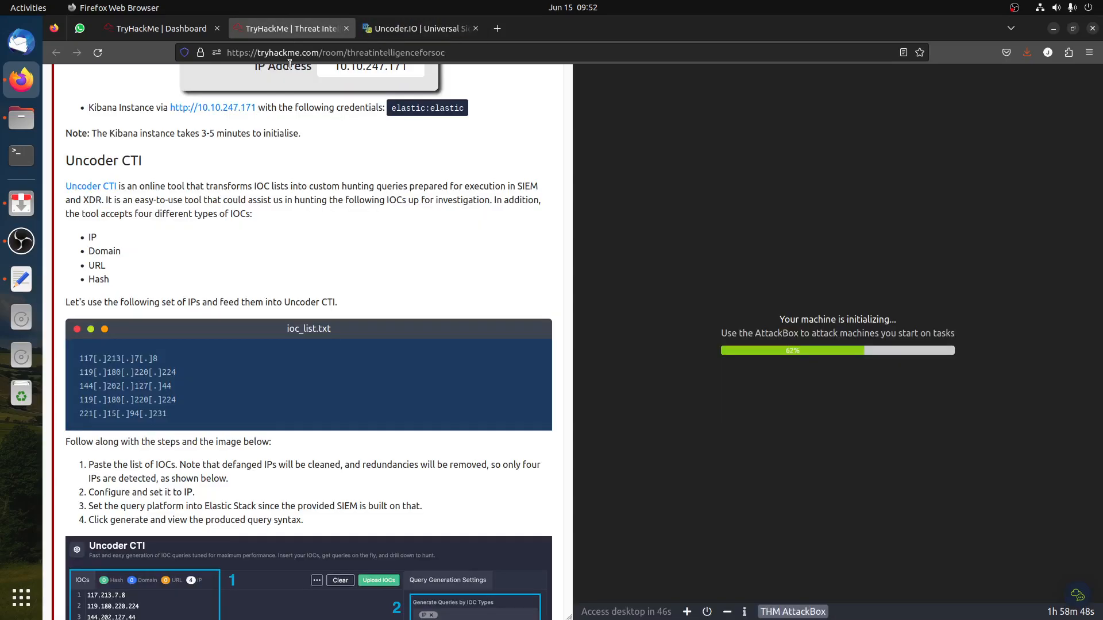
scroll(169, 384, "down", 5)
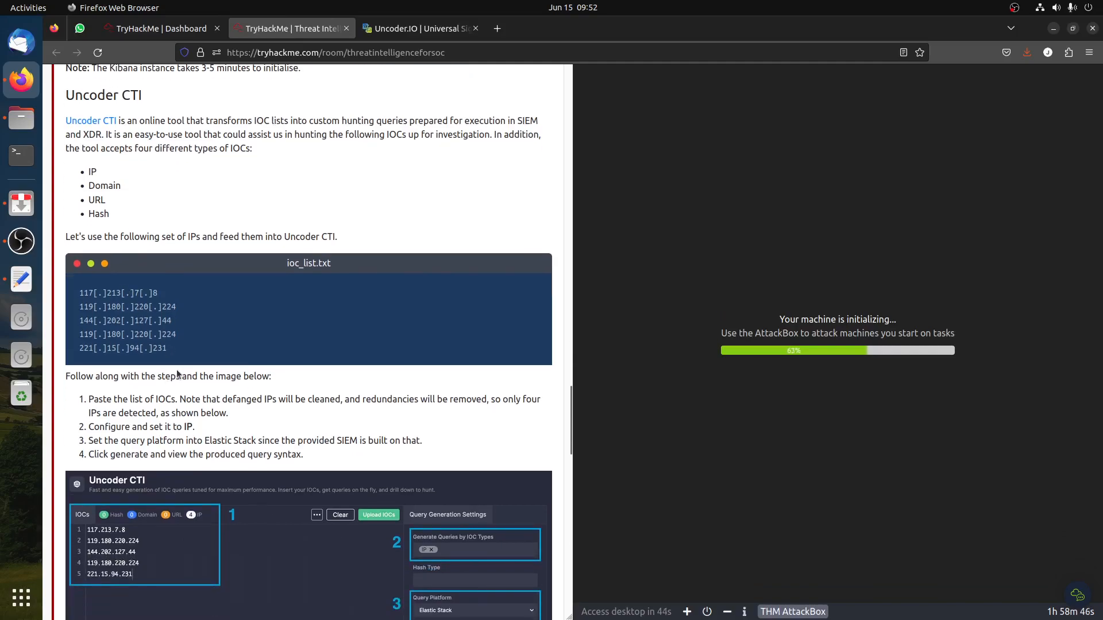
scroll(458, 301, "down", 5)
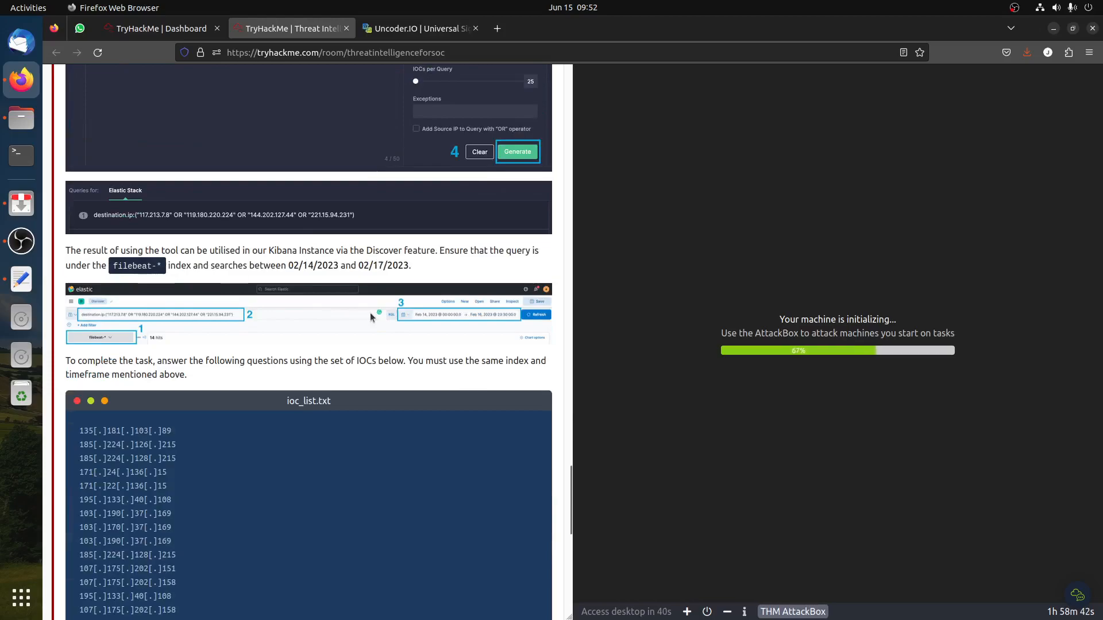
scroll(284, 345, "up", 7)
scroll(278, 354, "up", 20)
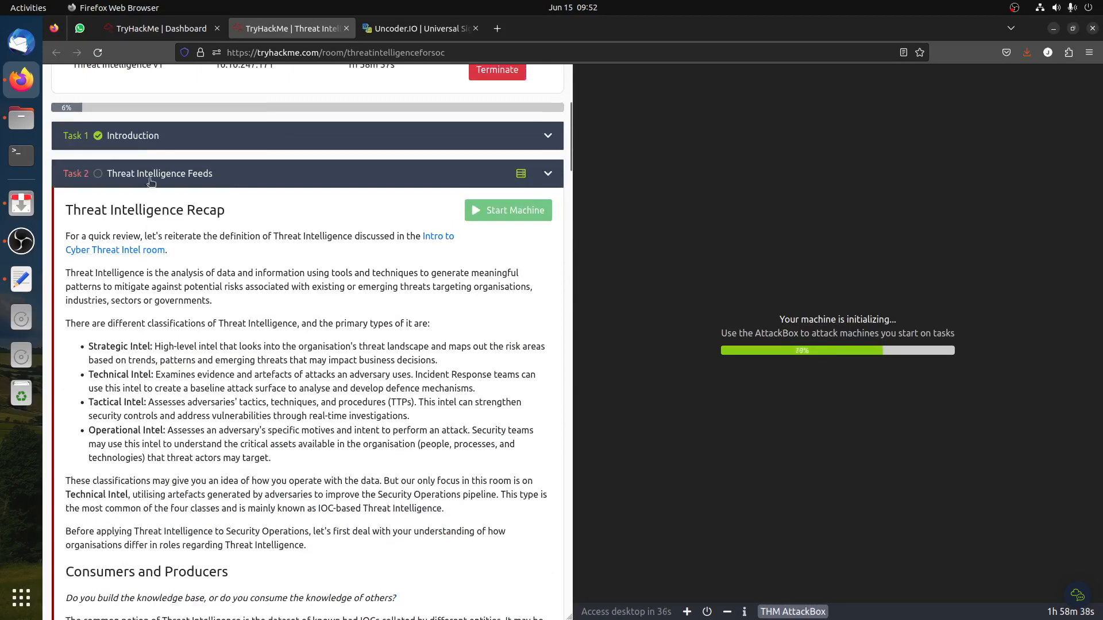
scroll(312, 346, "down", 13)
scroll(319, 352, "down", 20)
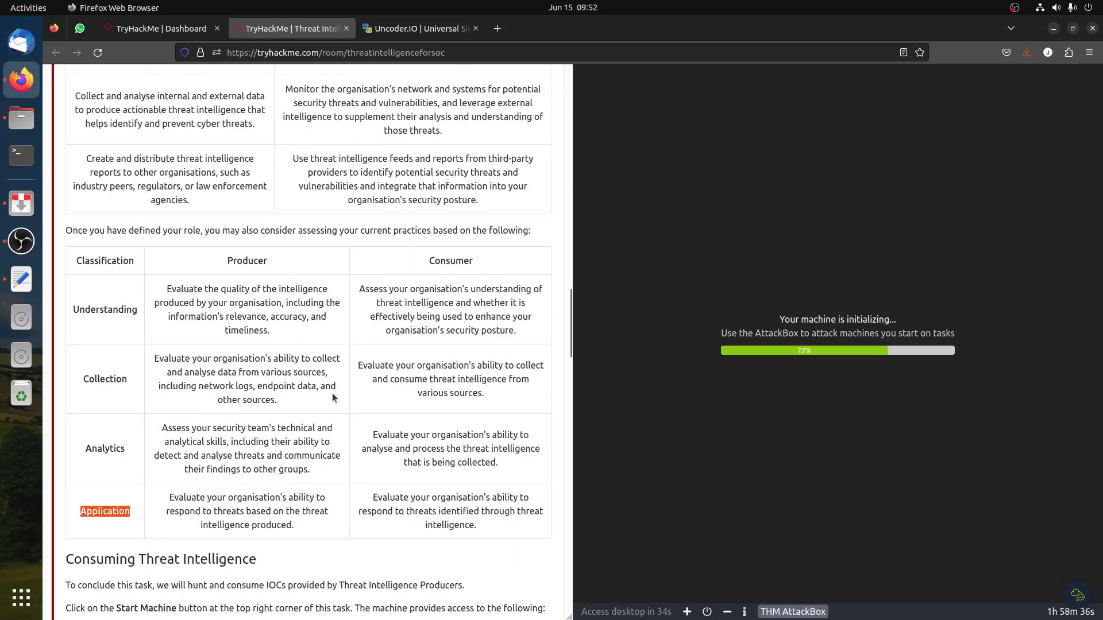
scroll(347, 381, "up", 9)
scroll(346, 382, "up", 10)
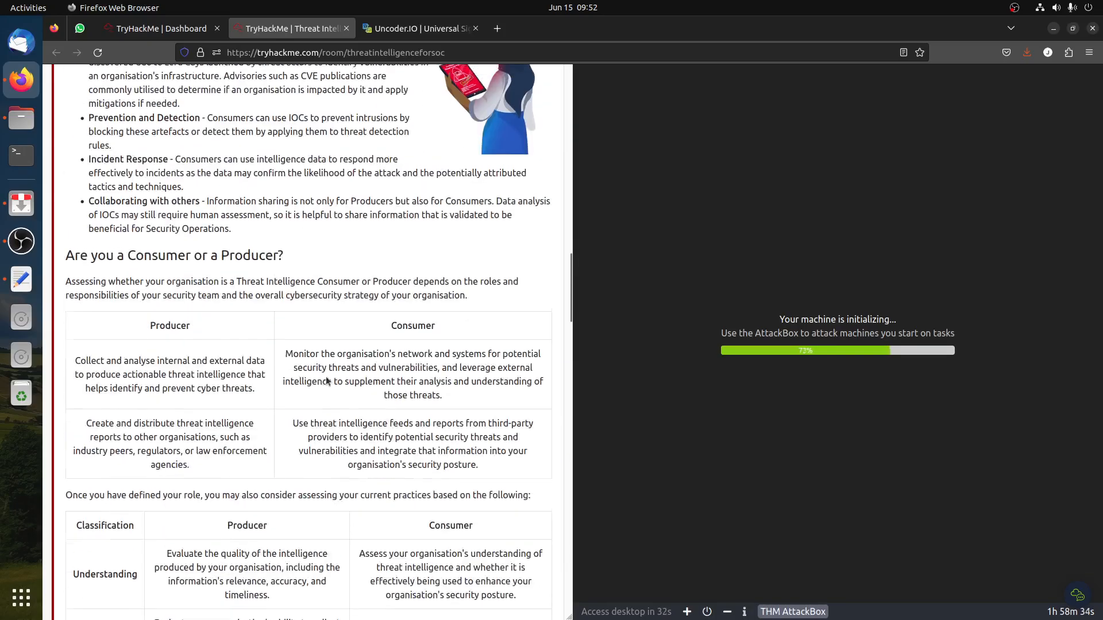
scroll(367, 402, "down", 10)
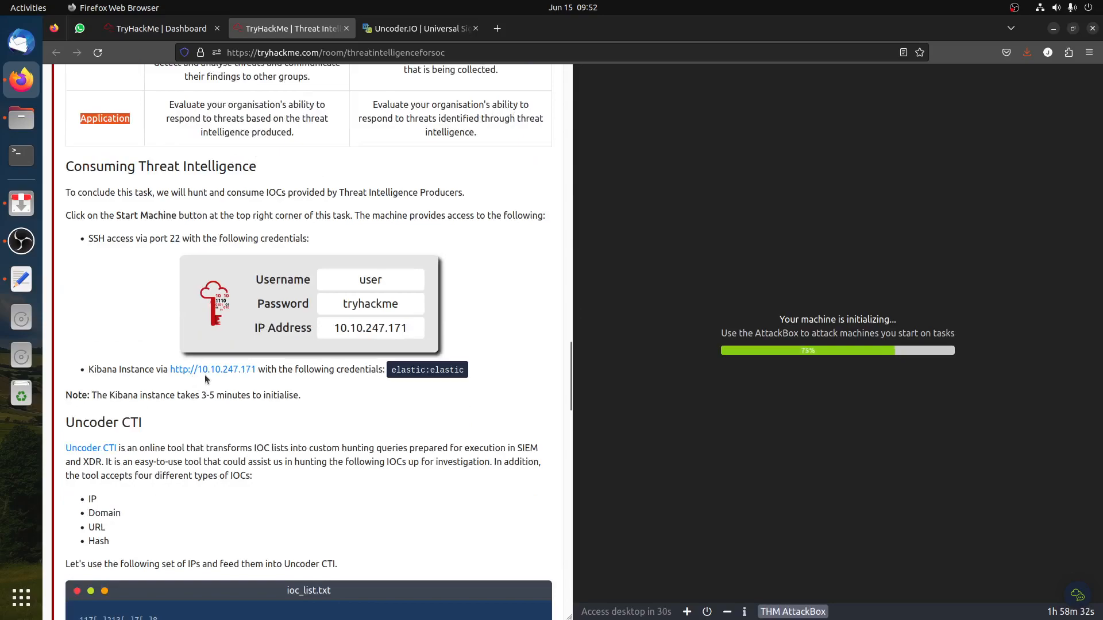
left_click_drag(102, 395, 132, 395)
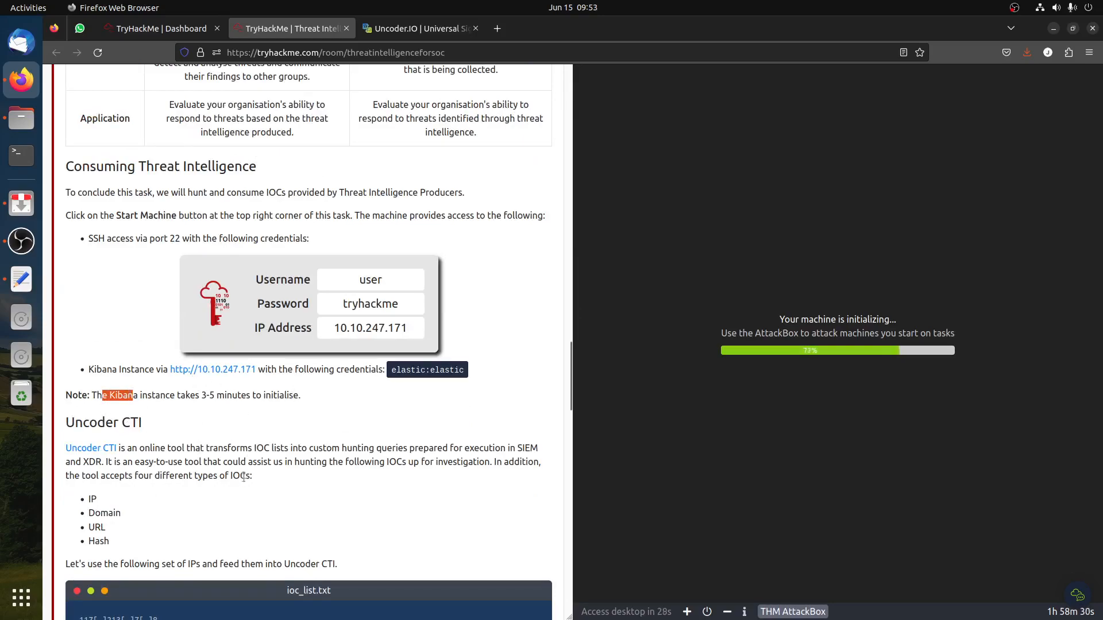
scroll(257, 476, "down", 9)
scroll(261, 476, "down", 8)
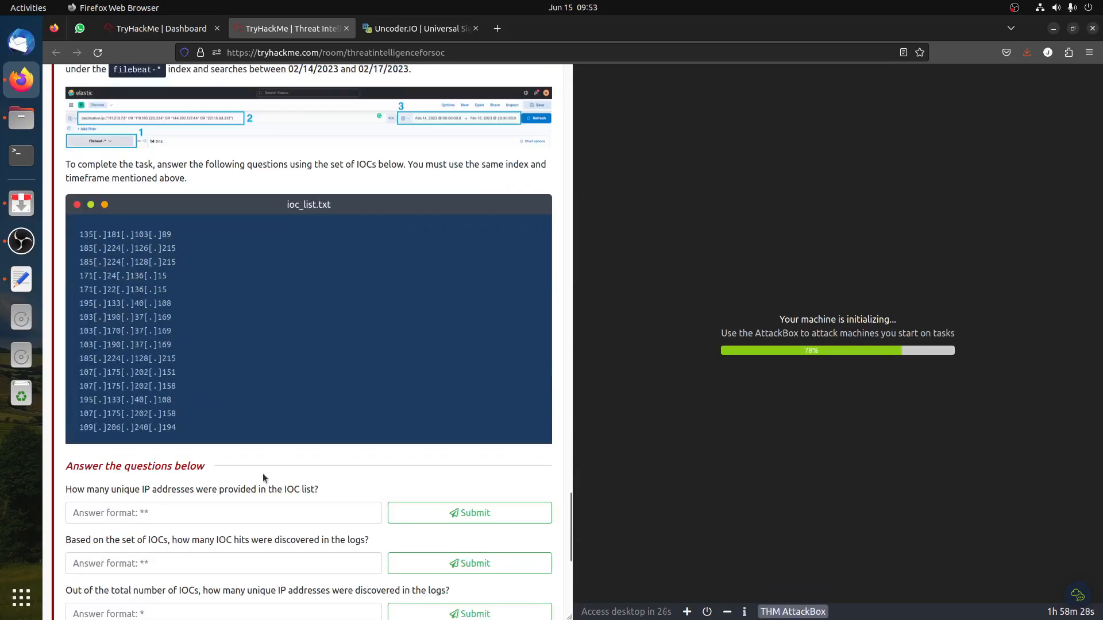
scroll(263, 477, "up", 5)
scroll(200, 484, "down", 5)
left_click_drag(79, 234, 265, 416)
right_click(135, 320)
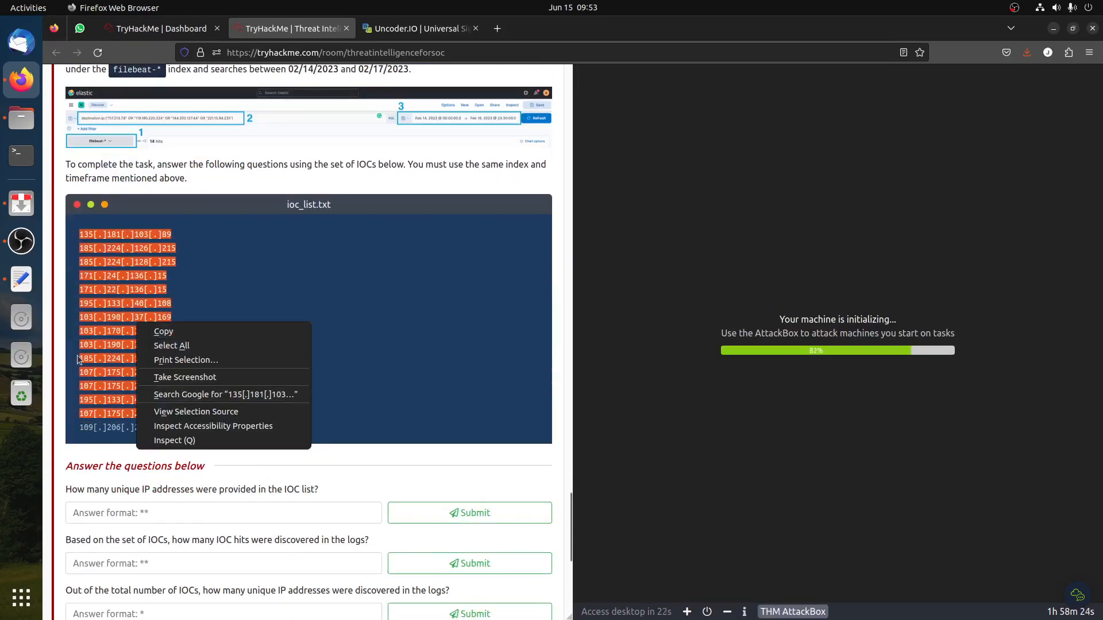
left_click(77, 354)
double_click(82, 356)
left_click(104, 340)
triple_click(114, 343)
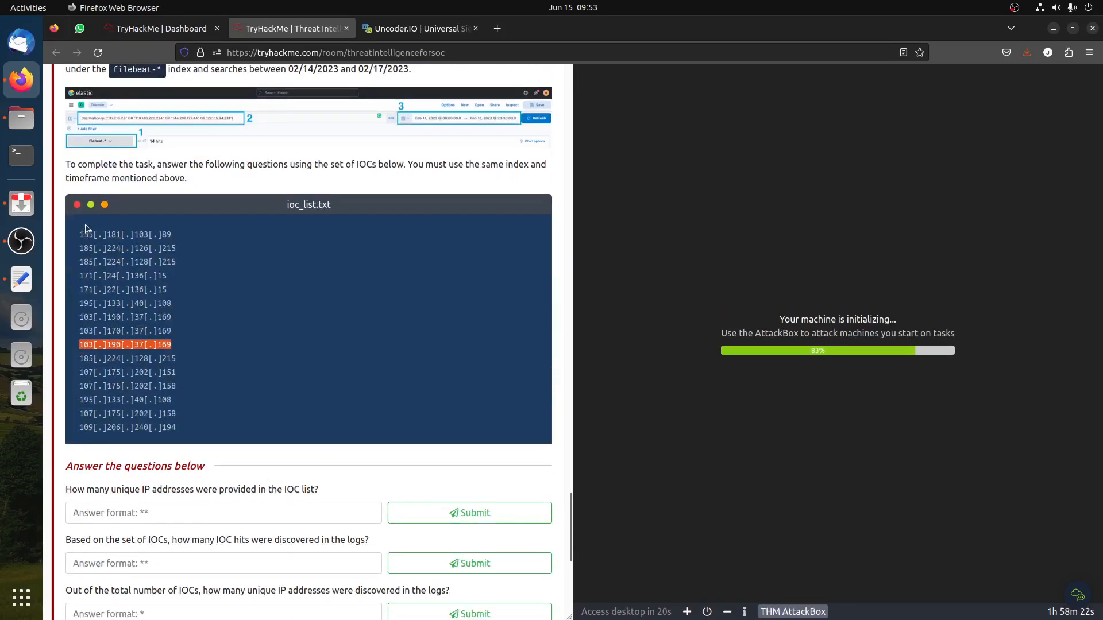
Copy all the IP addresses in the ioc_list.txt block above the Task 2 questions.
left_click_drag(85, 230, 223, 426)
right_click(144, 377)
left_click(170, 387)
scroll(339, 489, "up", 8)
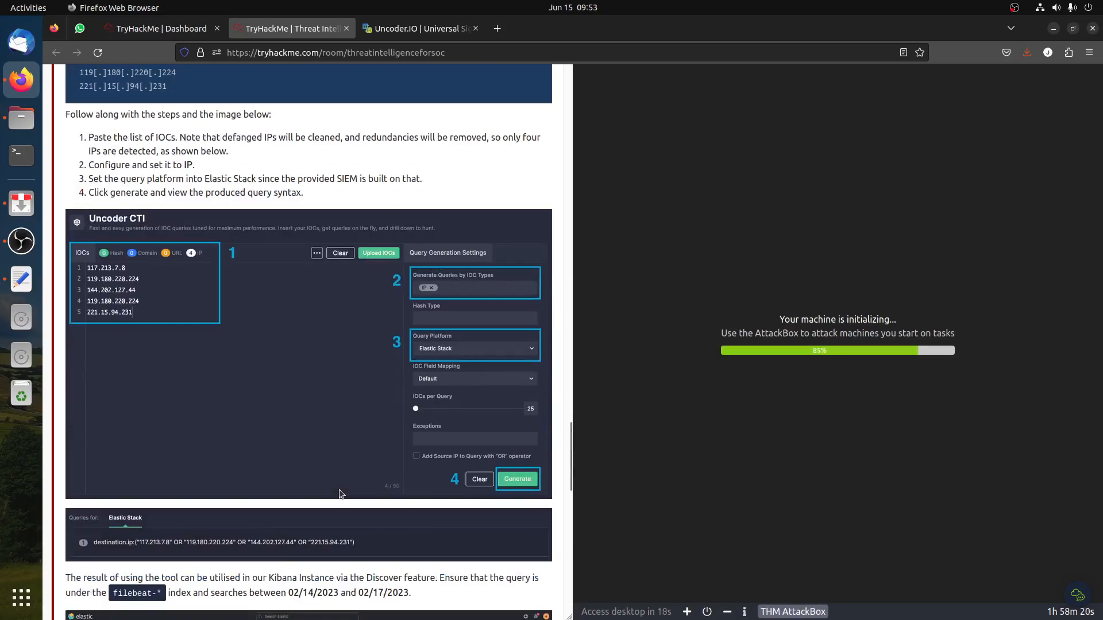
Switch to the Uncoder.IO page and paste the copied IOC list into its source editor.
left_click(419, 28)
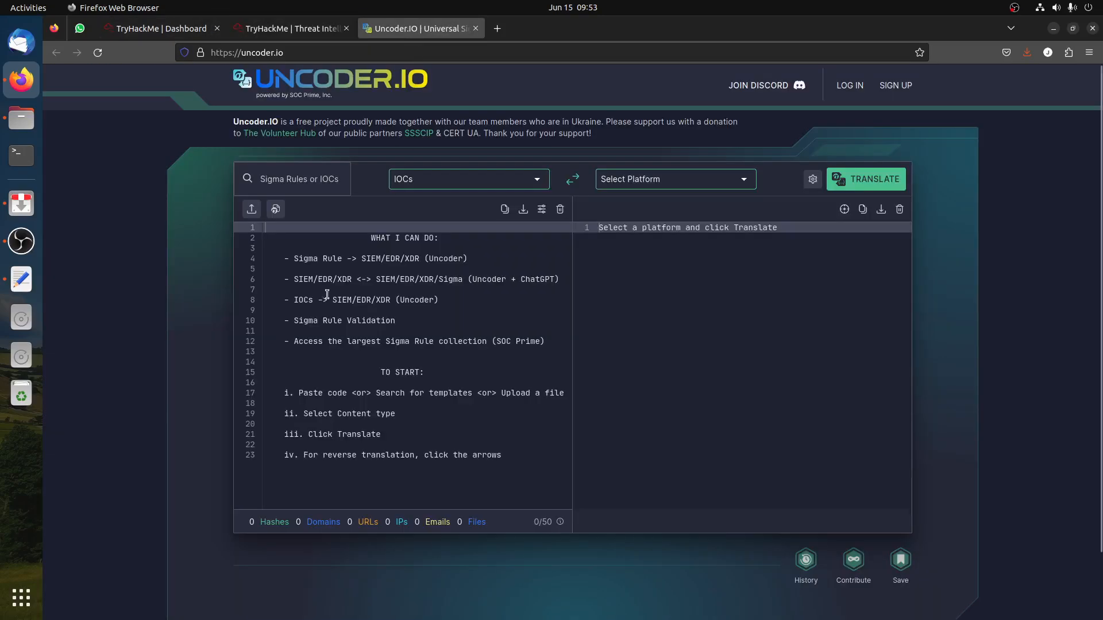
left_click(356, 339)
right_click(371, 323)
left_click(397, 391)
Translate the pasted list from IOCs to Elastic Query, and return to the TryHackMe room page.
left_click(436, 179)
left_click(435, 214)
left_click(678, 180)
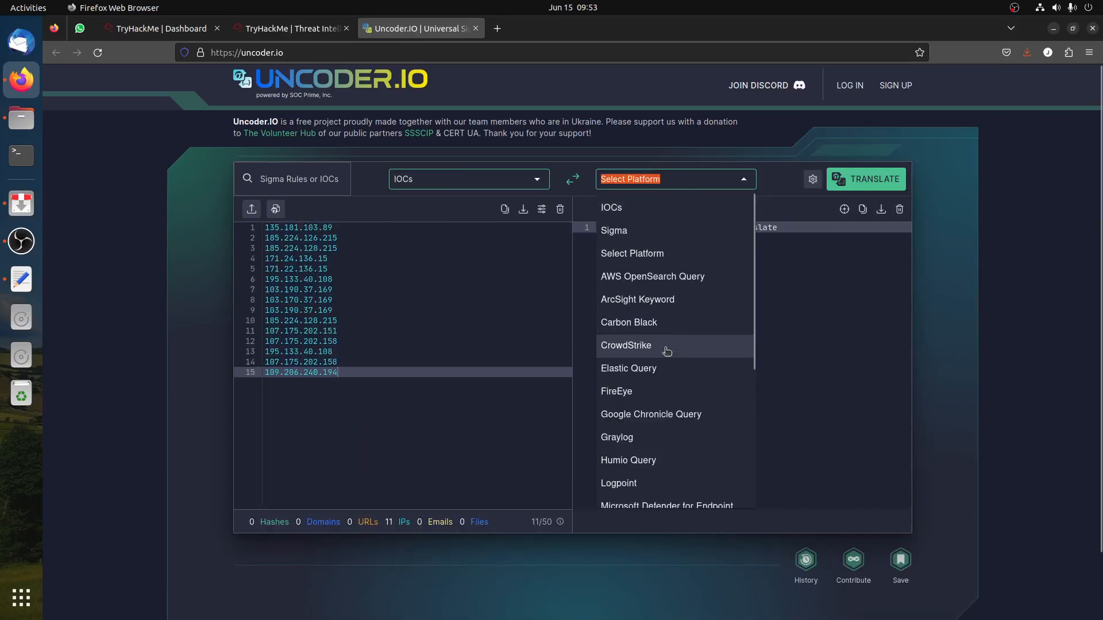
left_click(677, 370)
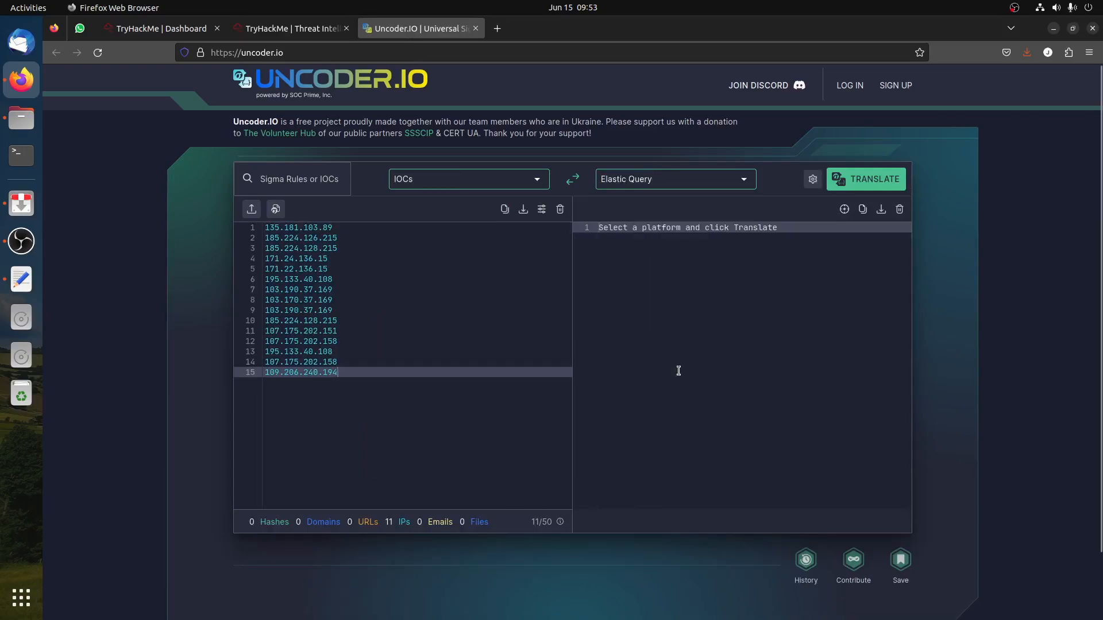
left_click(874, 179)
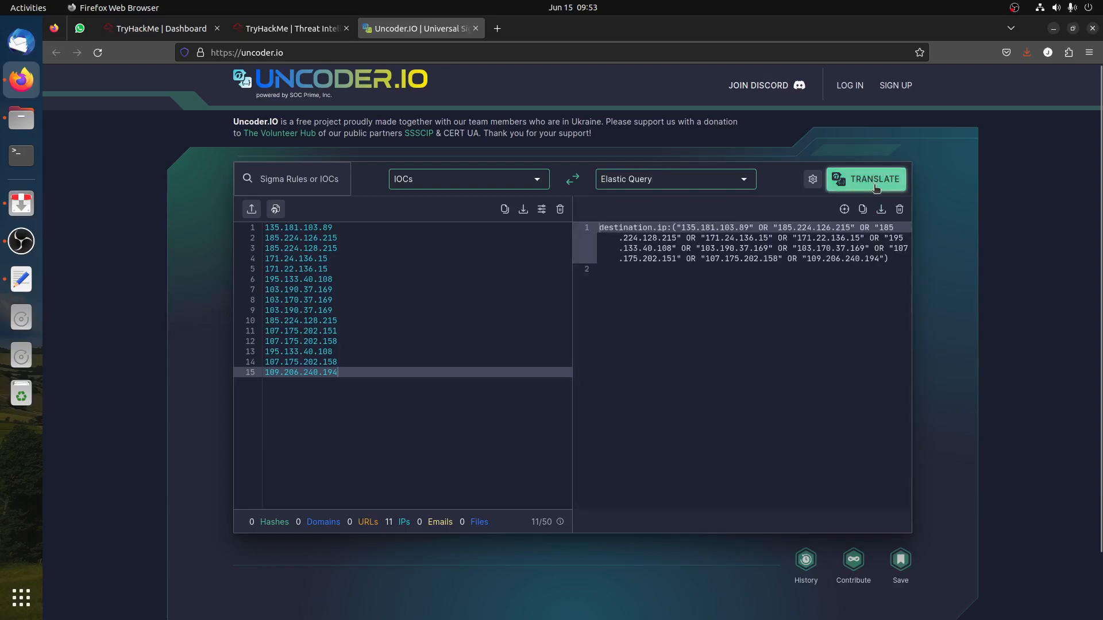
left_click(290, 29)
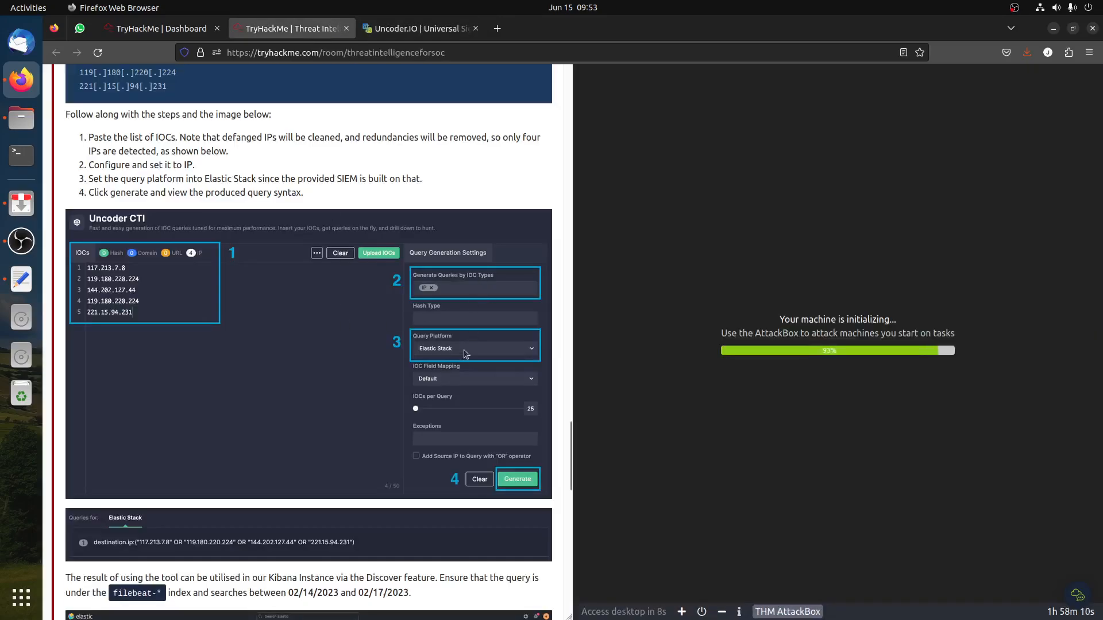
Switch to the Uncoder.IO page and look through the available target query platforms.
left_click(427, 26)
double_click(689, 171)
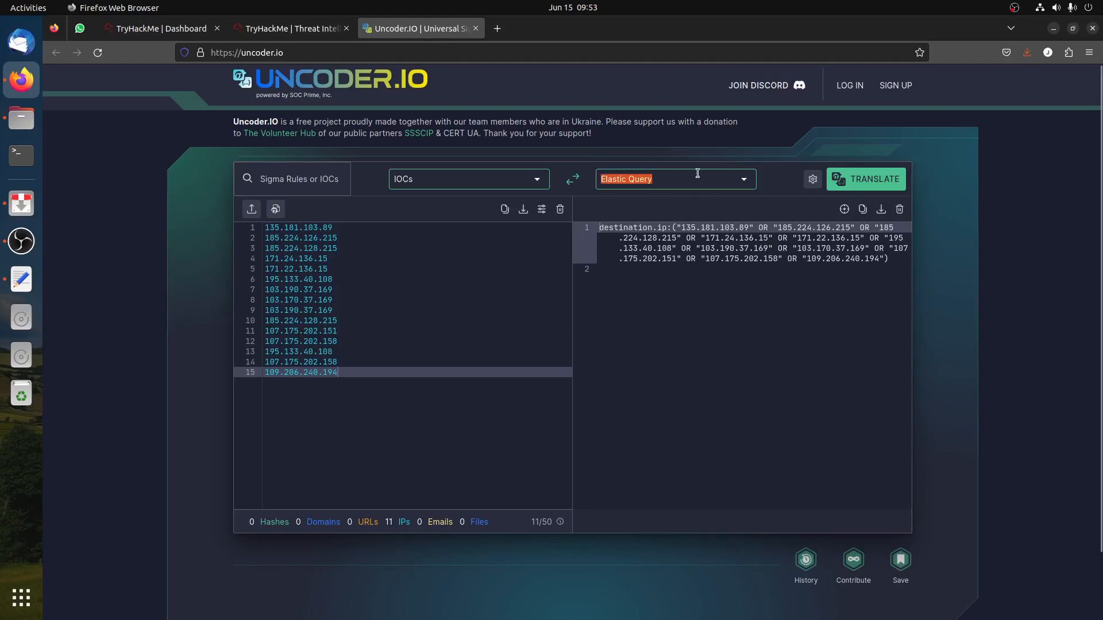
left_click(744, 180)
scroll(714, 314, "down", 5)
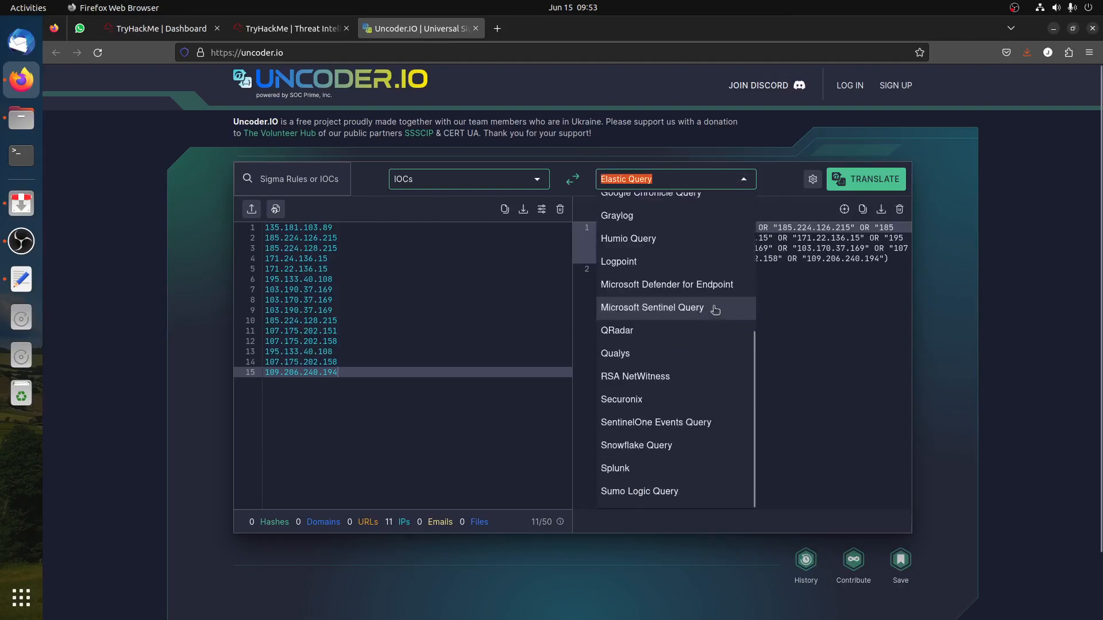
left_click(853, 319)
Copy the entire generated Elastic query and return to the TryHackMe room page.
key("ctrl+a")
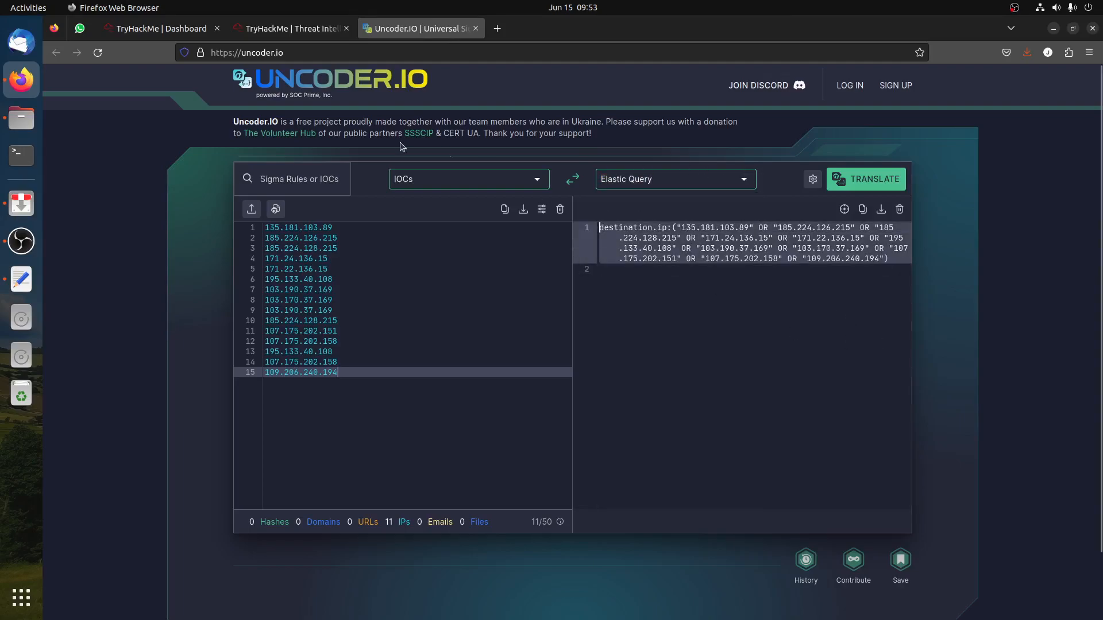
right_click(664, 231)
left_click(691, 286)
key("ctrl+Page_Up")
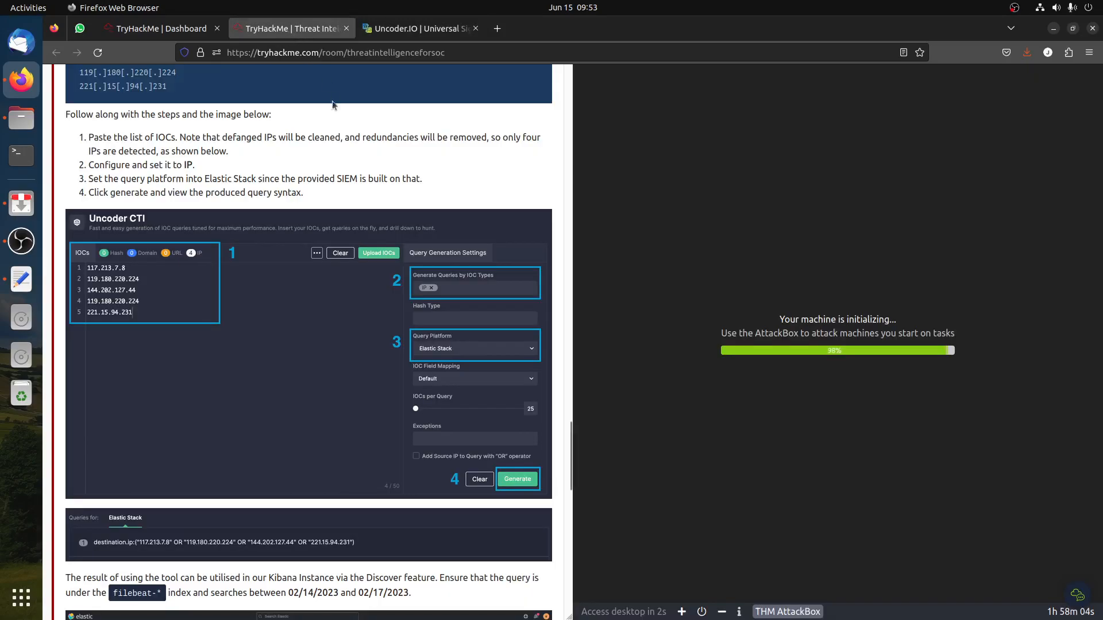
Review Task 2's Kibana Discover instructions, the required index and date range, the IOC list and the questions.
scroll(226, 318, "down", 6)
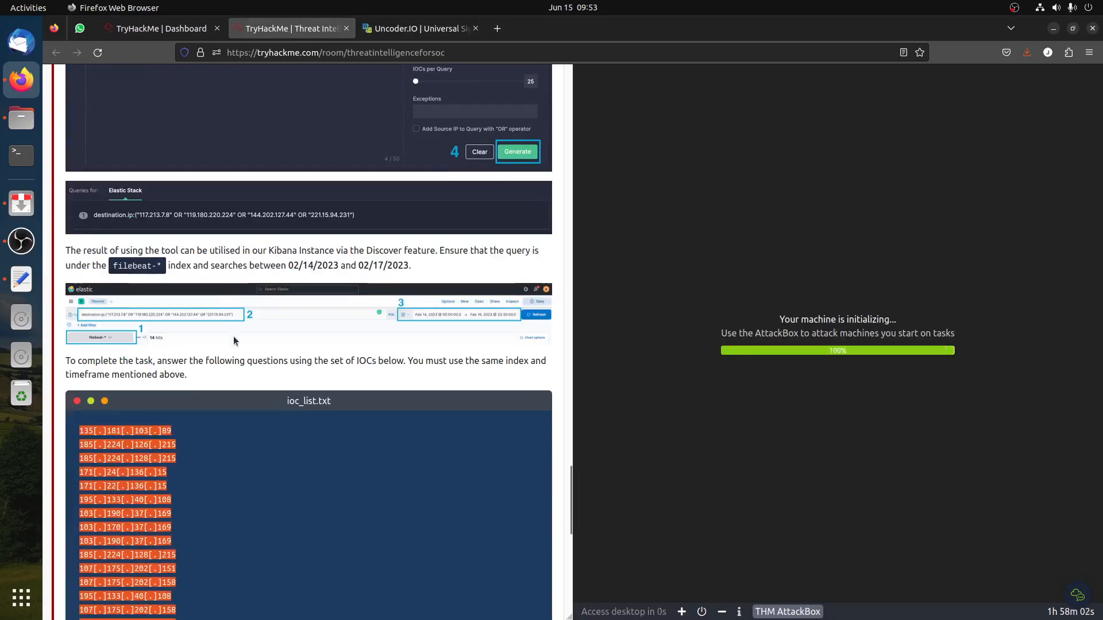
scroll(241, 344, "down", 5)
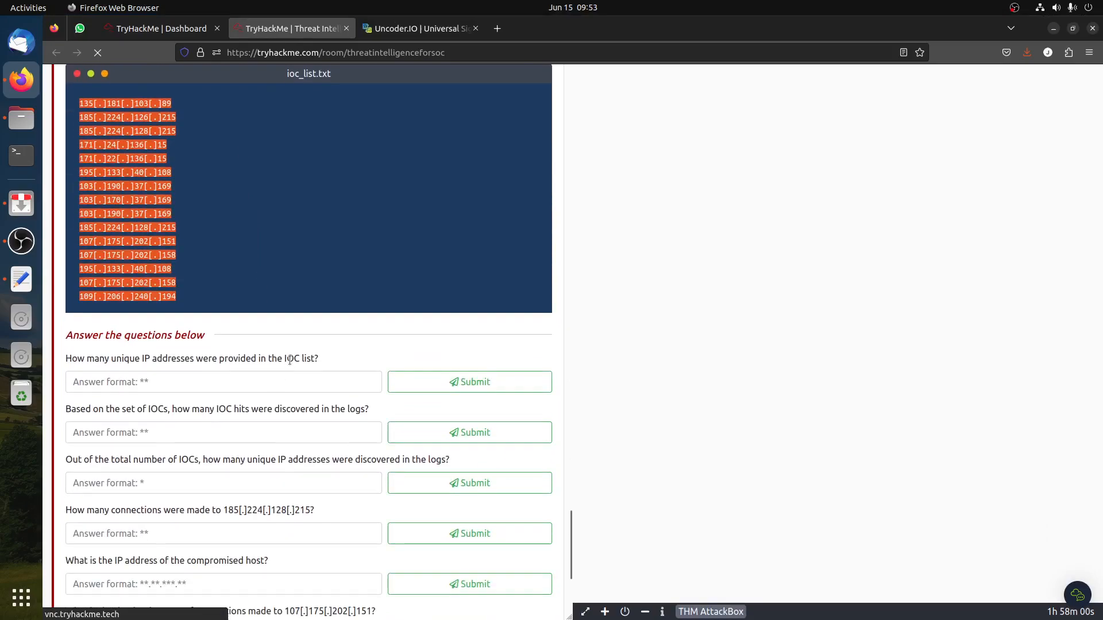
left_click_drag(287, 358, 292, 356)
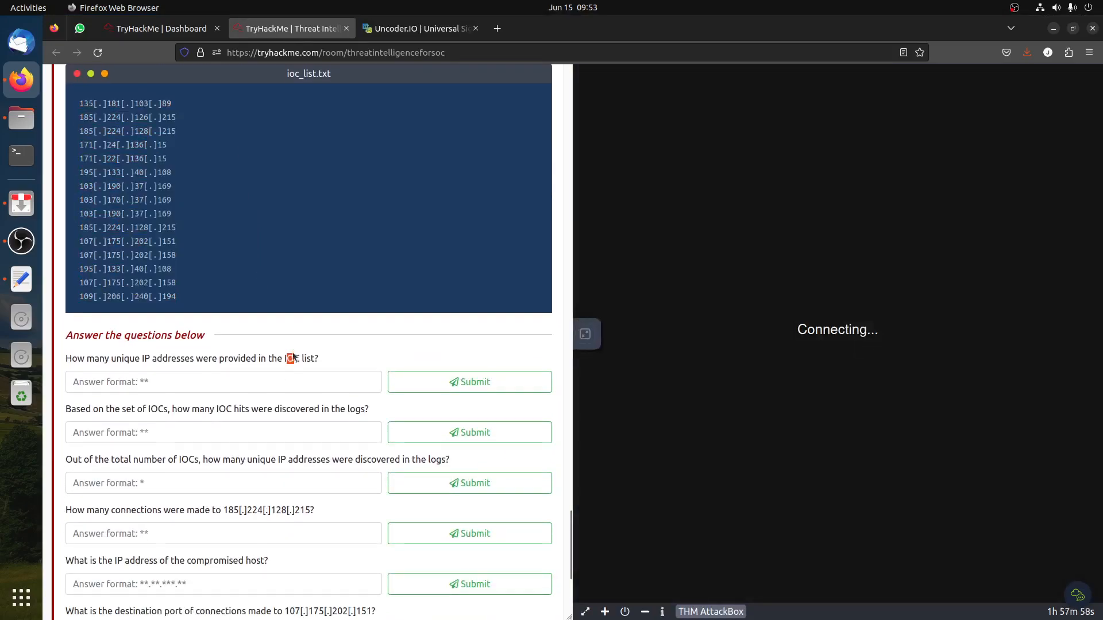
scroll(293, 350, "up", 7)
scroll(305, 338, "up", 8)
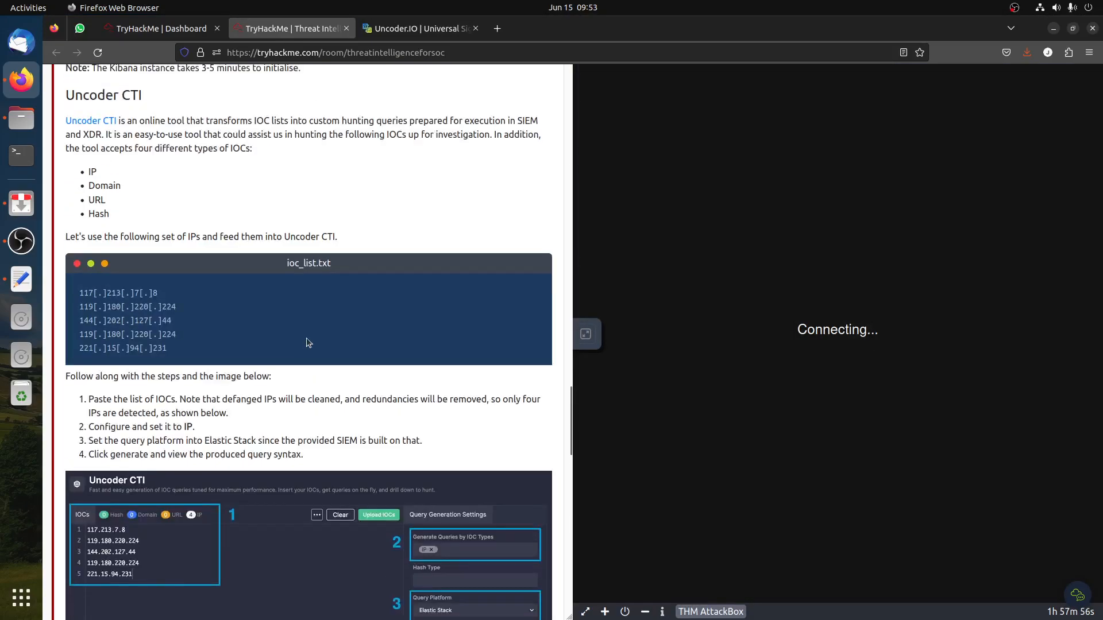
scroll(309, 342, "down", 10)
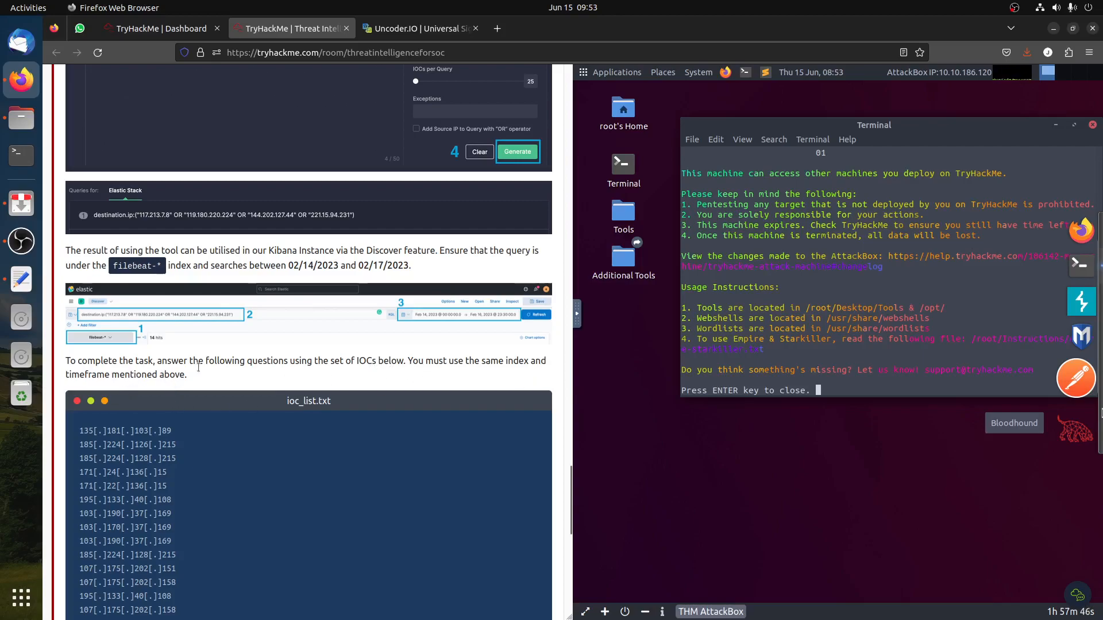
Close the AttackBox's startup terminal and open Firefox on the AttackBox desktop.
left_click(1092, 125)
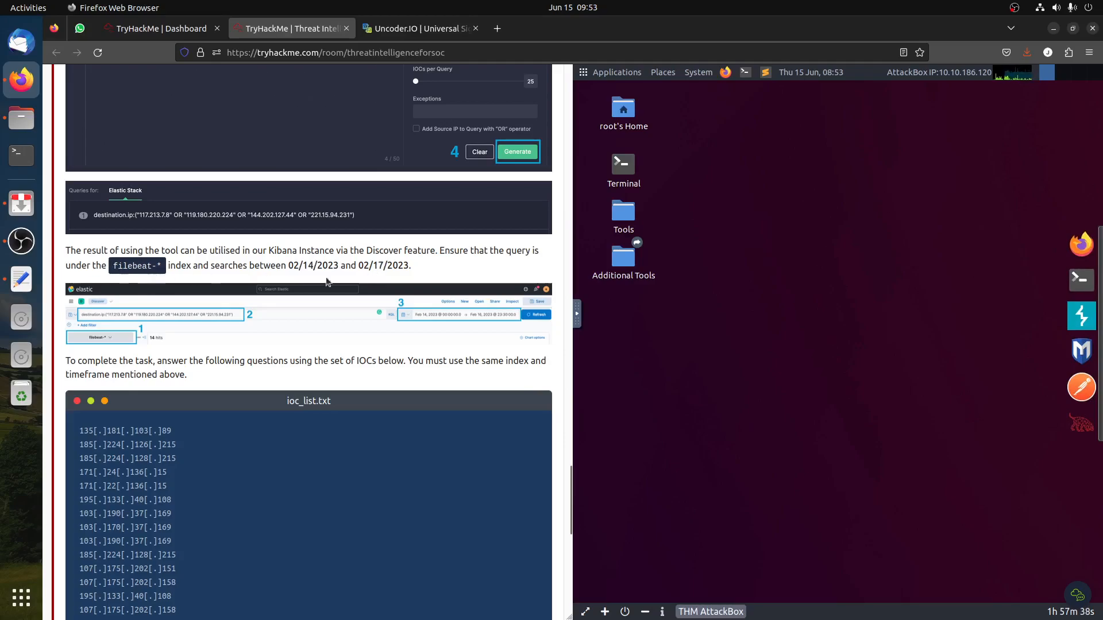
scroll(314, 303, "up", 9)
scroll(315, 303, "up", 10)
scroll(298, 284, "down", 10)
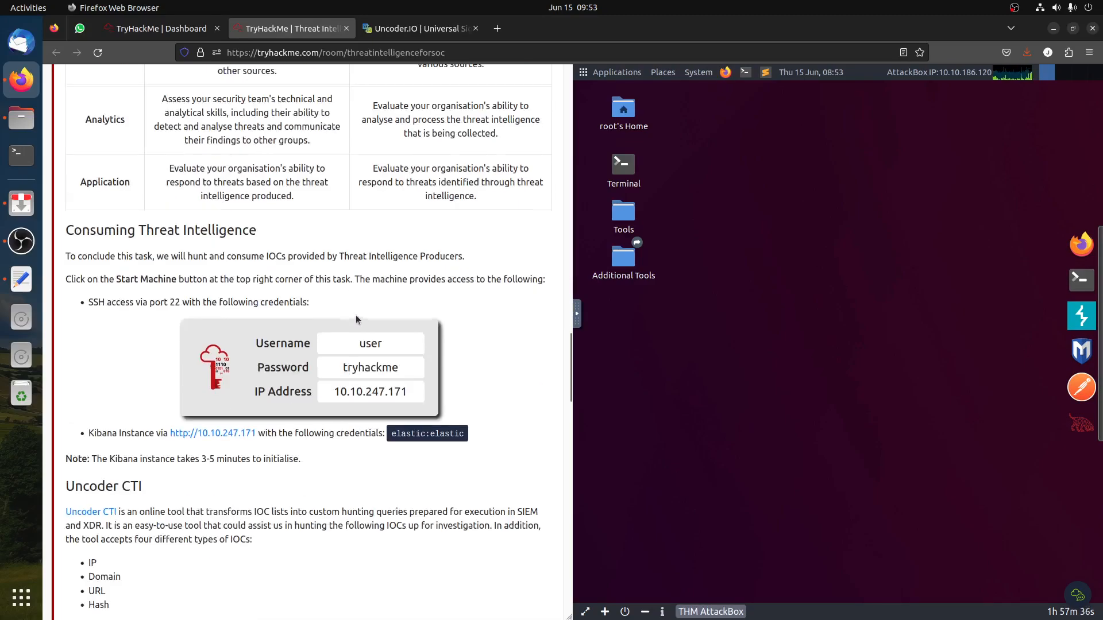
scroll(360, 312, "down", 2)
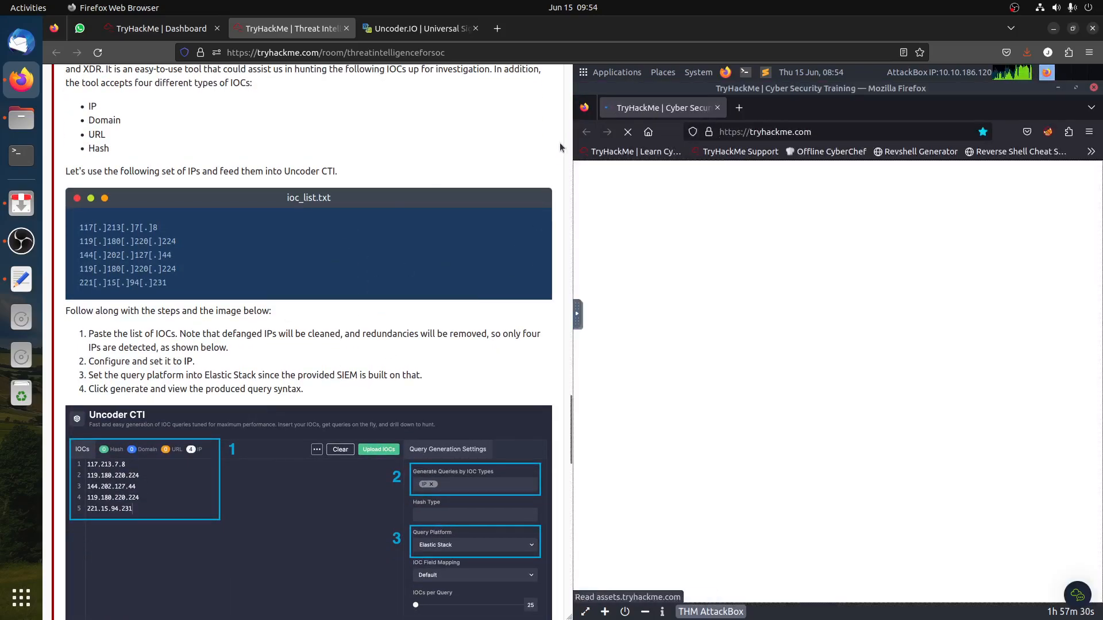
left_click_drag(566, 134, 564, 110)
left_click(781, 137)
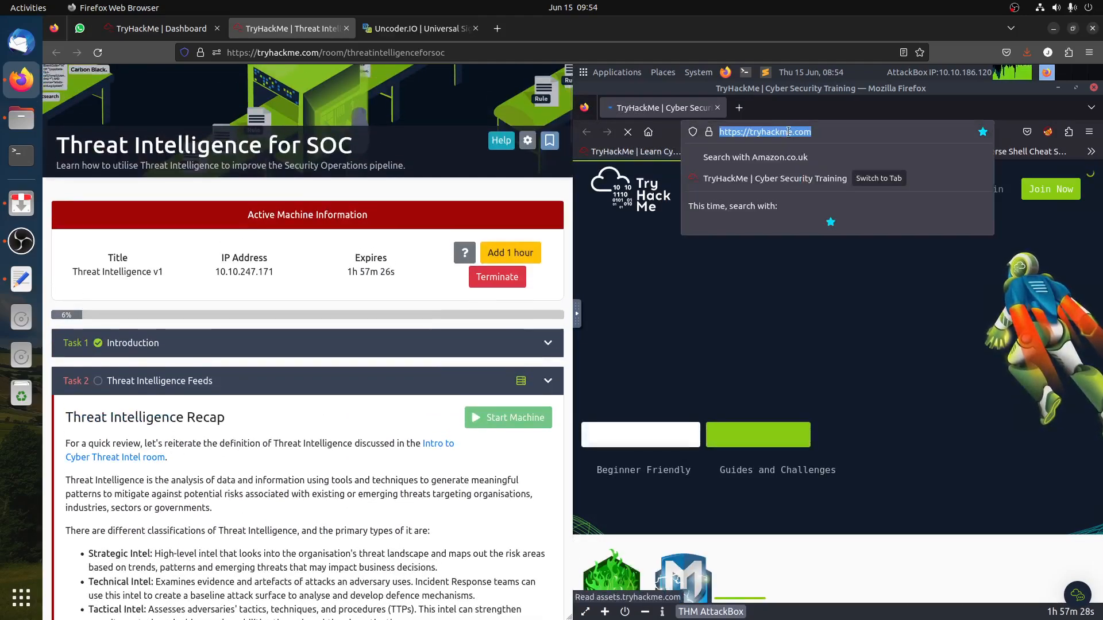
type("ttt")
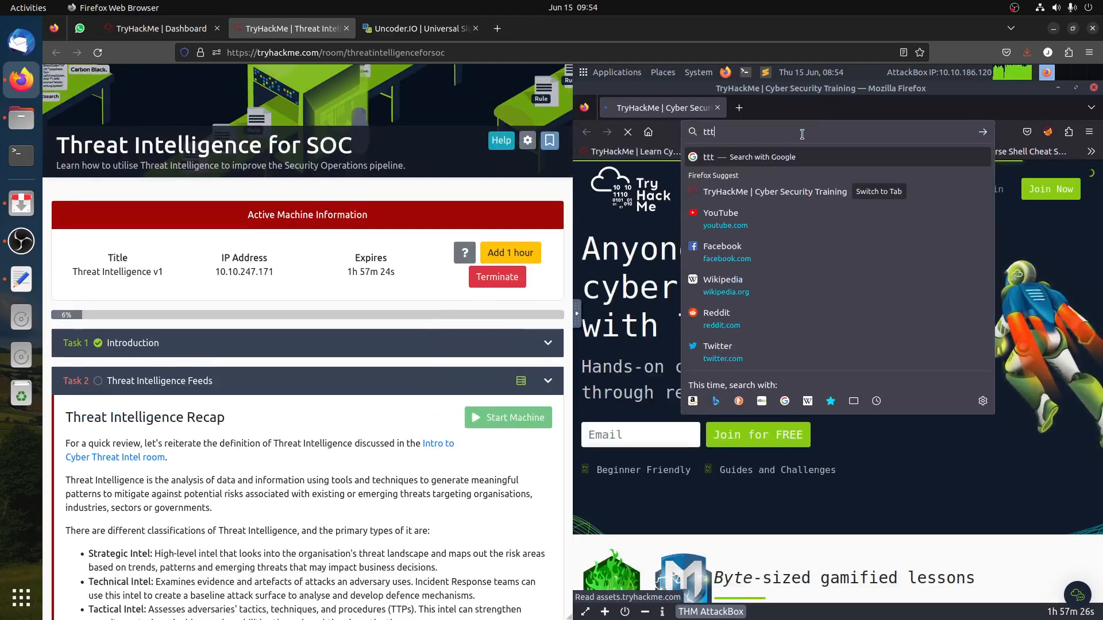
key("BackSpace")
key("BackSpace")
key("BackSpace")
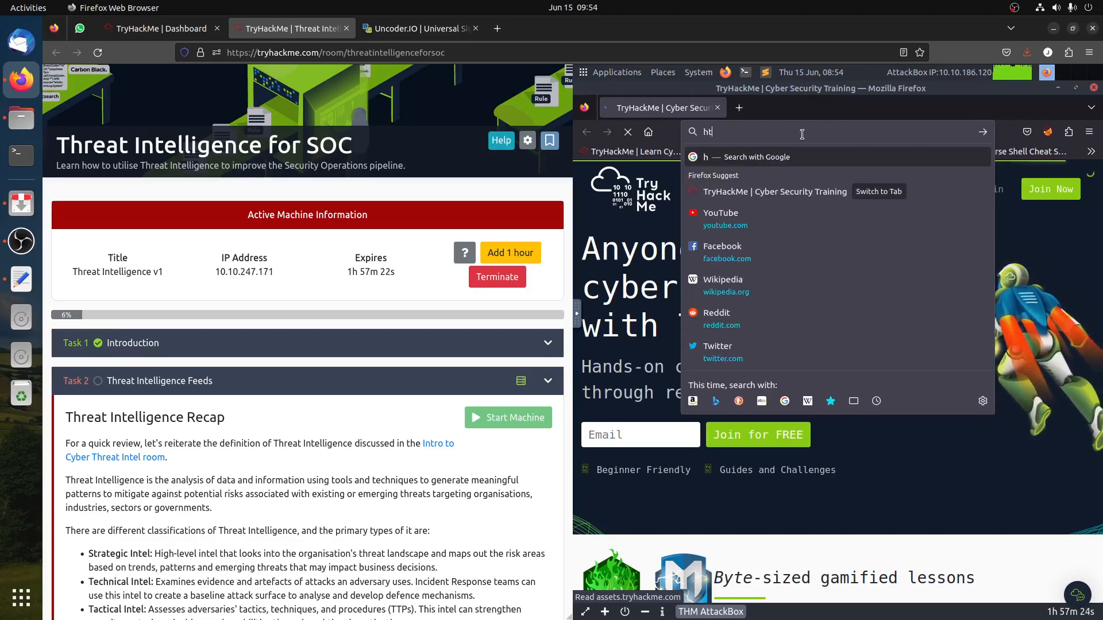
type("http://10.")
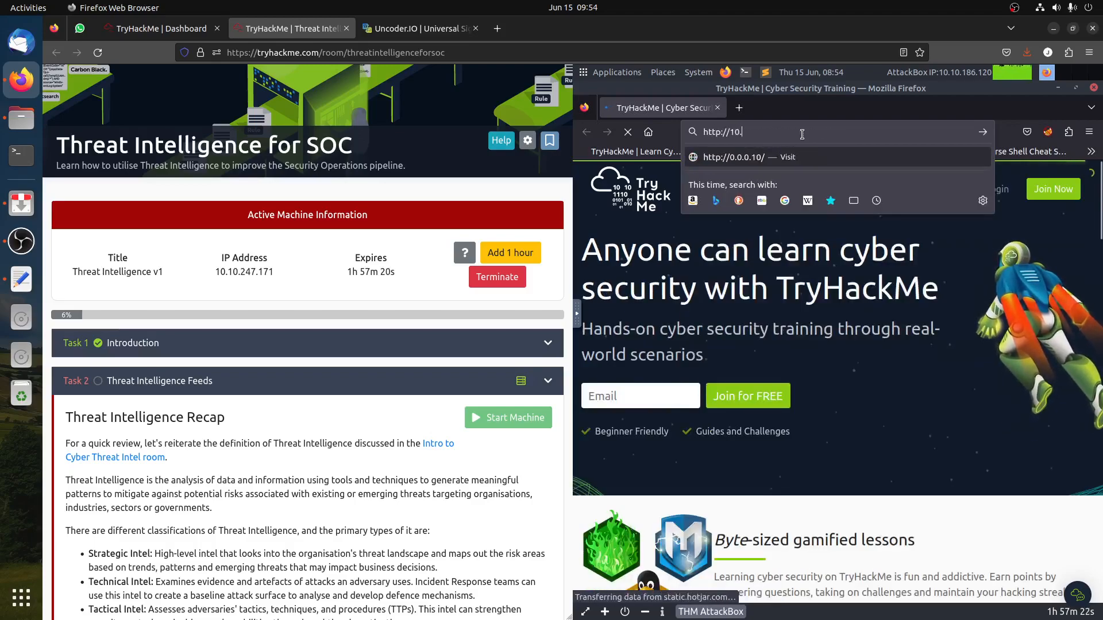
type("10.247.")
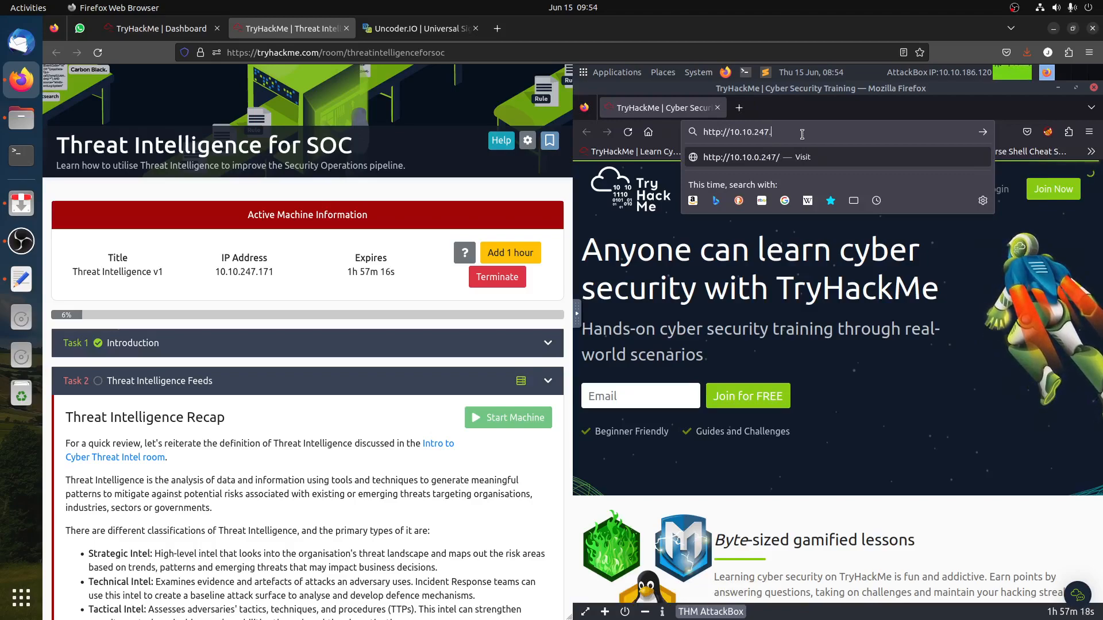
type("171")
key("Return")
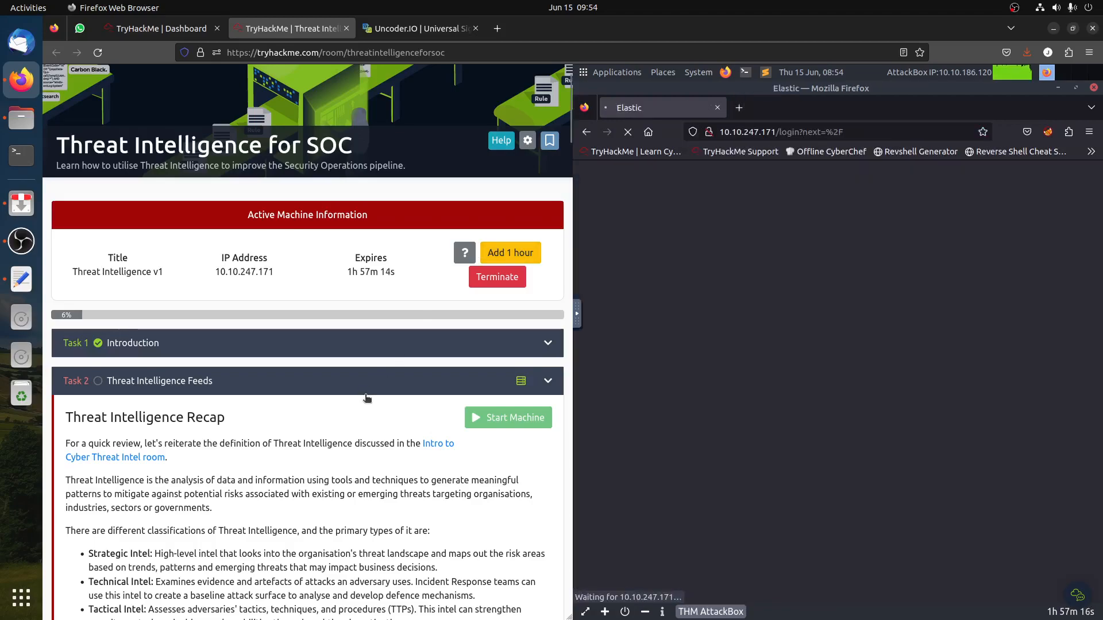
Log in to Elastic with the Kibana username and password given in Task 2.
scroll(356, 375, "down", 10)
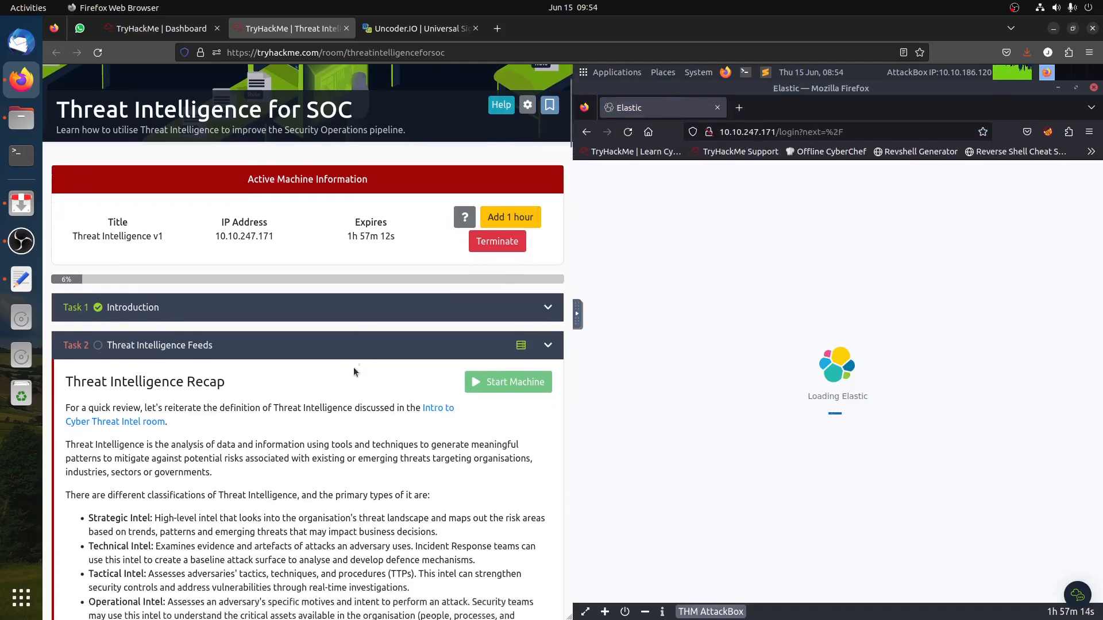
scroll(357, 358, "down", 20)
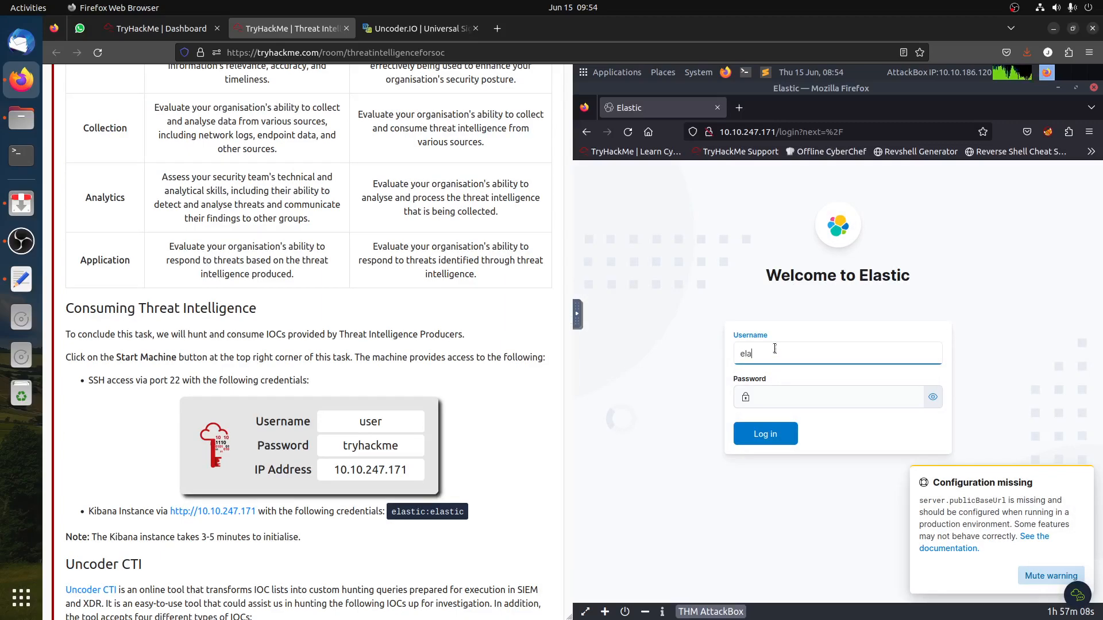
type("c")
key("Tab")
type("elastic")
key("Return")
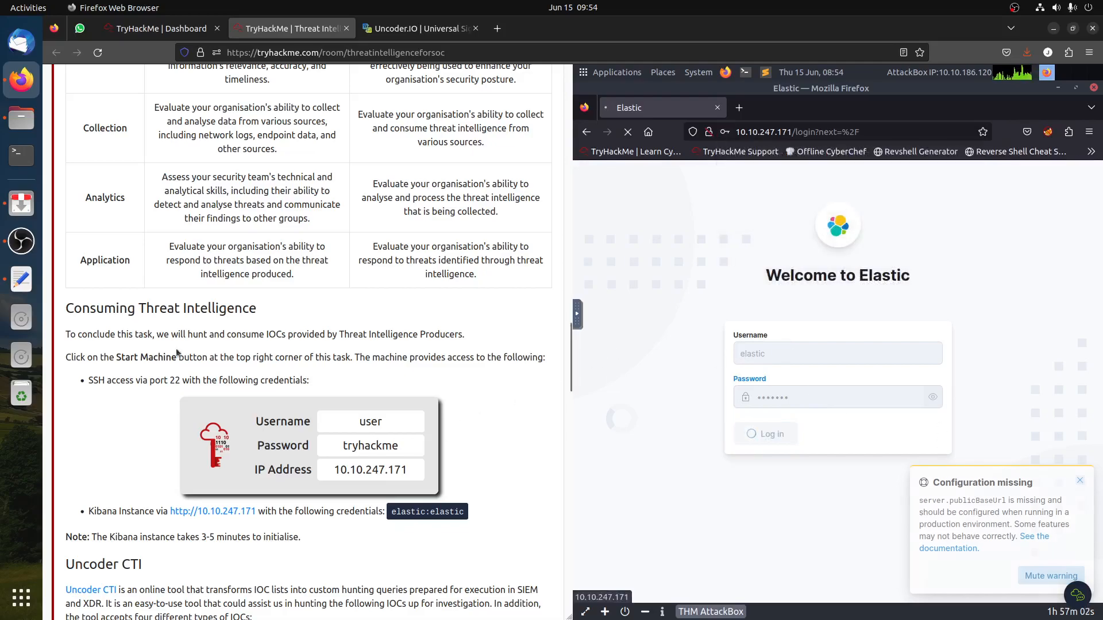
Paste the copied Elastic query into the AttackBox's shared clipboard and dismiss Elastic's configuration warning.
scroll(206, 351, "down", 10)
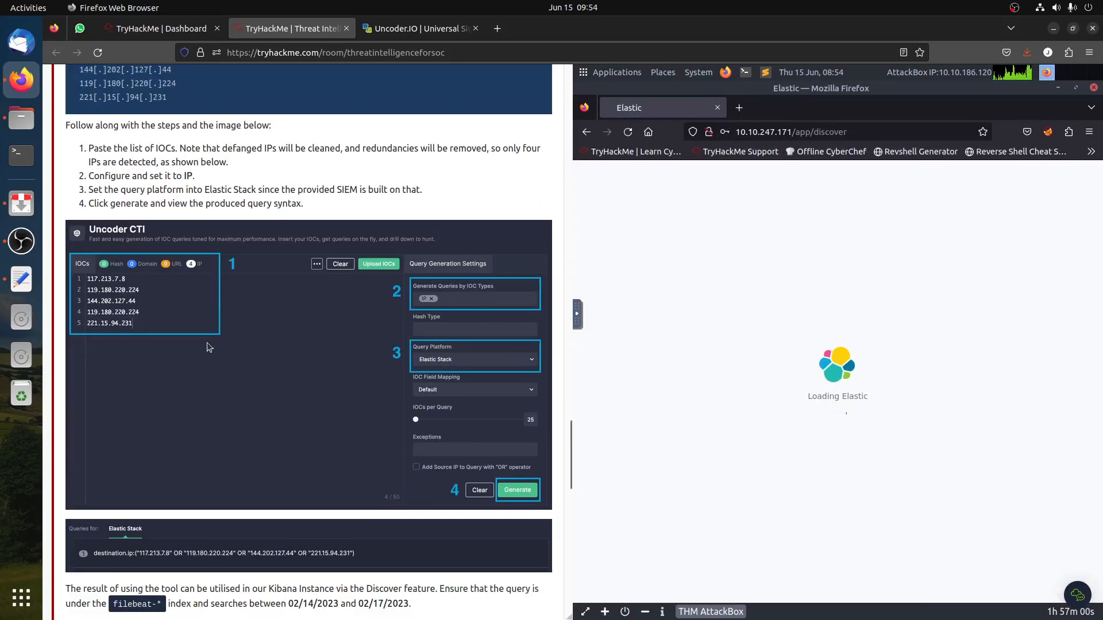
left_click(419, 28)
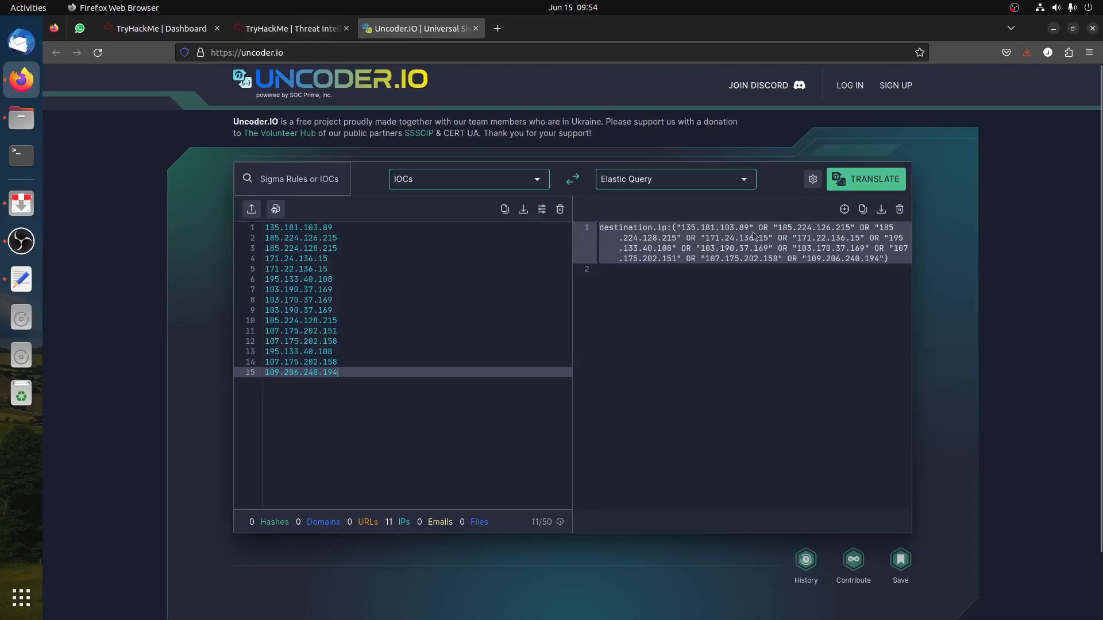
left_click(321, 30)
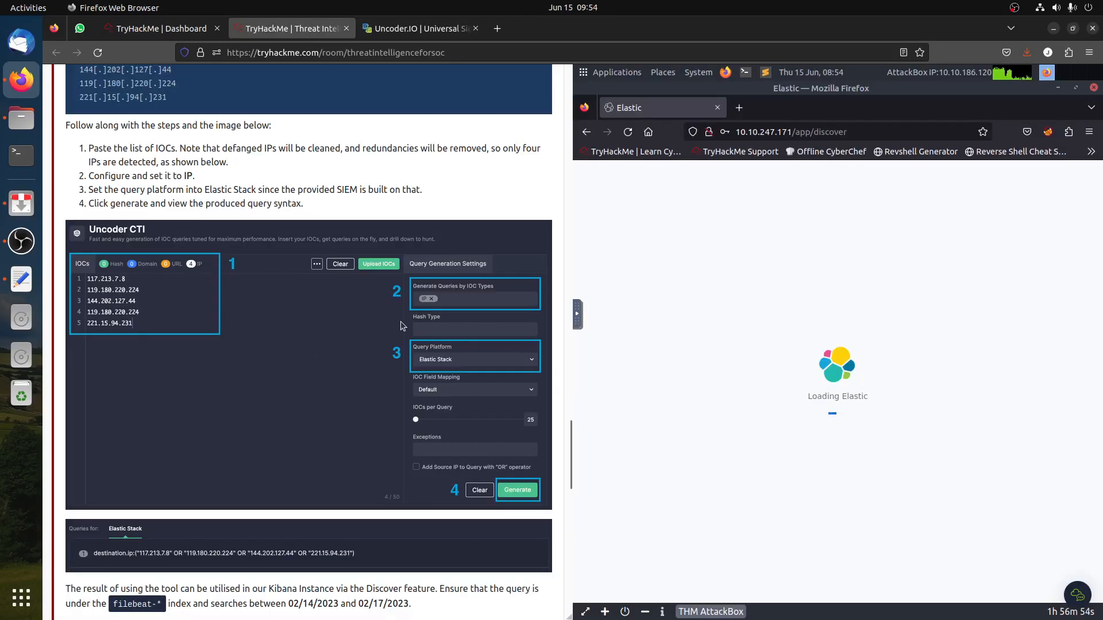
left_click(577, 315)
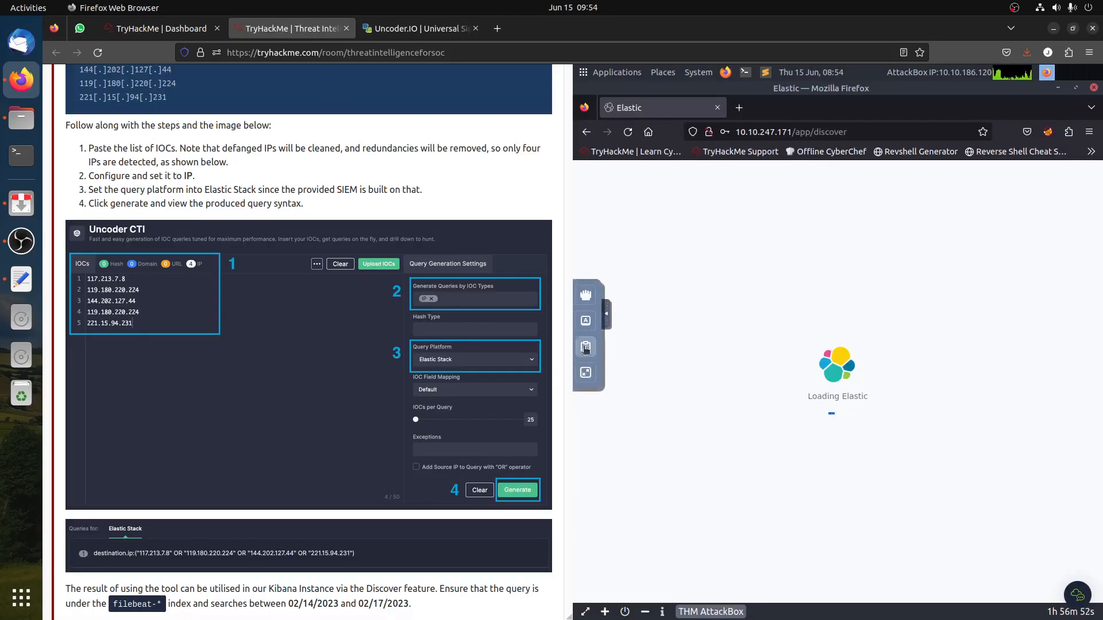
left_click(586, 347)
key("ctrl+v")
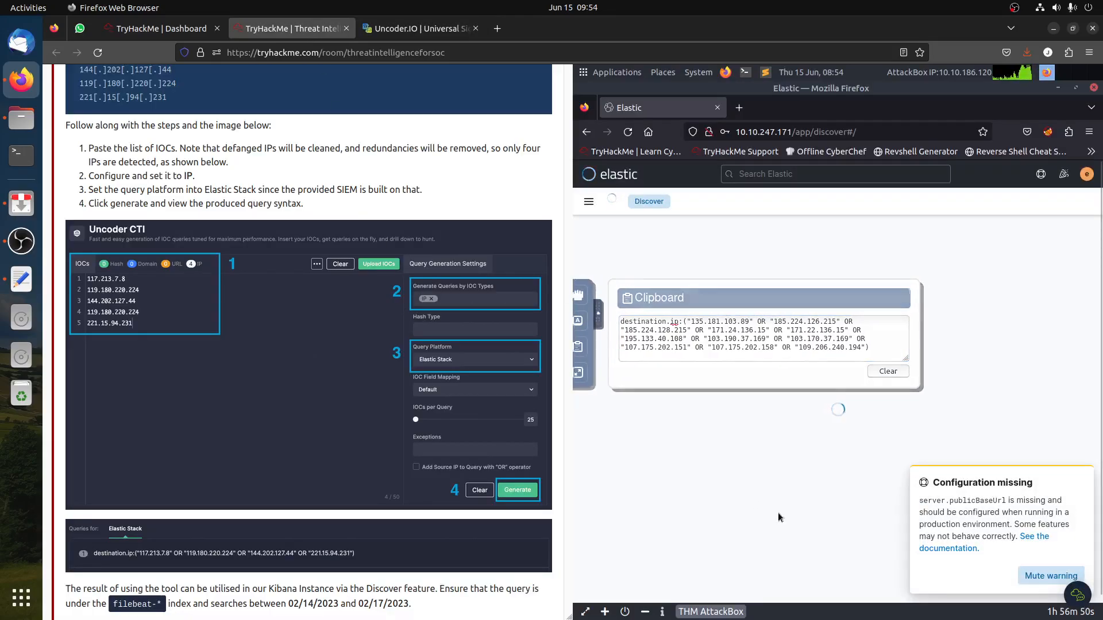
left_click(959, 539)
left_click(1080, 481)
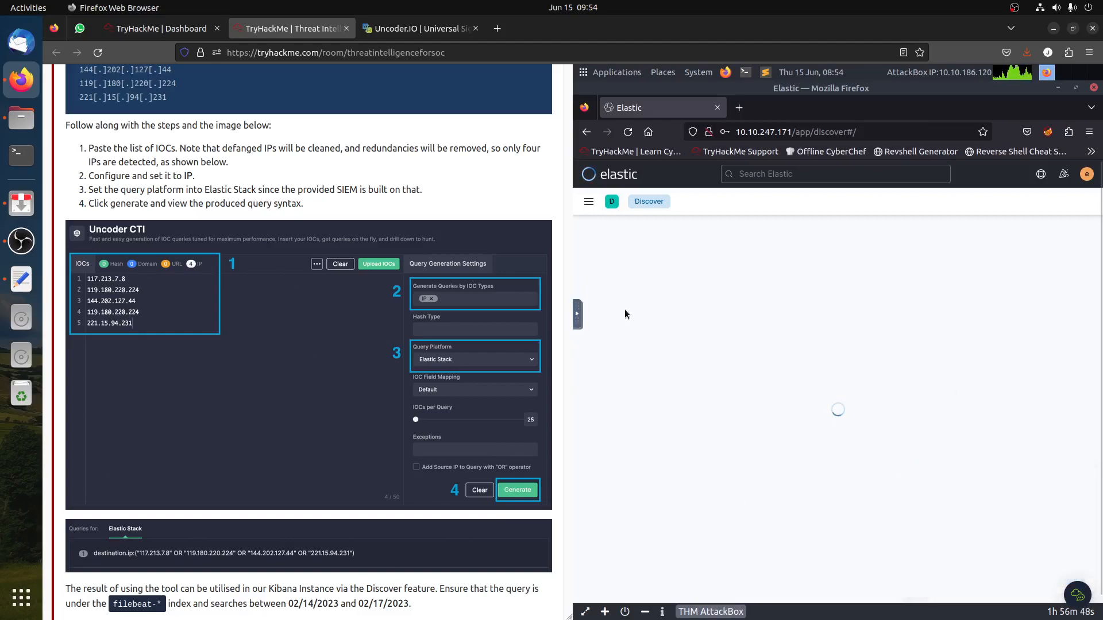
Paste the destination.ip query into Discover's search for the filebeat-* index and run it.
scroll(363, 343, "down", 5)
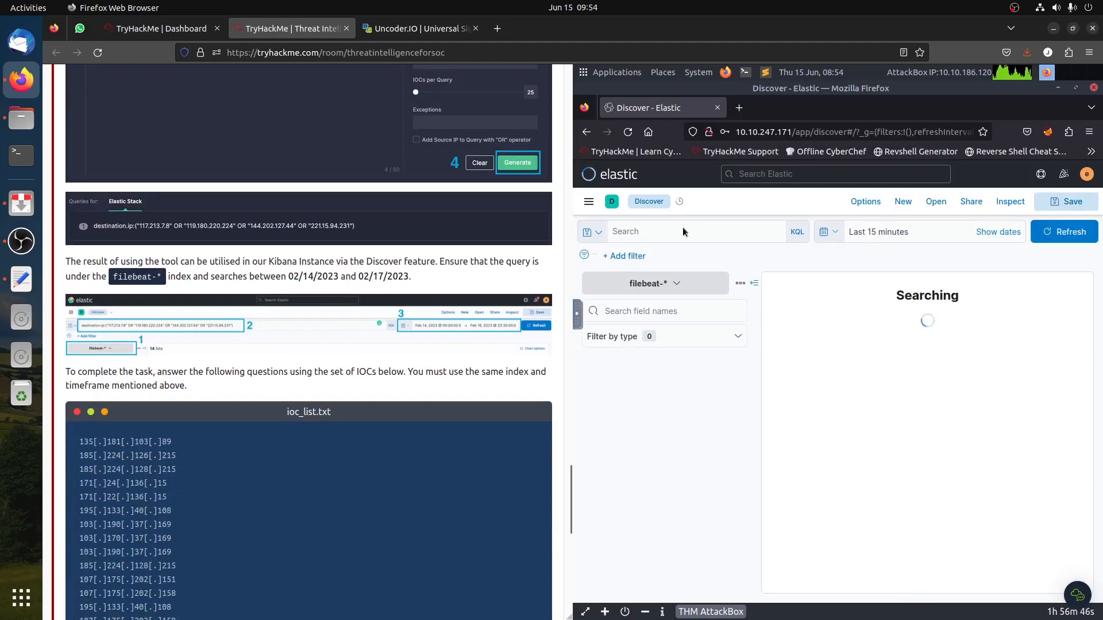
left_click(683, 230)
key("ctrl+v")
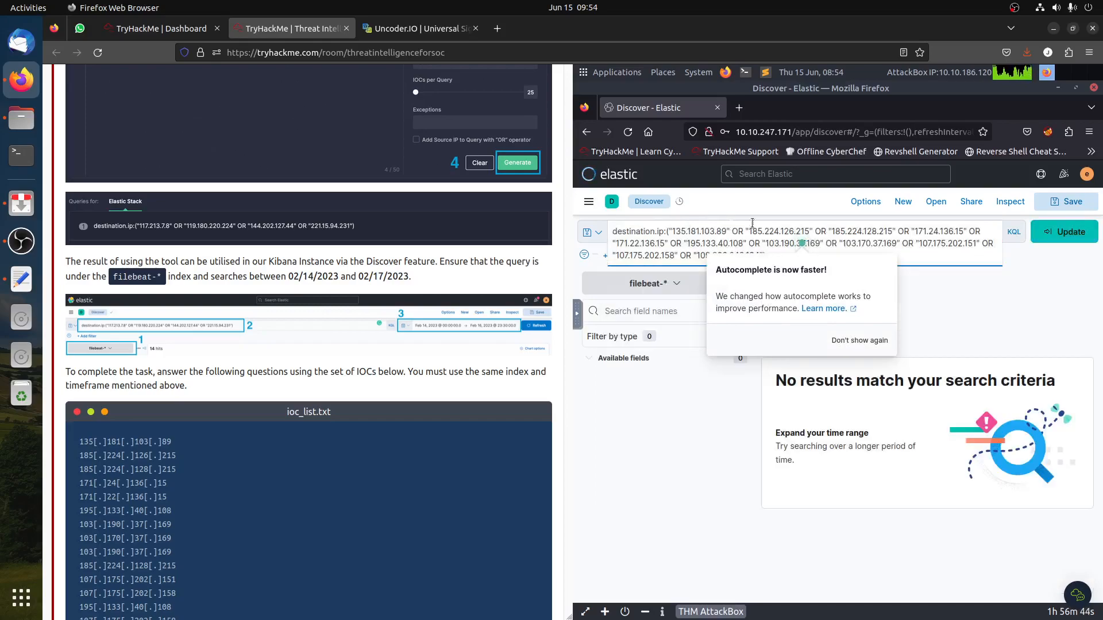
left_click(1066, 239)
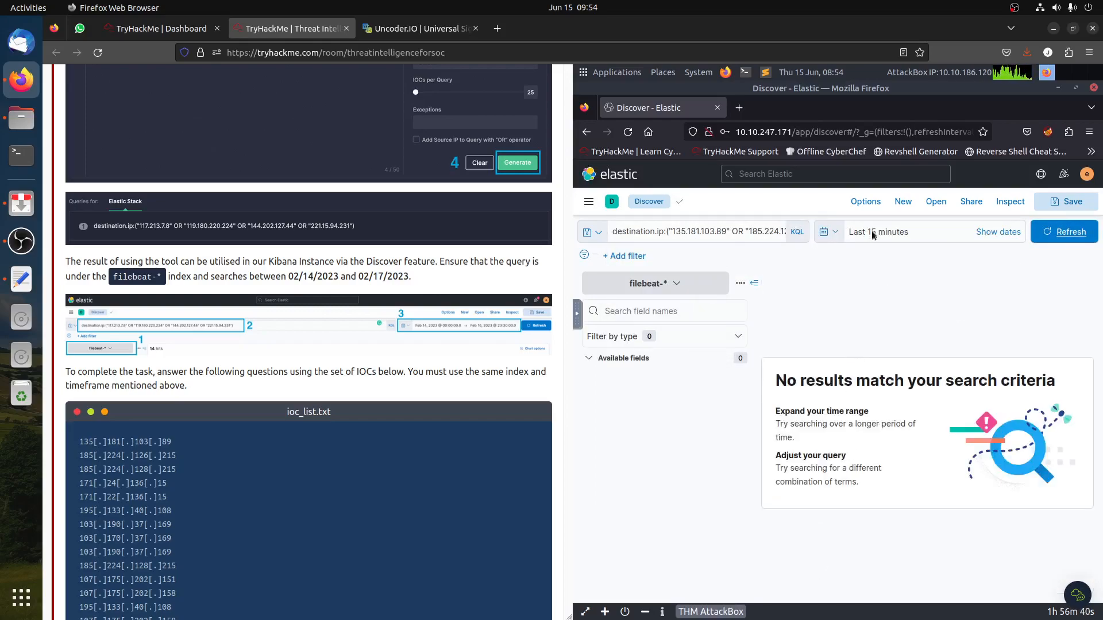
Set the start of Discover's time range to the absolute date Feb 14, 2023, following the room's instructions.
scroll(394, 339, "down", 5)
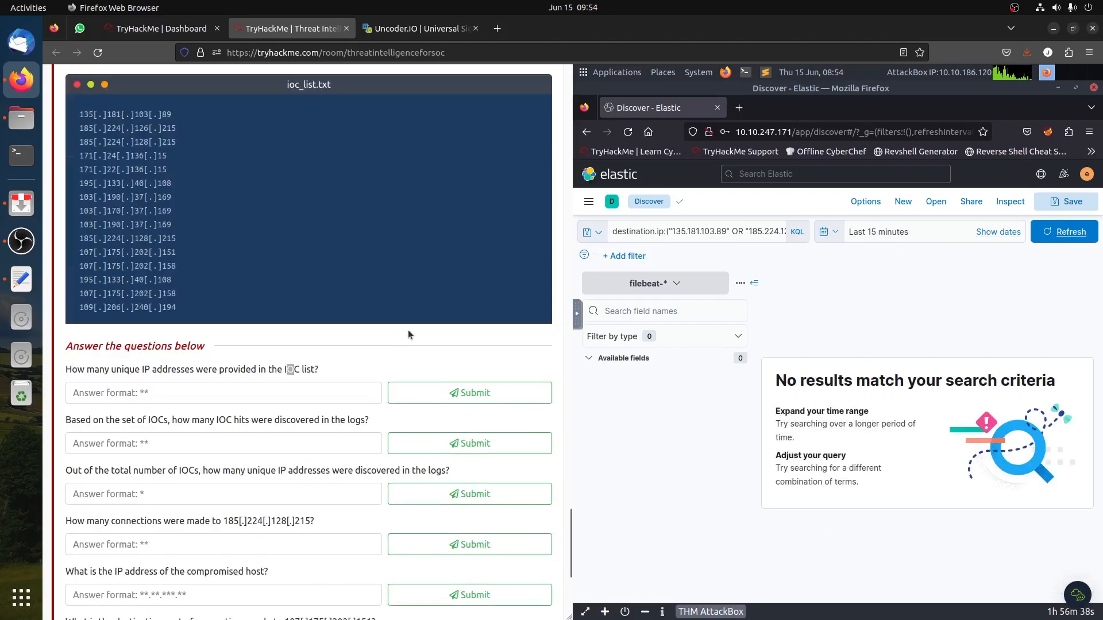
scroll(406, 334, "up", 5)
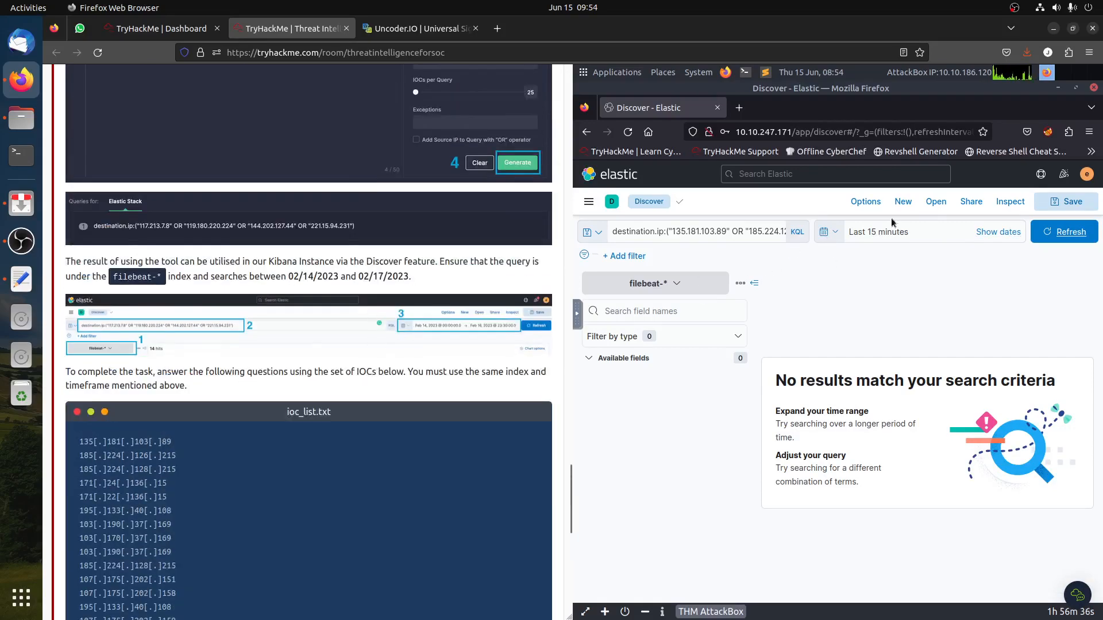
left_click(894, 233)
left_click(883, 235)
left_click(880, 256)
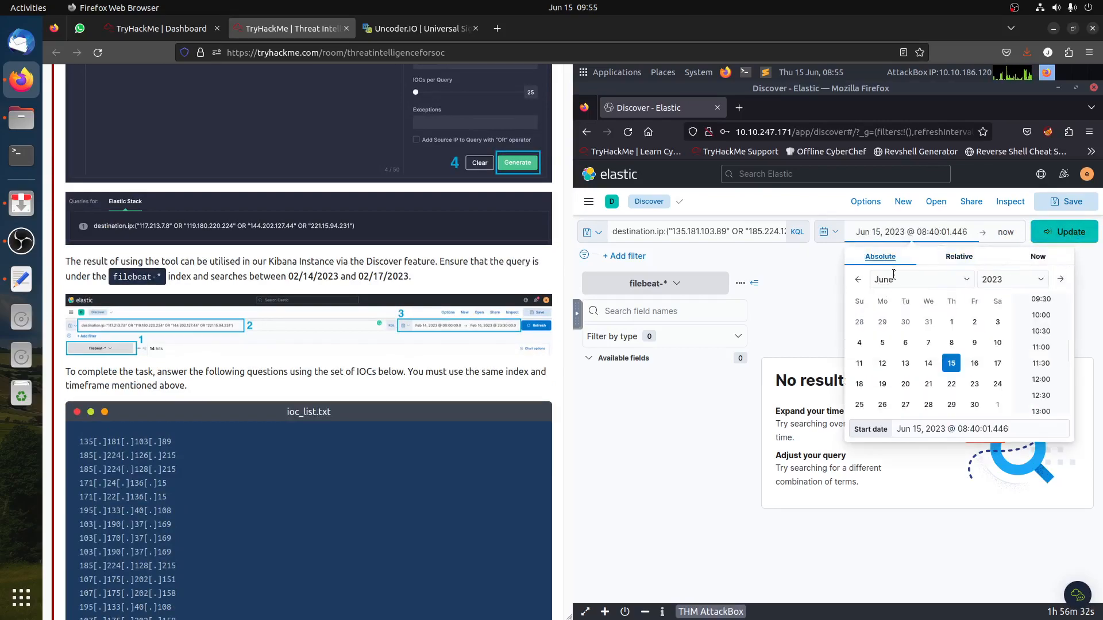
left_click(892, 279)
left_click(903, 301)
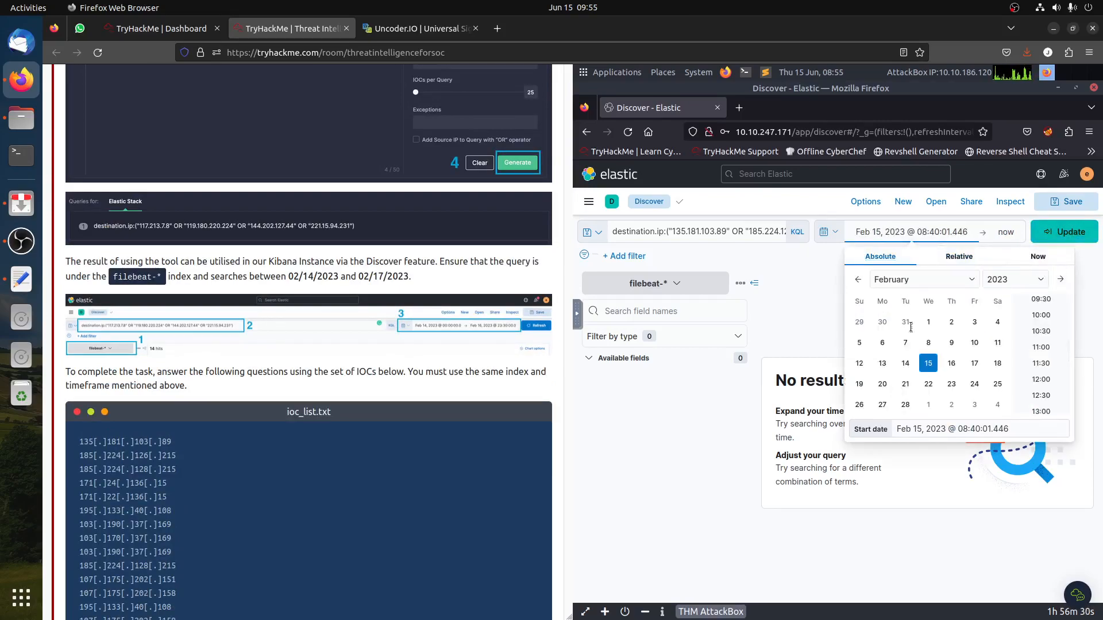
left_click(906, 363)
Set the end of the time range to the absolute date Feb 17, 2023 and rerun the query.
left_click(1003, 232)
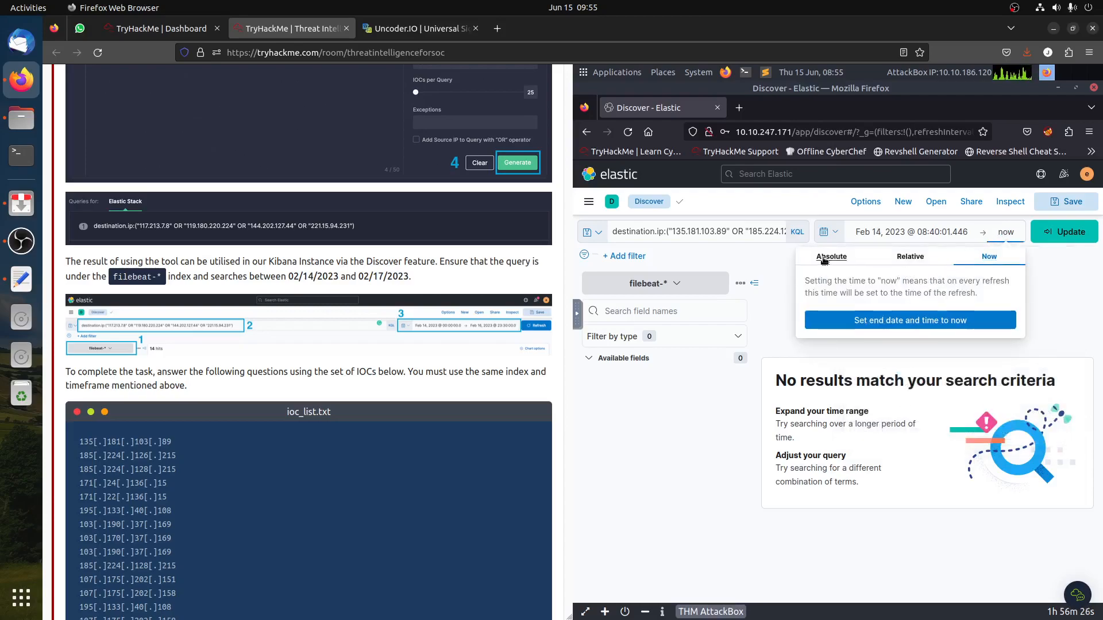
left_click(824, 258)
left_click(856, 280)
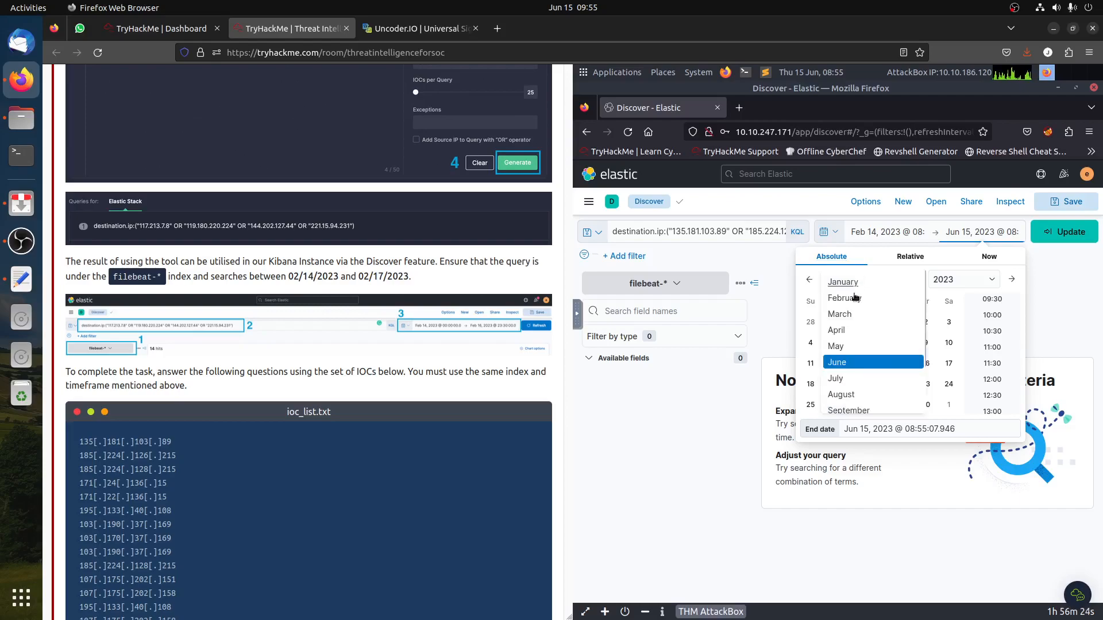
left_click(856, 298)
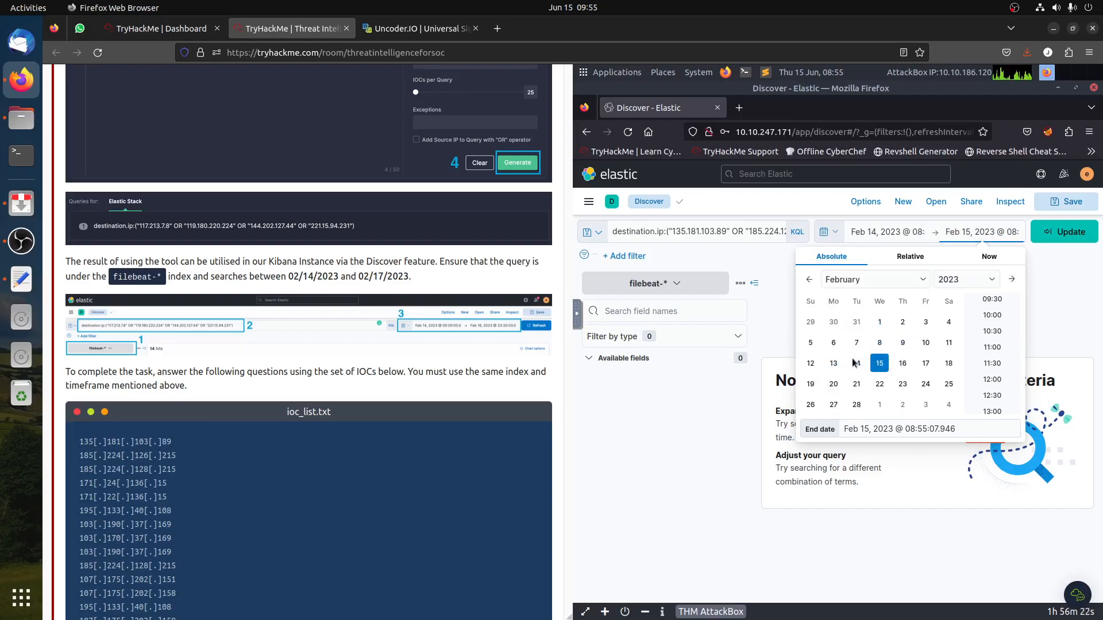
left_click(1067, 232)
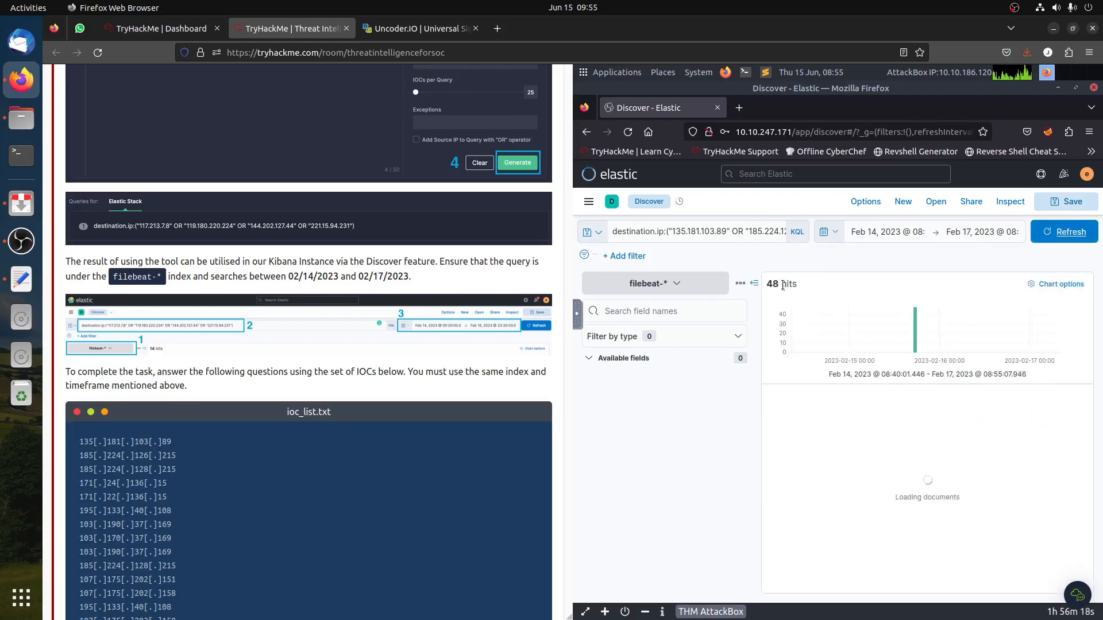
mouse_move(915, 336)
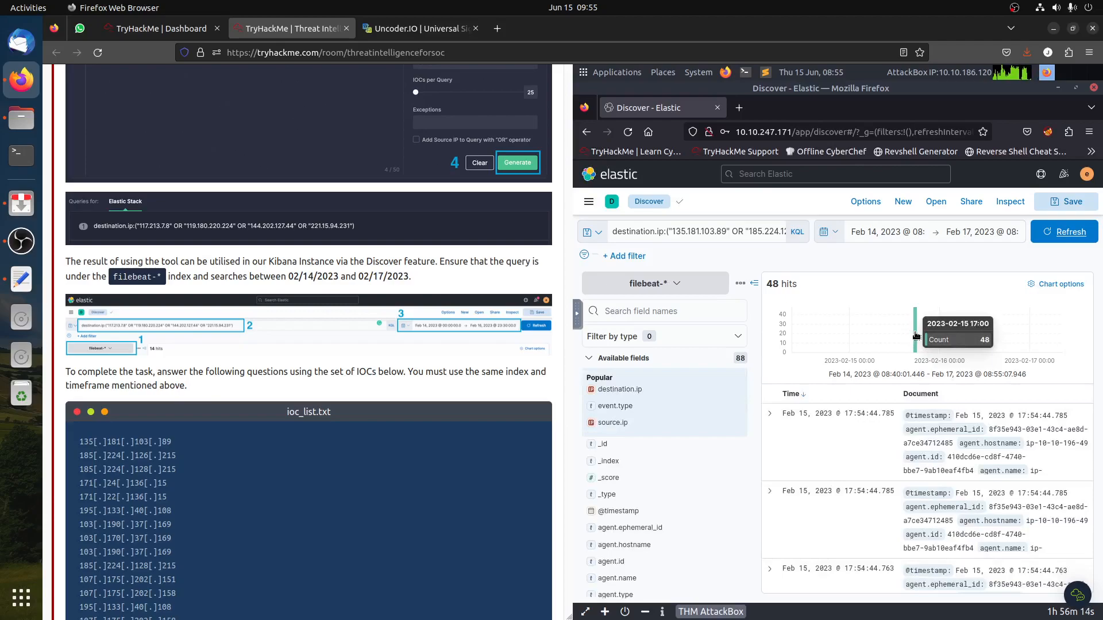
Check the IP count for the IOC list in Uncoder.IO and submit 11 as the room's unique IP addresses answer.
scroll(377, 315, "down", 6)
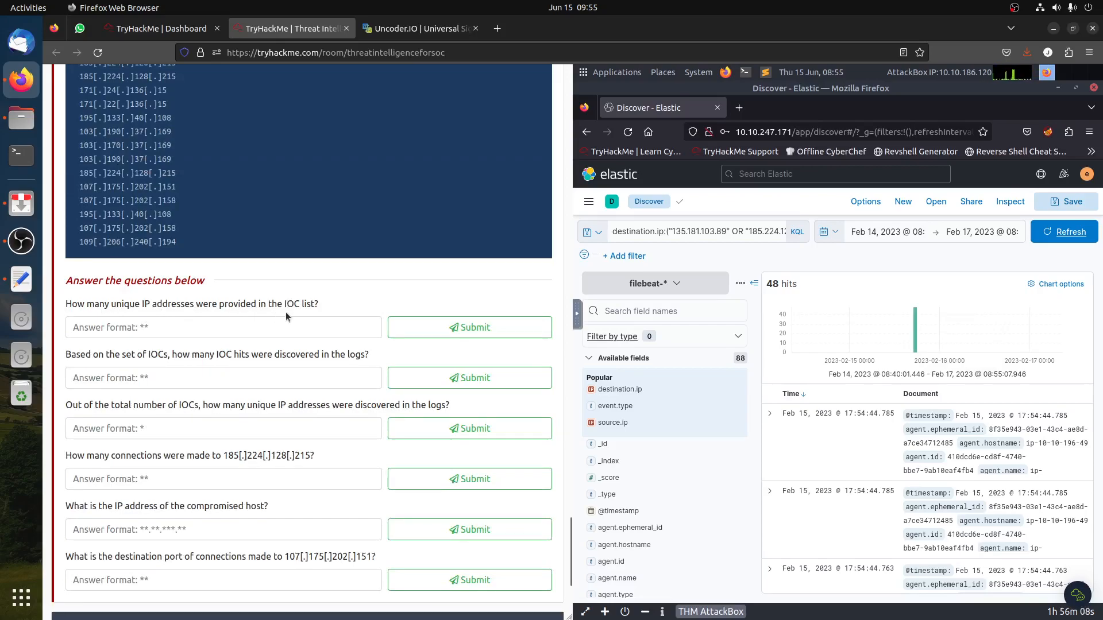
scroll(256, 184, "up", 3)
left_click(416, 28)
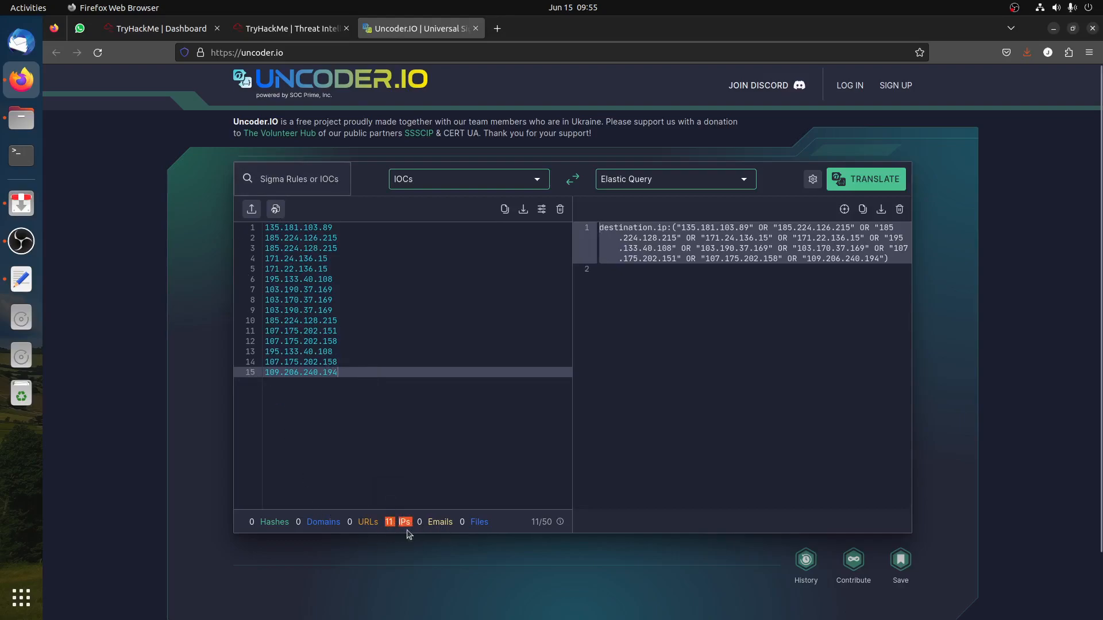
left_click(292, 30)
left_click(143, 396)
type("11")
key("Return")
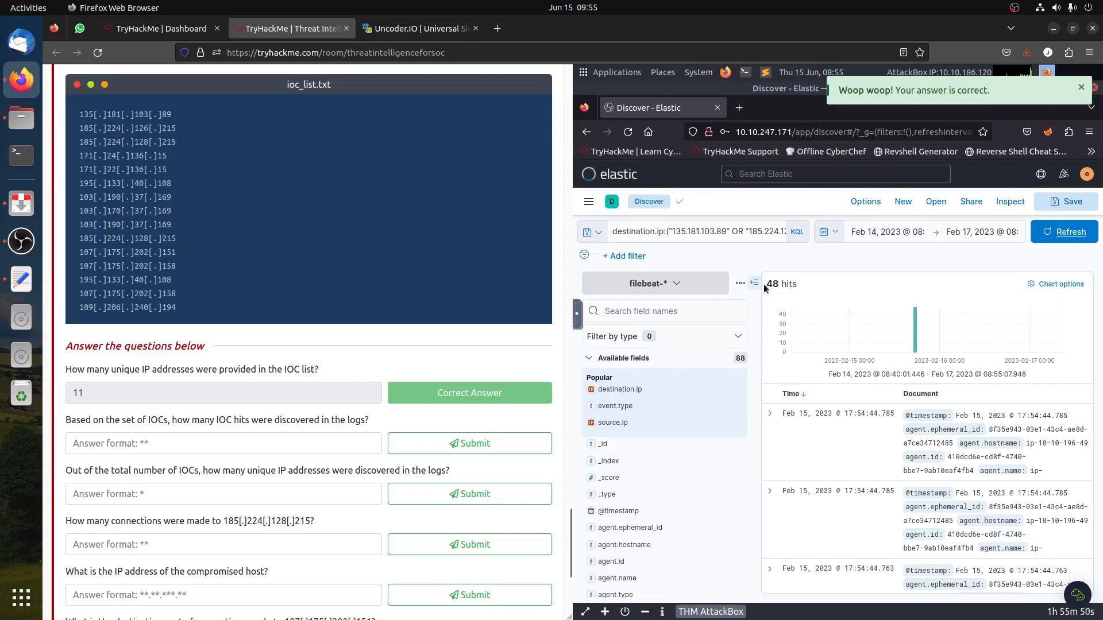
Submit 48 as the answer for how many IOC hits were discovered in the logs.
left_click(197, 441)
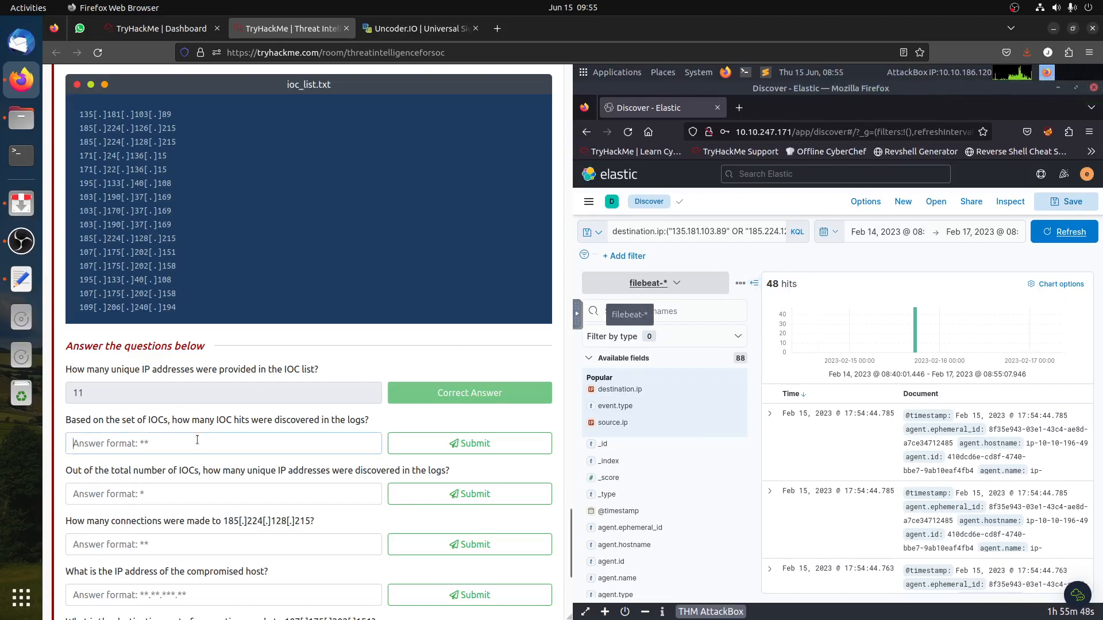
type("4")
left_click(428, 446)
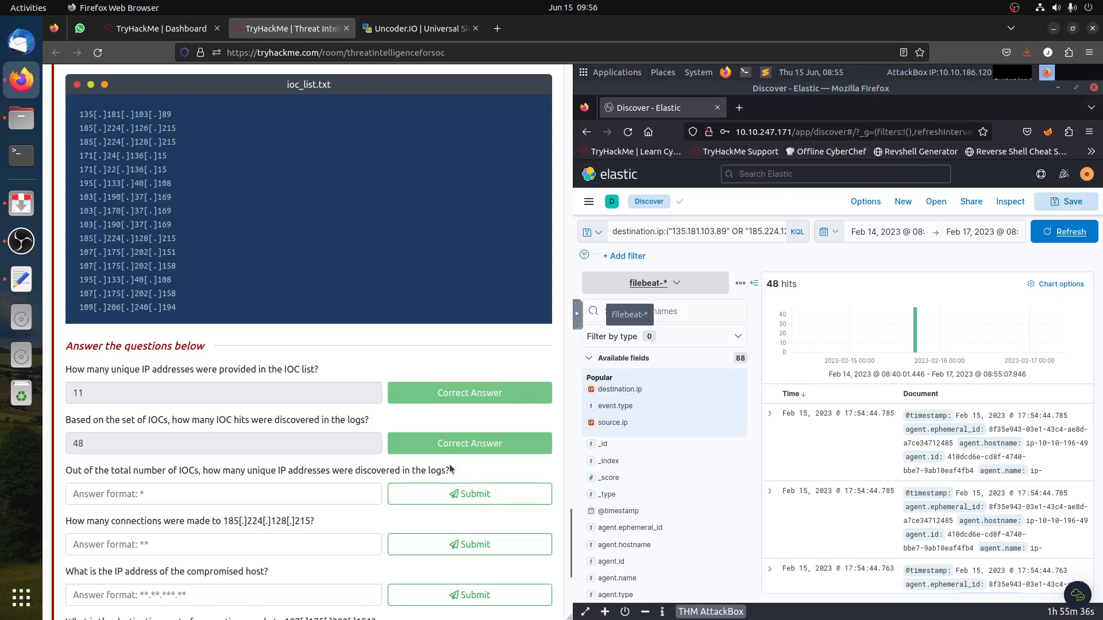
Visualize the destination.ip field from Discover as a bar chart of its top values in Lens.
left_click(751, 232)
left_click(900, 297)
scroll(949, 491, "down", 5)
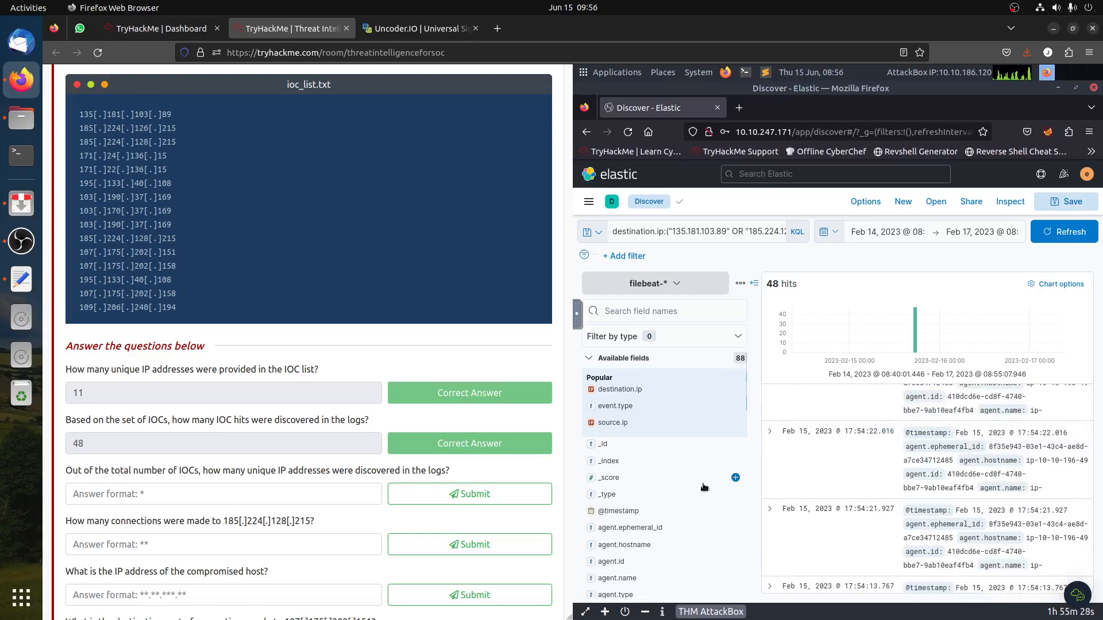
left_click(628, 390)
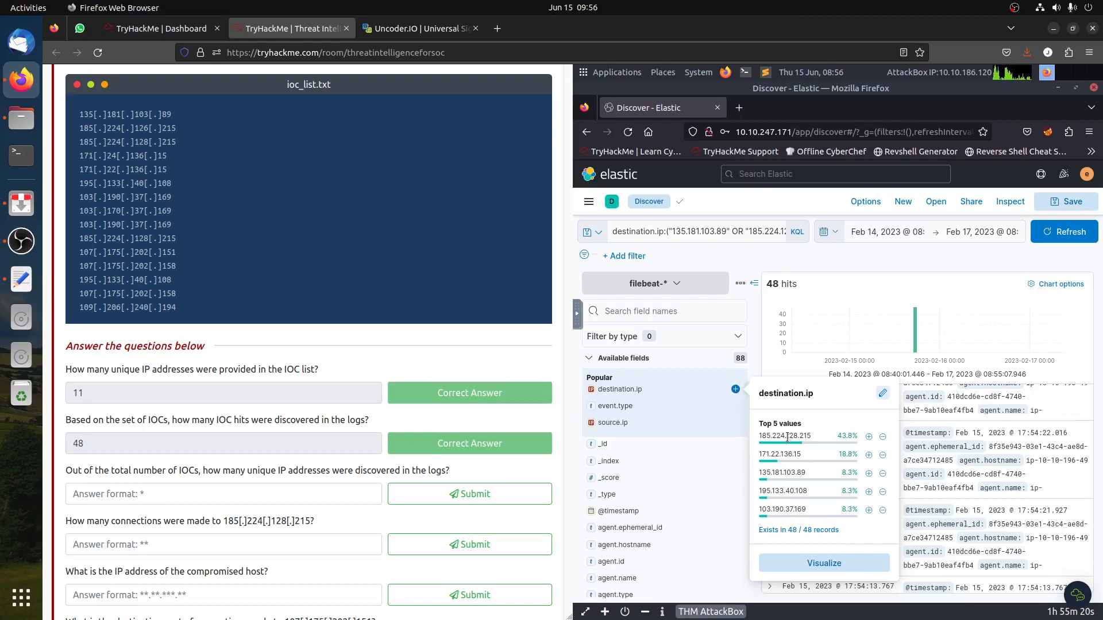
left_click(821, 562)
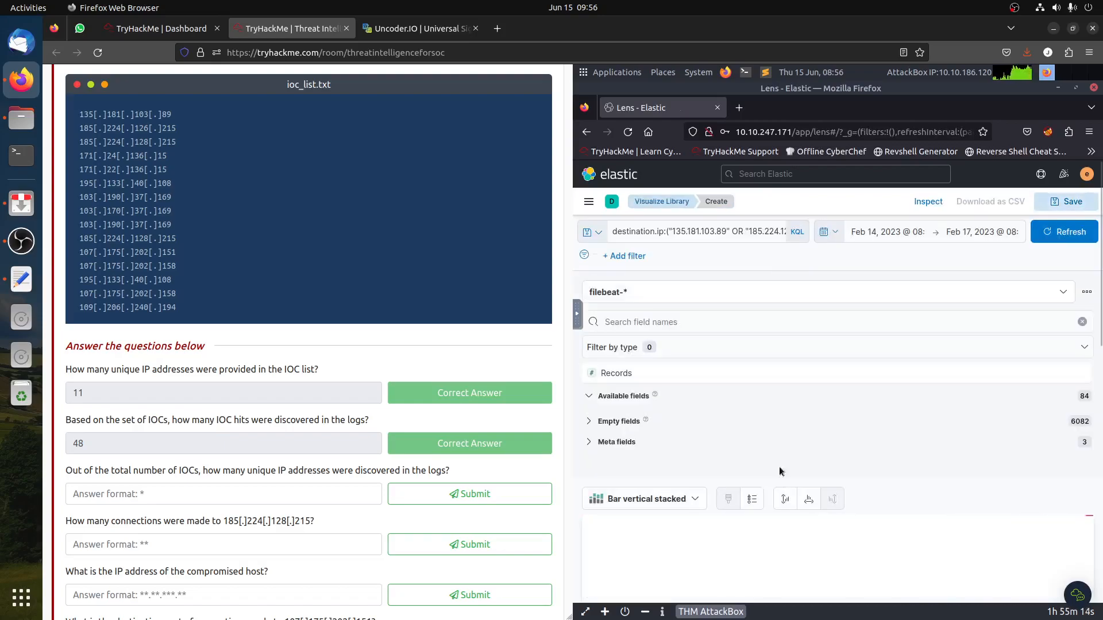
scroll(777, 442, "down", 3)
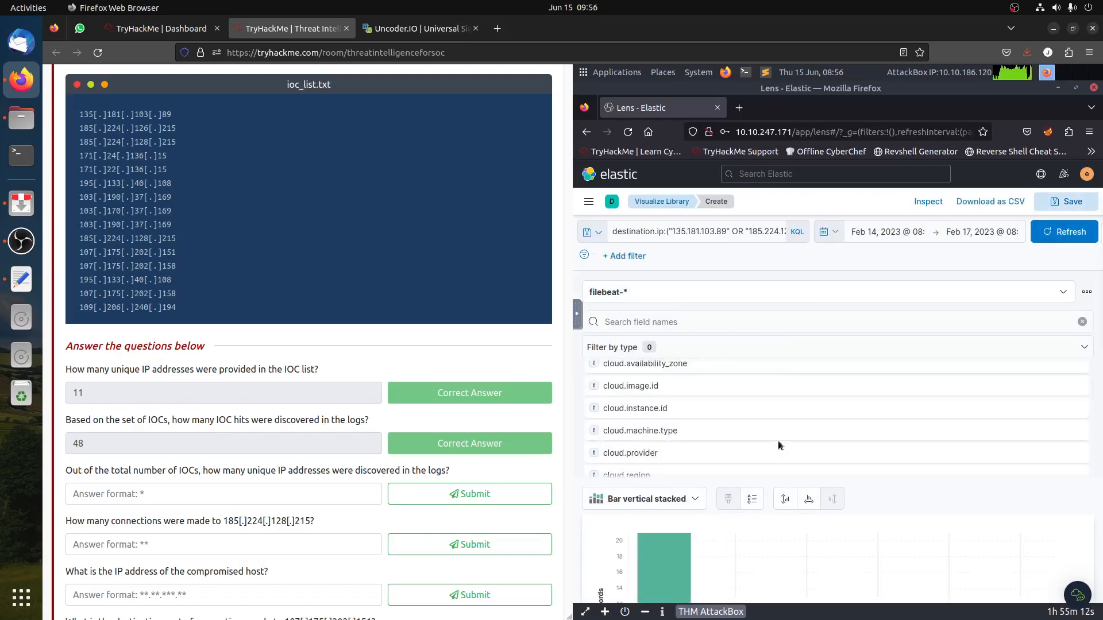
scroll(832, 524, "down", 1)
scroll(834, 526, "down", 4)
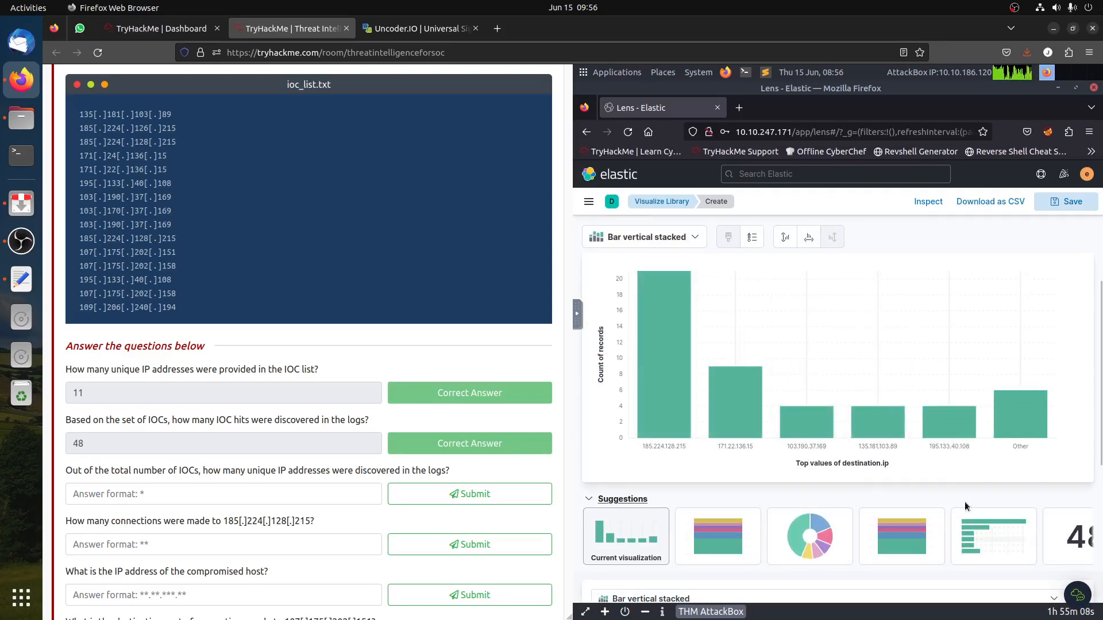
Filter the chart to its Other bar to examine the remaining destination IPs, and remove that filter.
left_click(1034, 435)
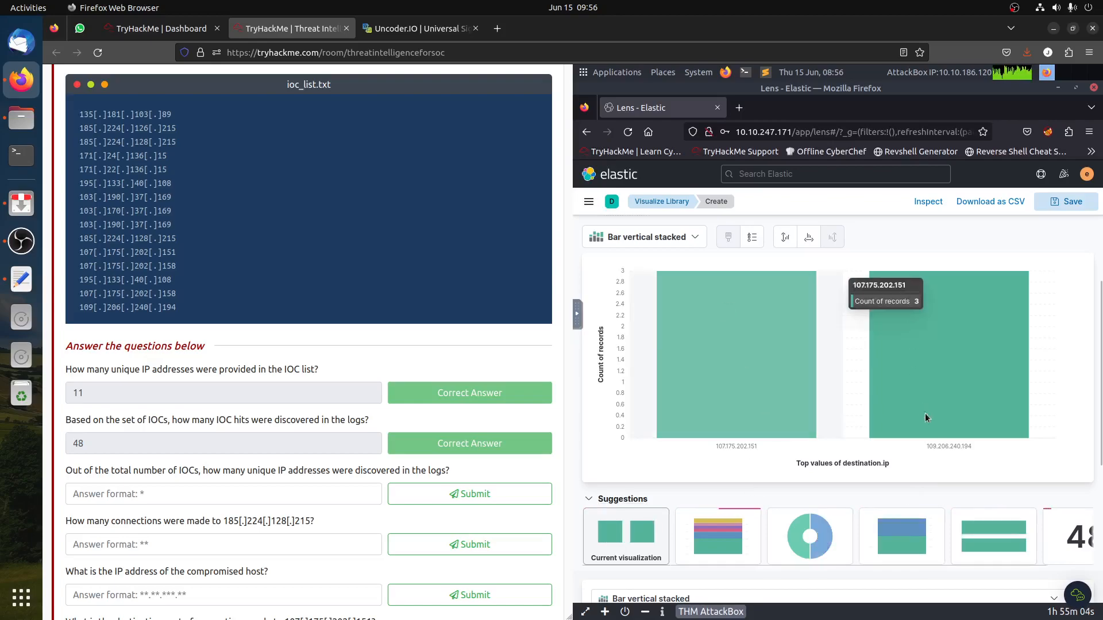
mouse_move(758, 390)
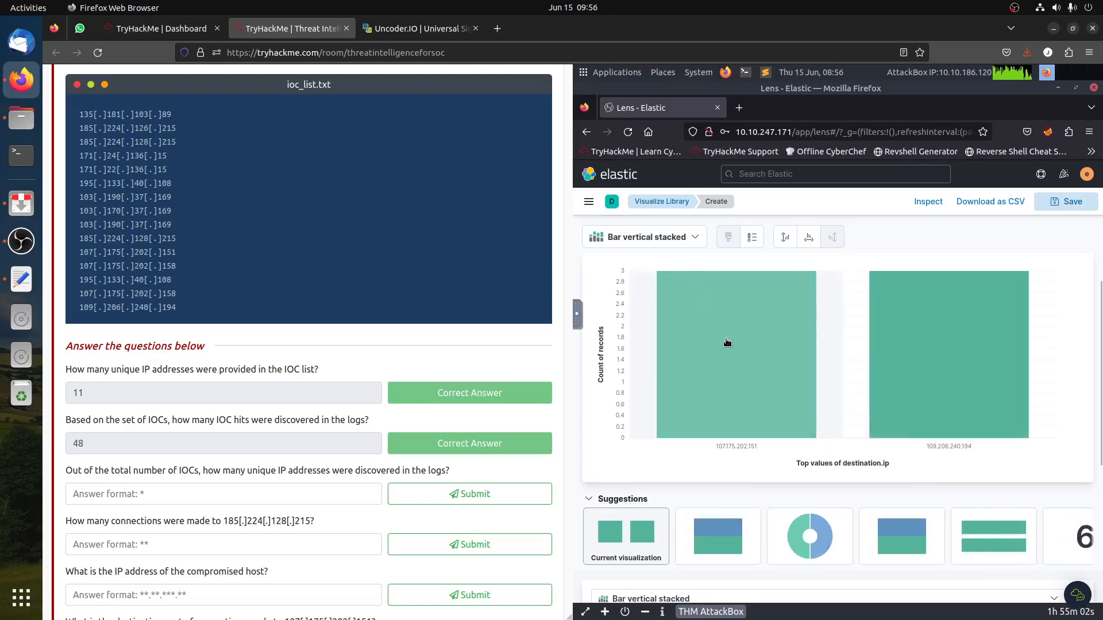
scroll(727, 344, "up", 2)
scroll(726, 343, "up", 5)
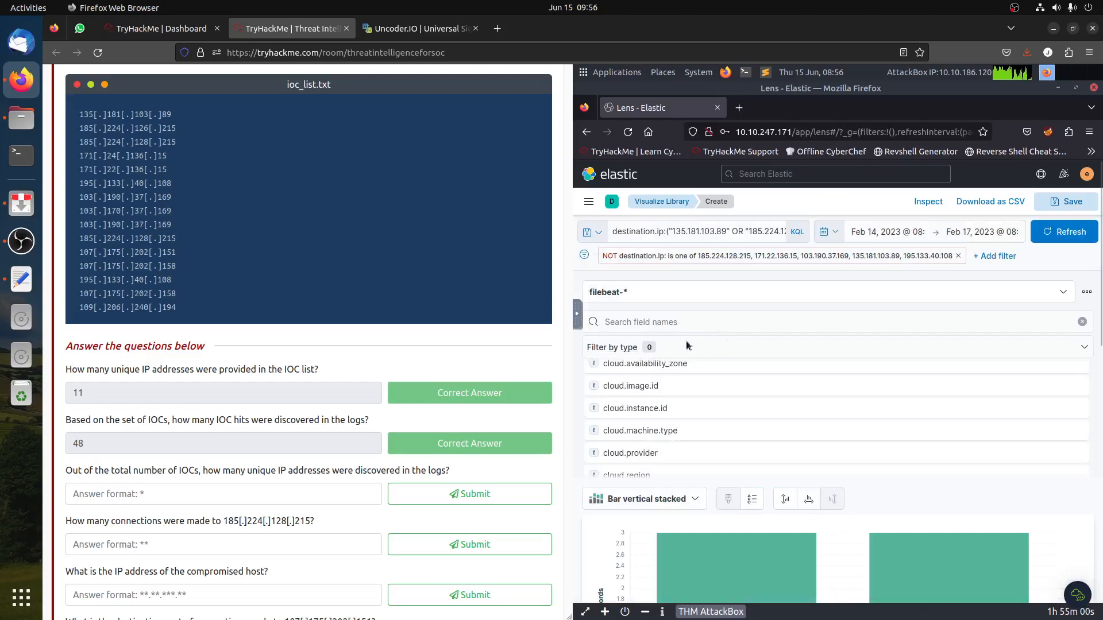
left_click(957, 256)
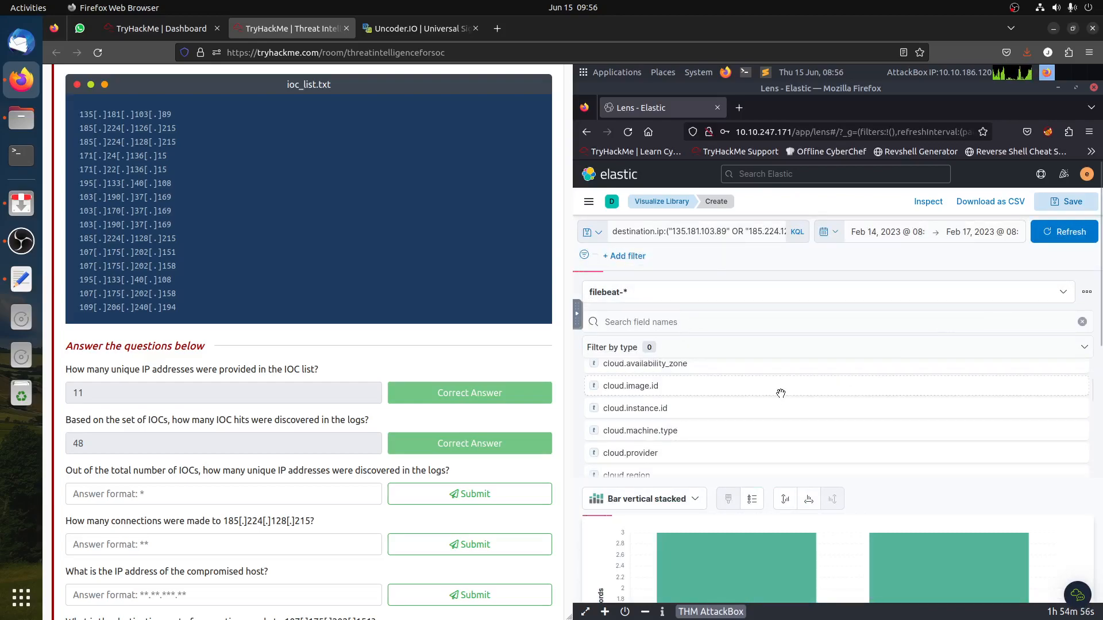
scroll(781, 395, "down", 3)
scroll(782, 395, "down", 2)
left_click_drag(781, 397, 857, 529)
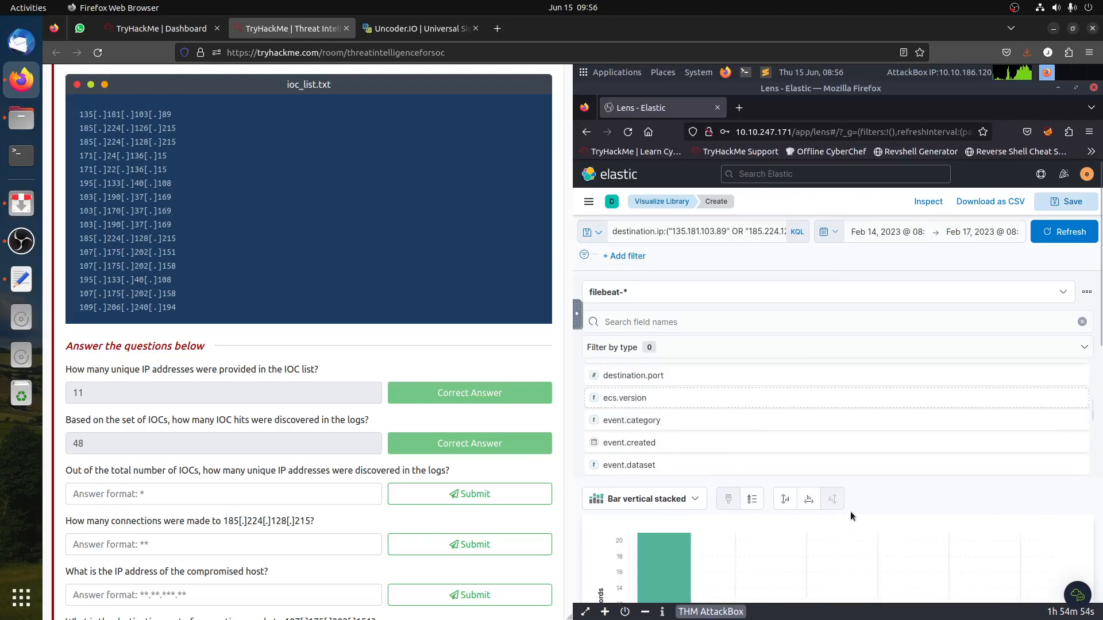
scroll(853, 517, "down", 4)
scroll(852, 503, "up", 3)
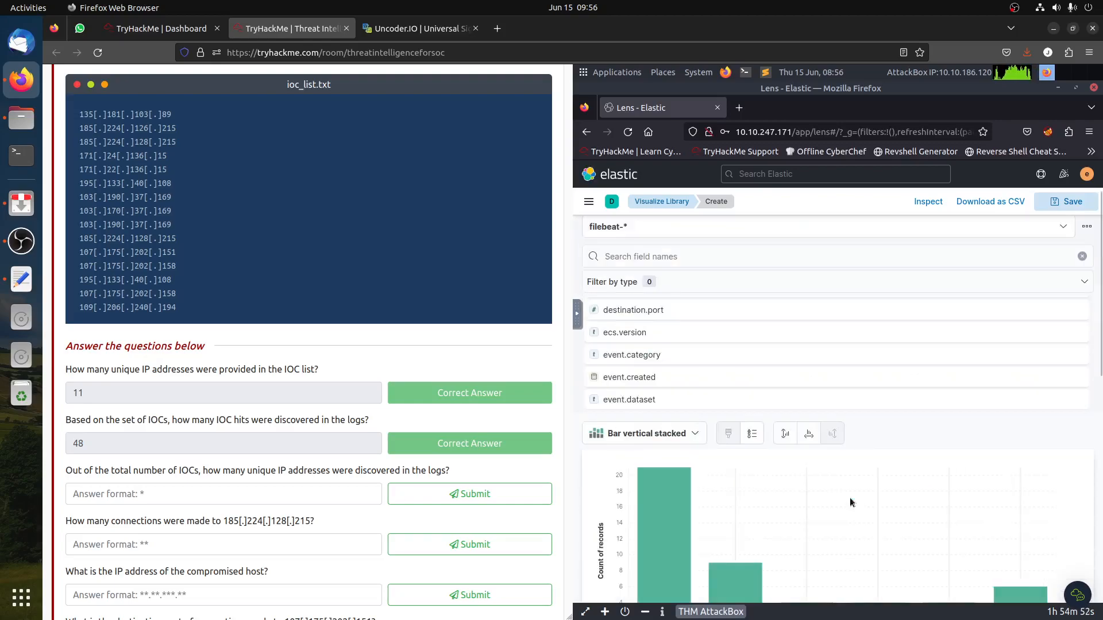
scroll(849, 502, "down", 8)
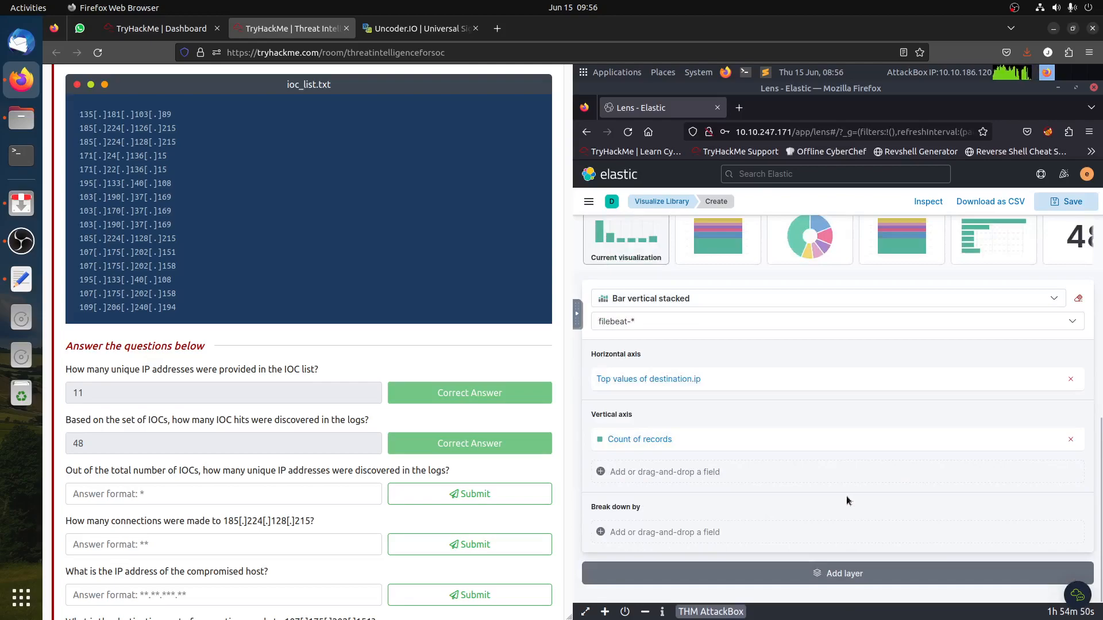
left_click(718, 444)
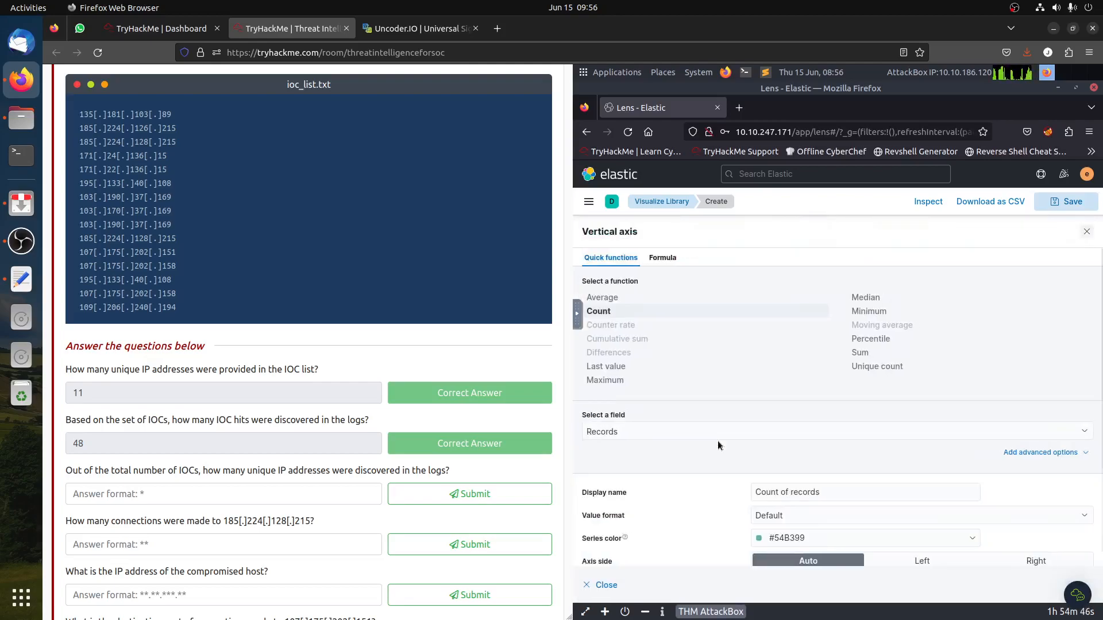
scroll(718, 445, "down", 1)
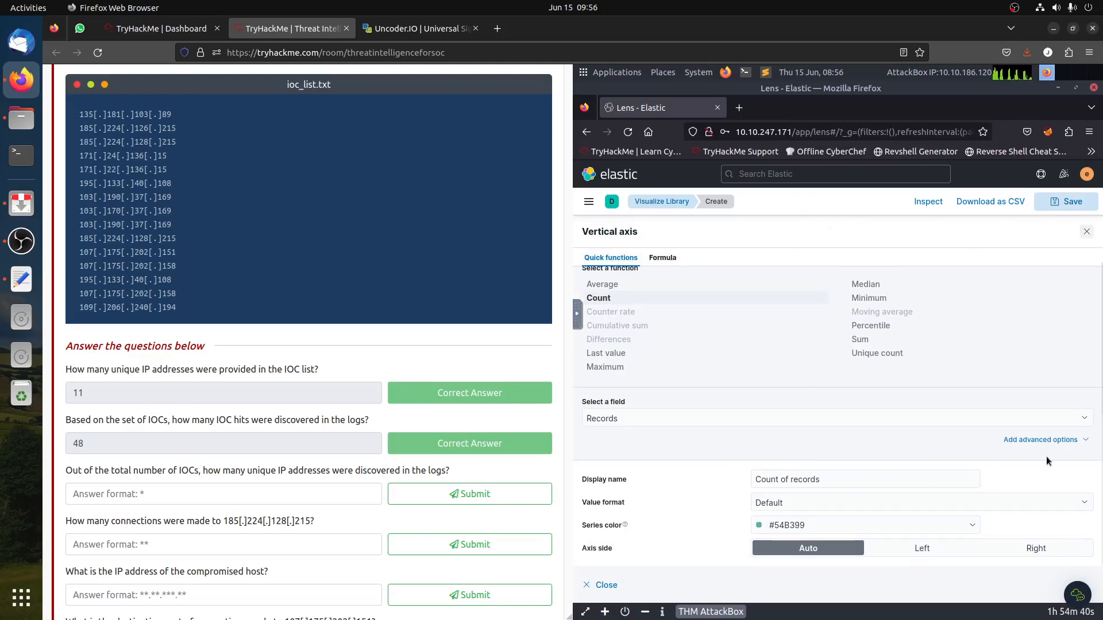
left_click(1053, 440)
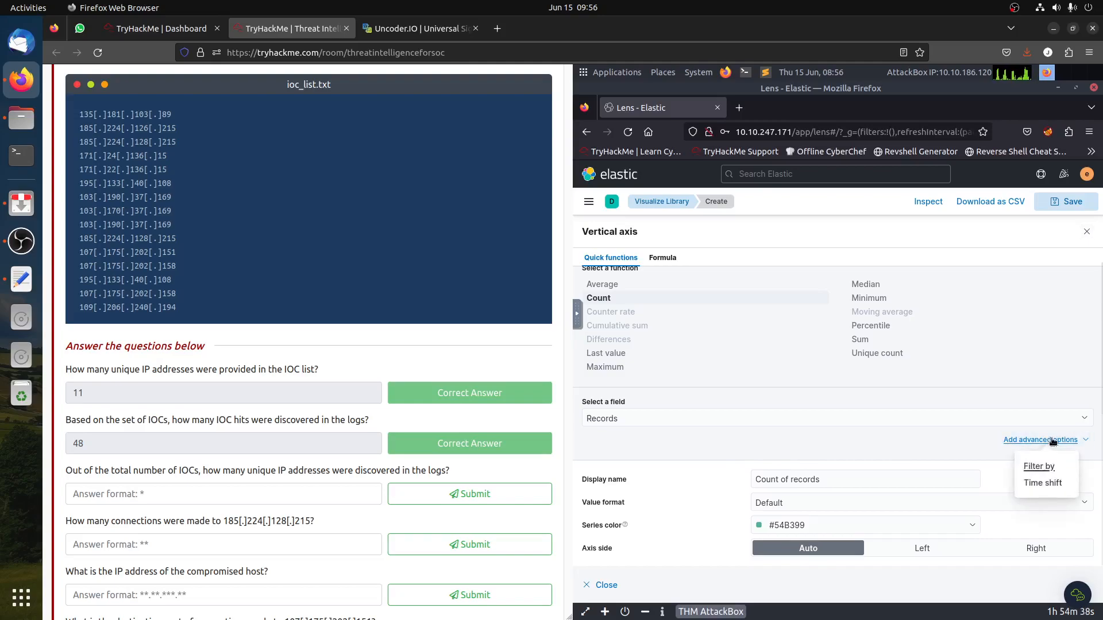
left_click(1045, 470)
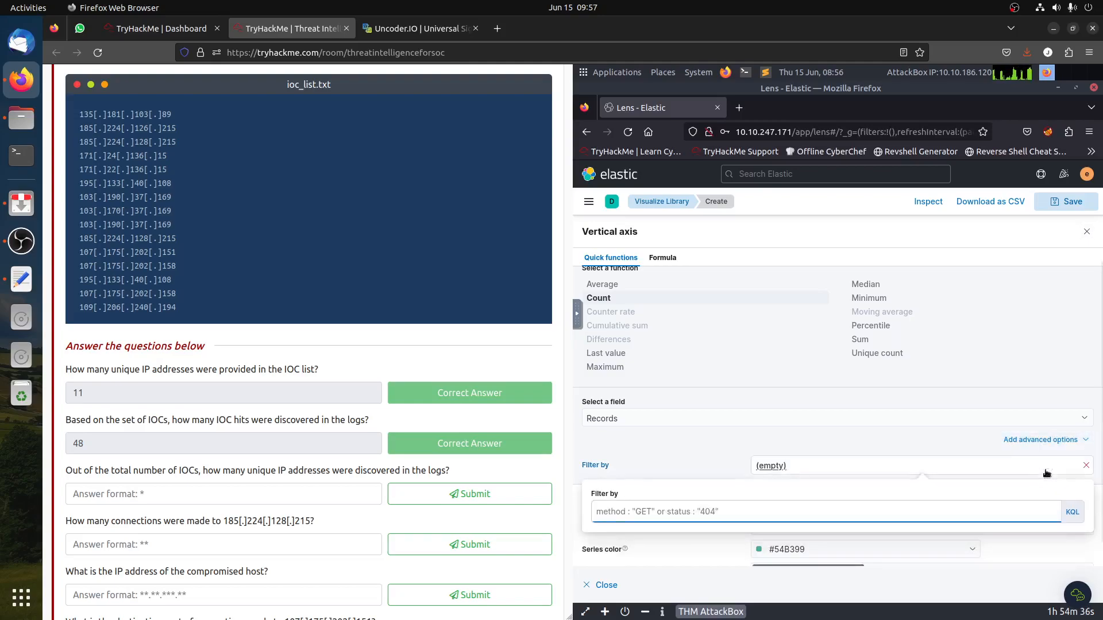
left_click(849, 433)
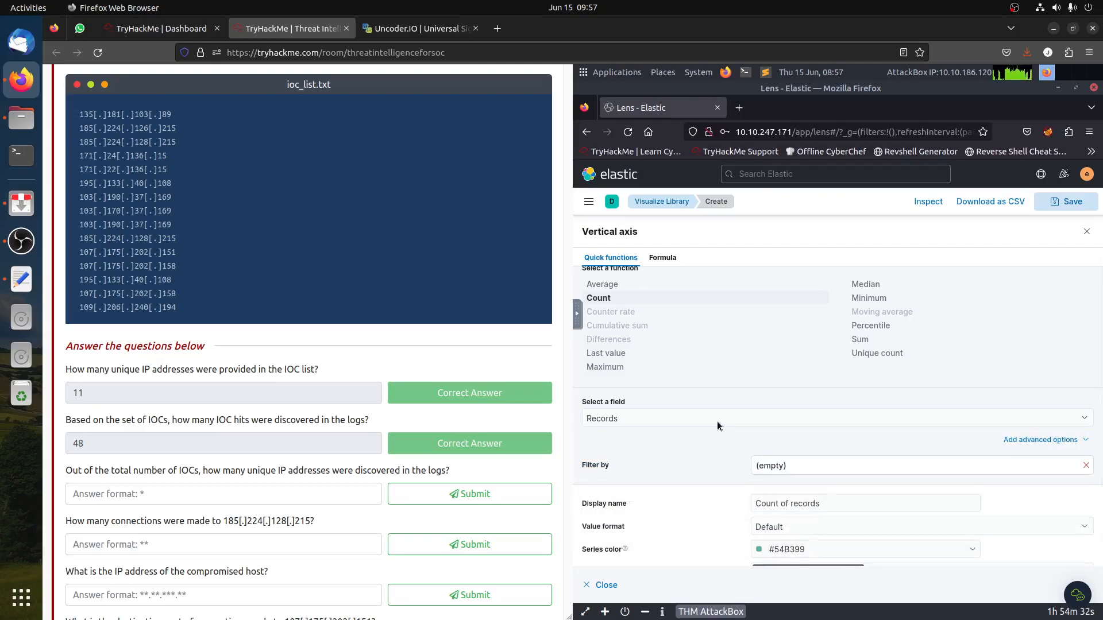
scroll(707, 460, "down", 1)
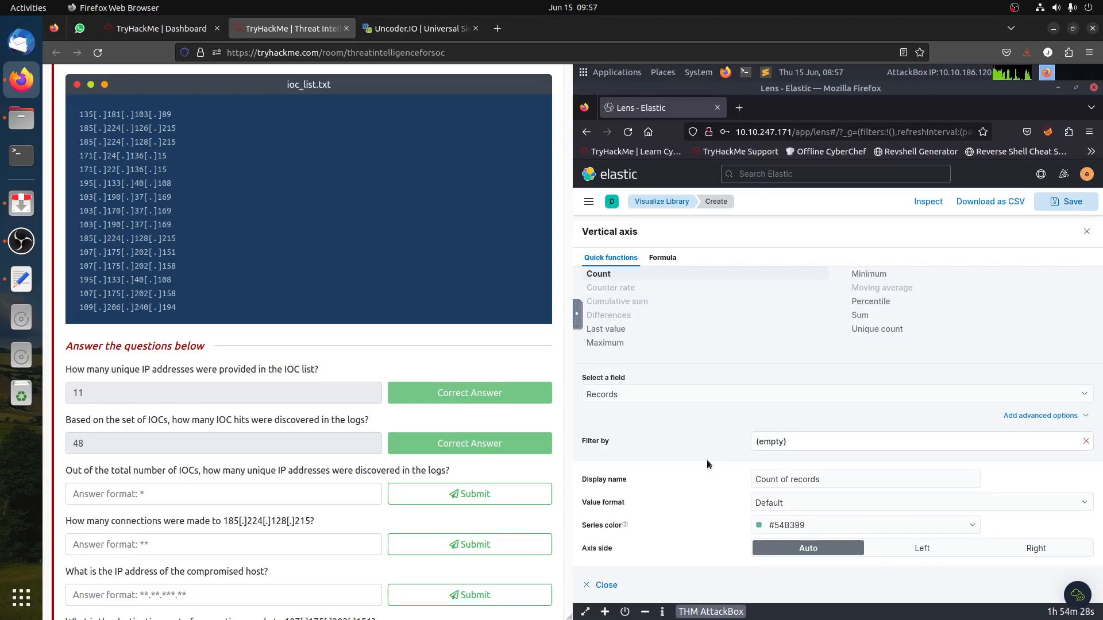
left_click(1086, 234)
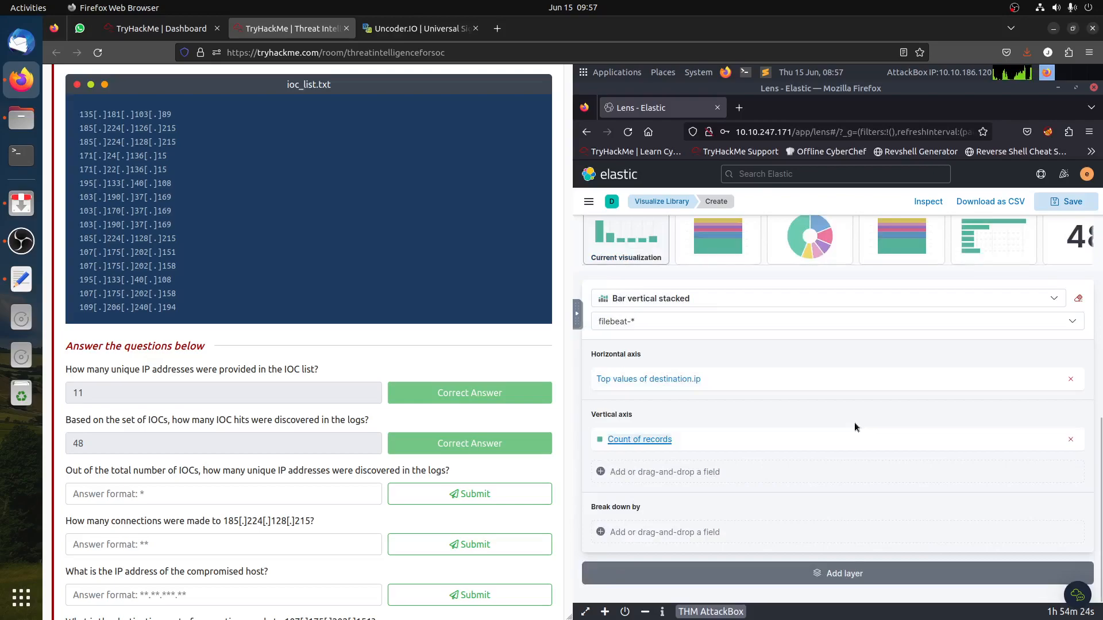
Set the number of top destination.ip values on the chart's horizontal axis to 10.
scroll(856, 425, "up", 10)
scroll(855, 423, "down", 5)
scroll(854, 422, "down", 2)
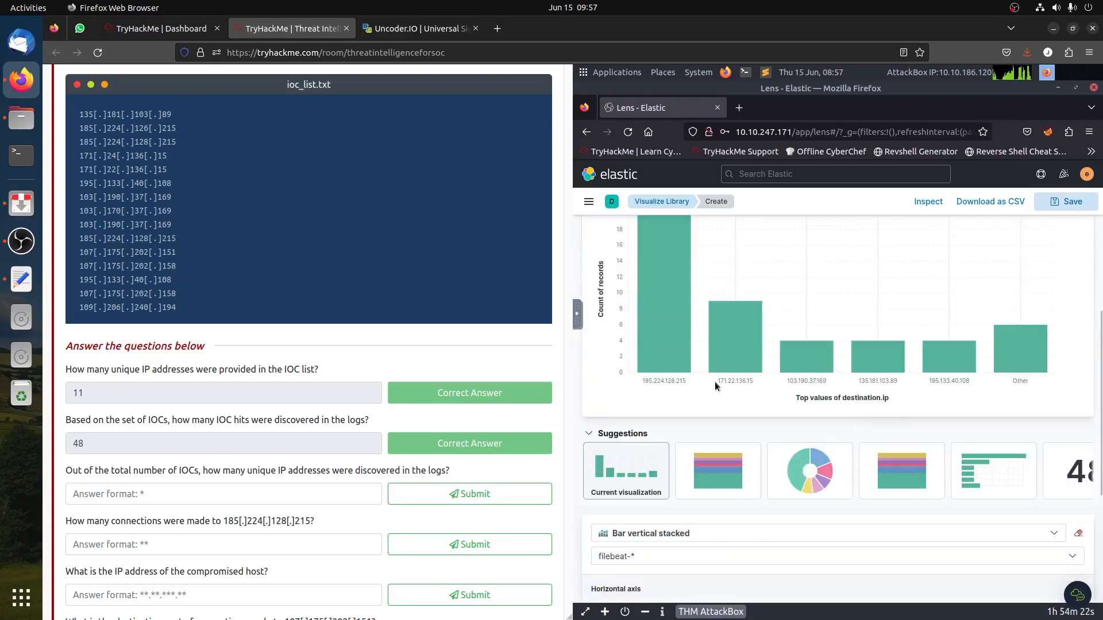
scroll(1020, 385, "down", 5)
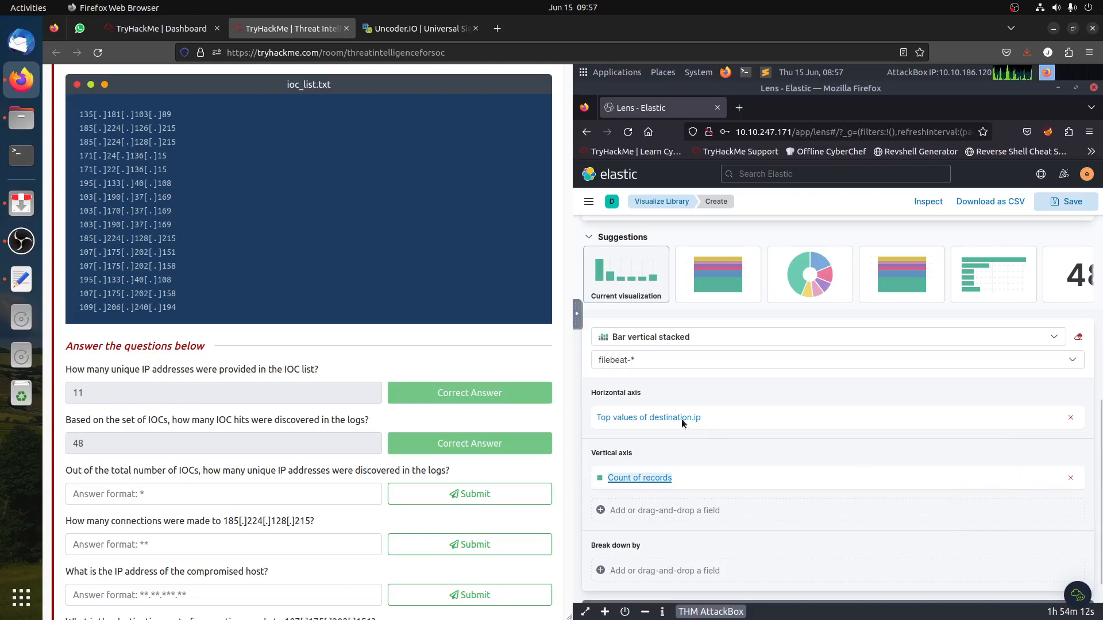
left_click(1022, 418)
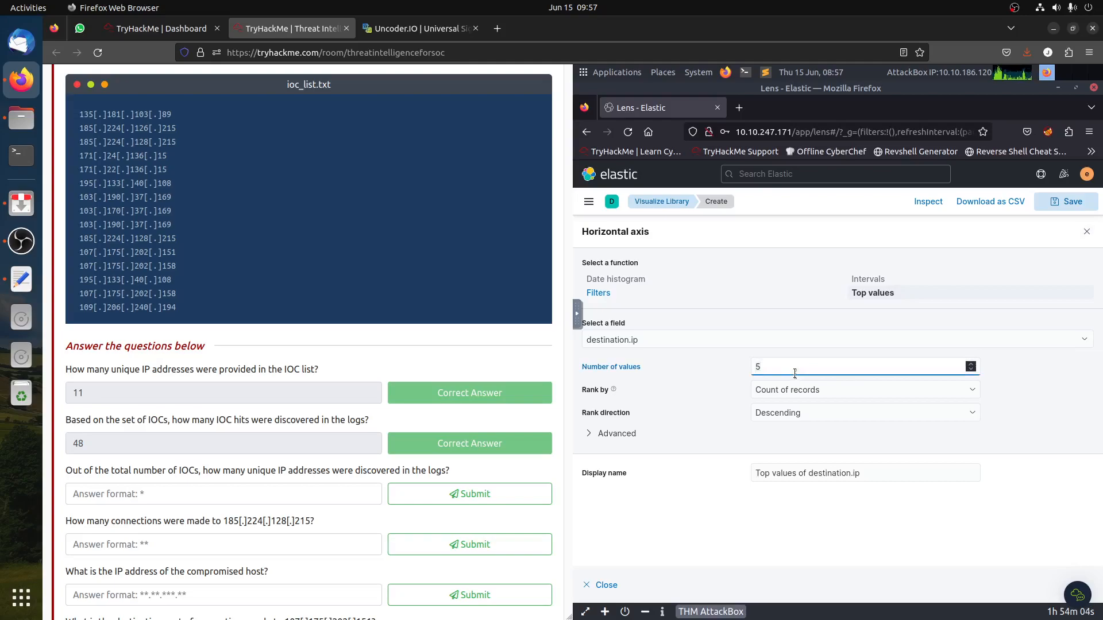
type("0")
left_click(698, 400)
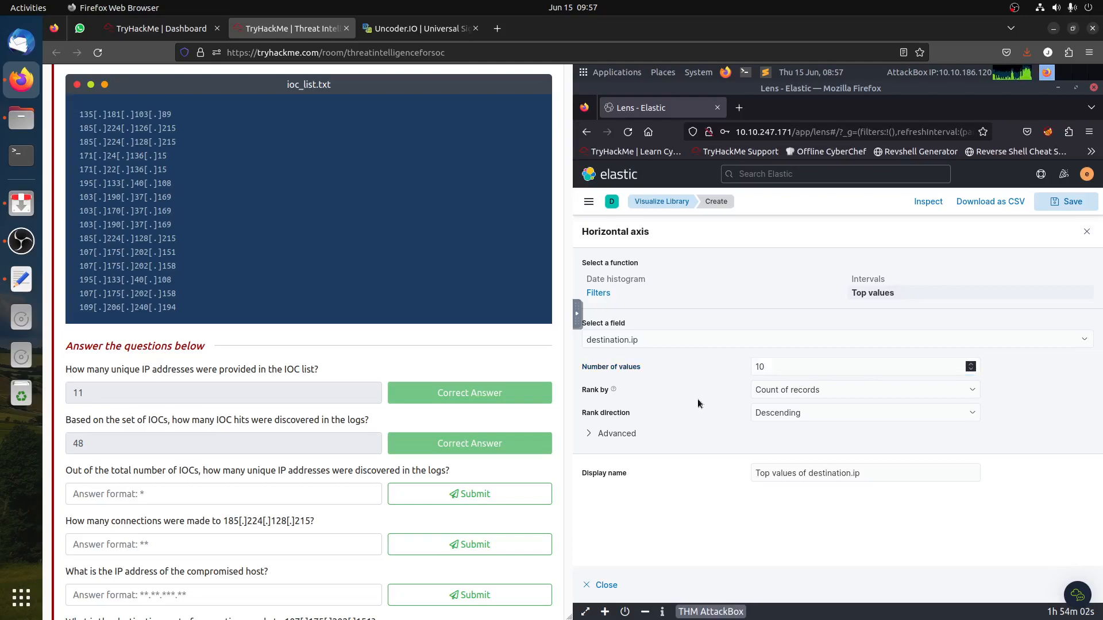
left_click(1058, 204)
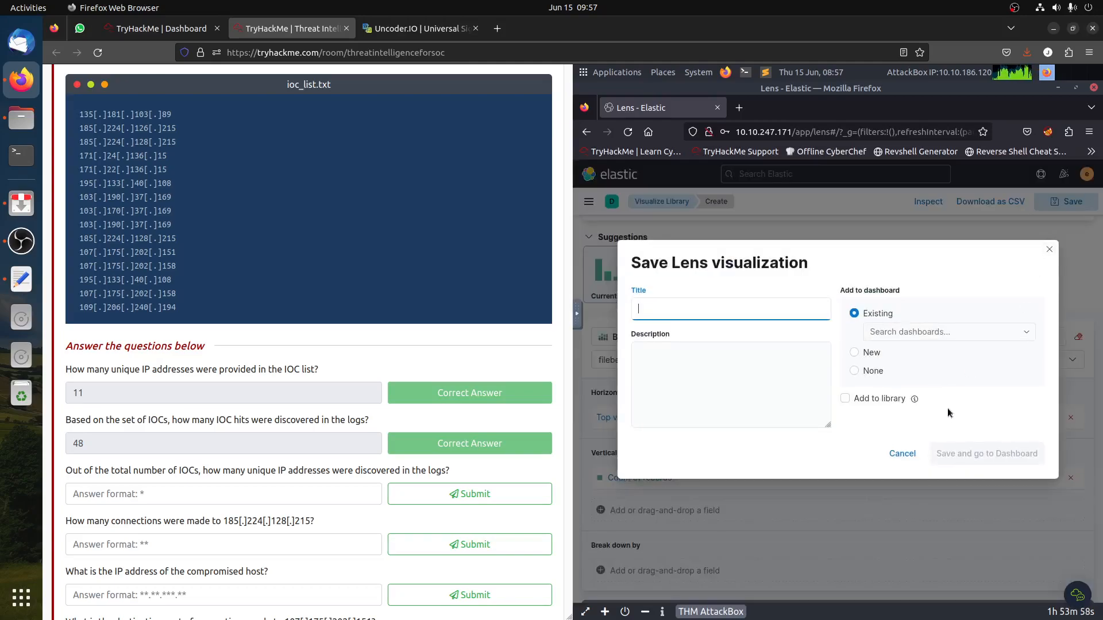
left_click(903, 454)
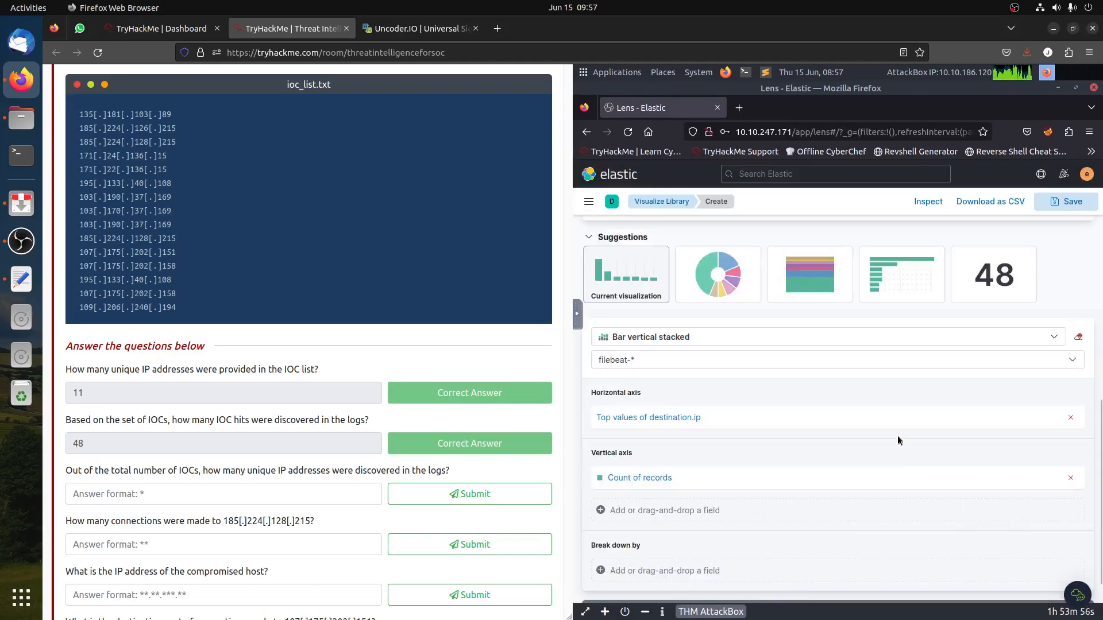
Count the destination IP bars in the chart and enter 7 as the answer for unique IP addresses discovered in the logs.
scroll(898, 427, "up", 8)
scroll(899, 427, "down", 4)
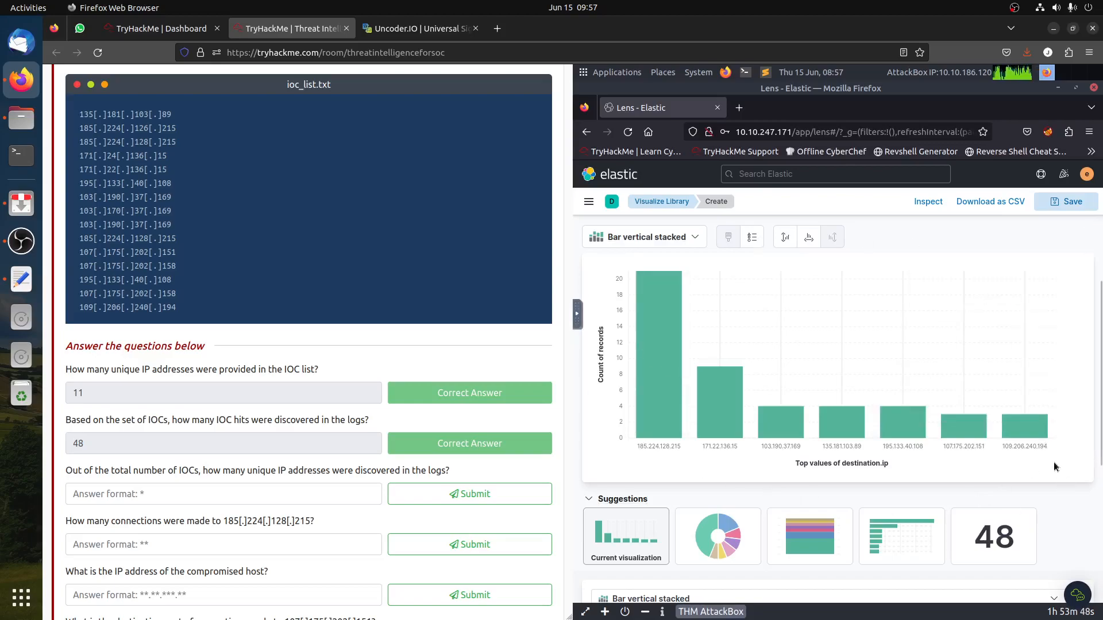
left_click(206, 496)
type("7")
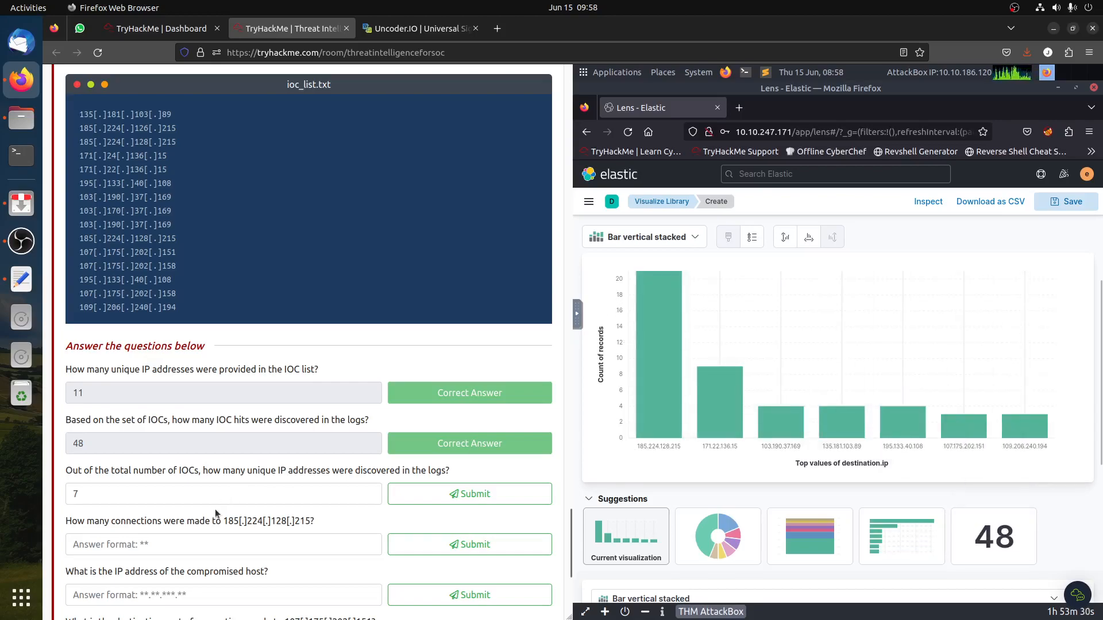
Check the record count of the chart's 185.224.128.215 bar and submit 21 as the number of connections made to that address.
scroll(215, 505, "down", 2)
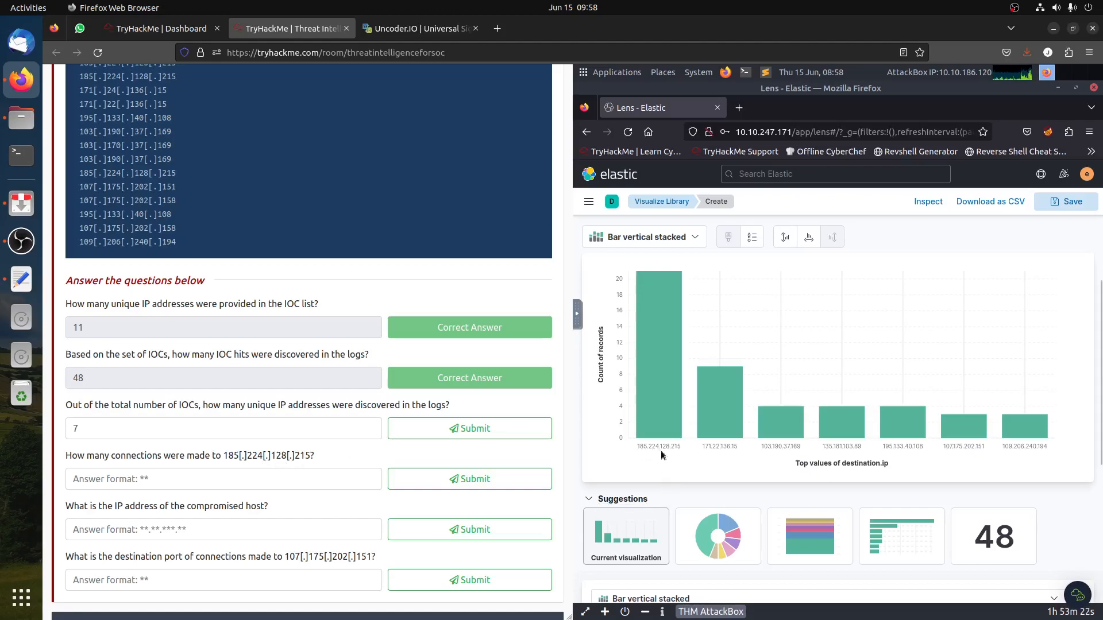
mouse_move(672, 379)
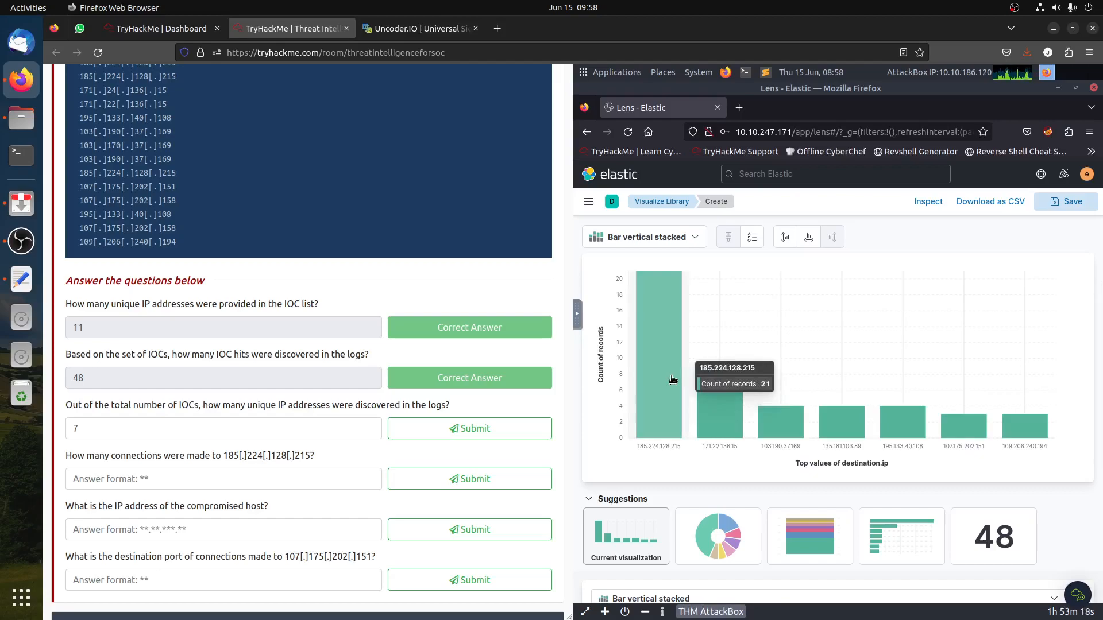
left_click(368, 479)
type("21")
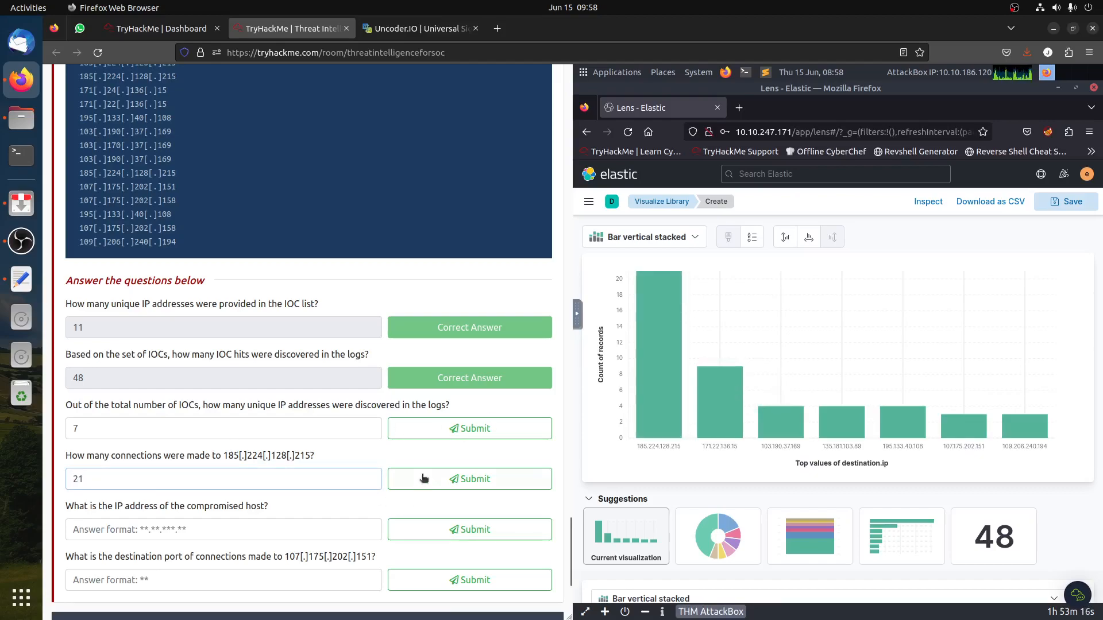
left_click(423, 481)
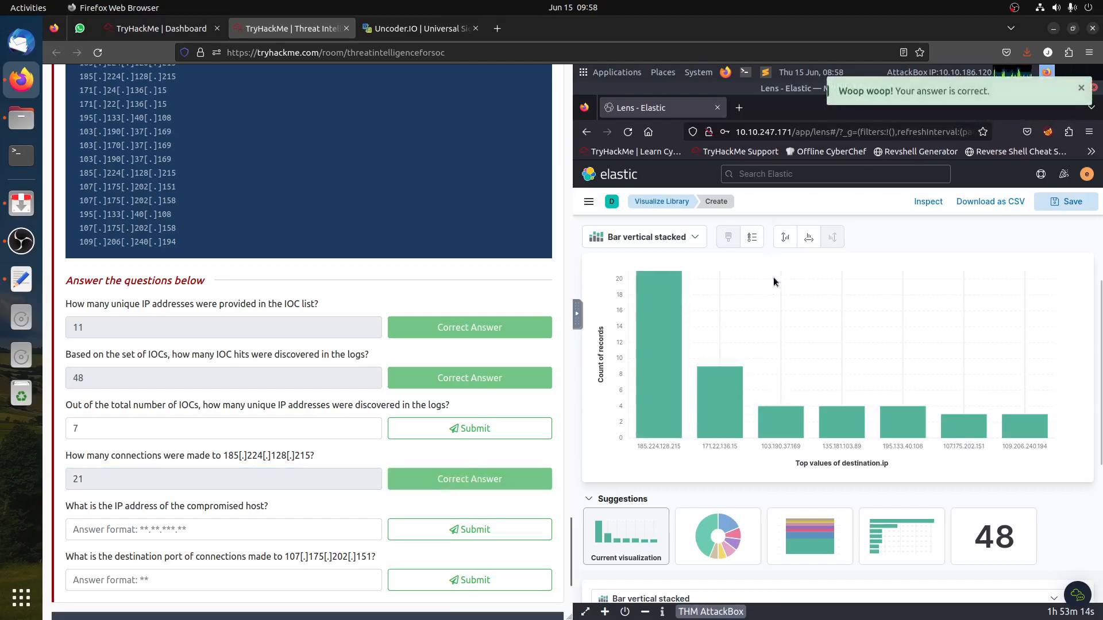
Return to Discover and filter the hits to destination.ip 185.224.128.215.
scroll(773, 281, "up", 5)
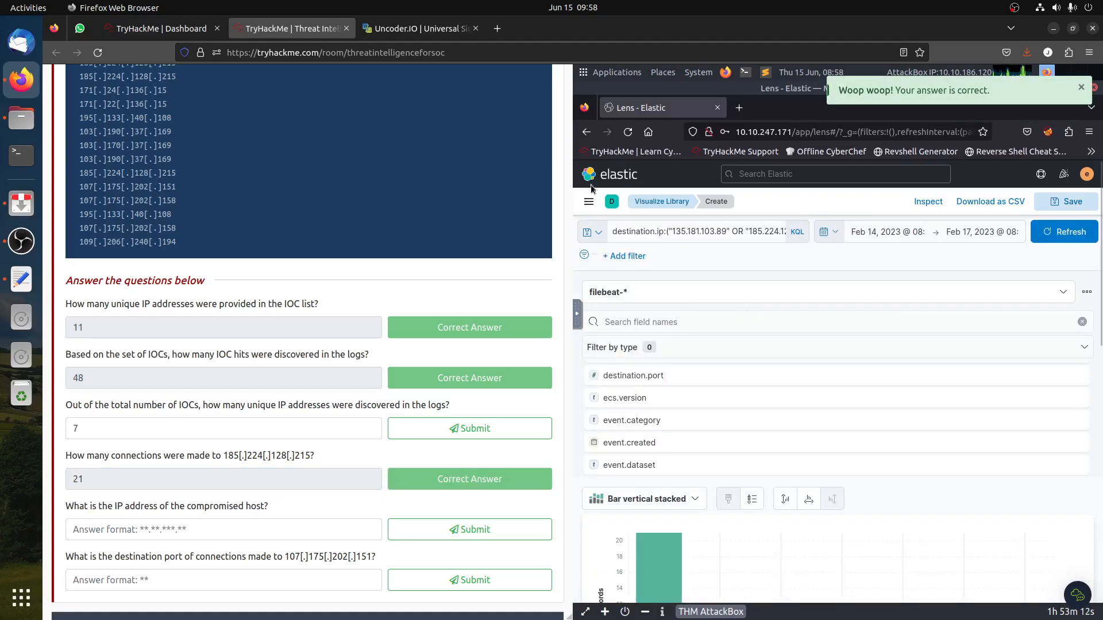
left_click(586, 131)
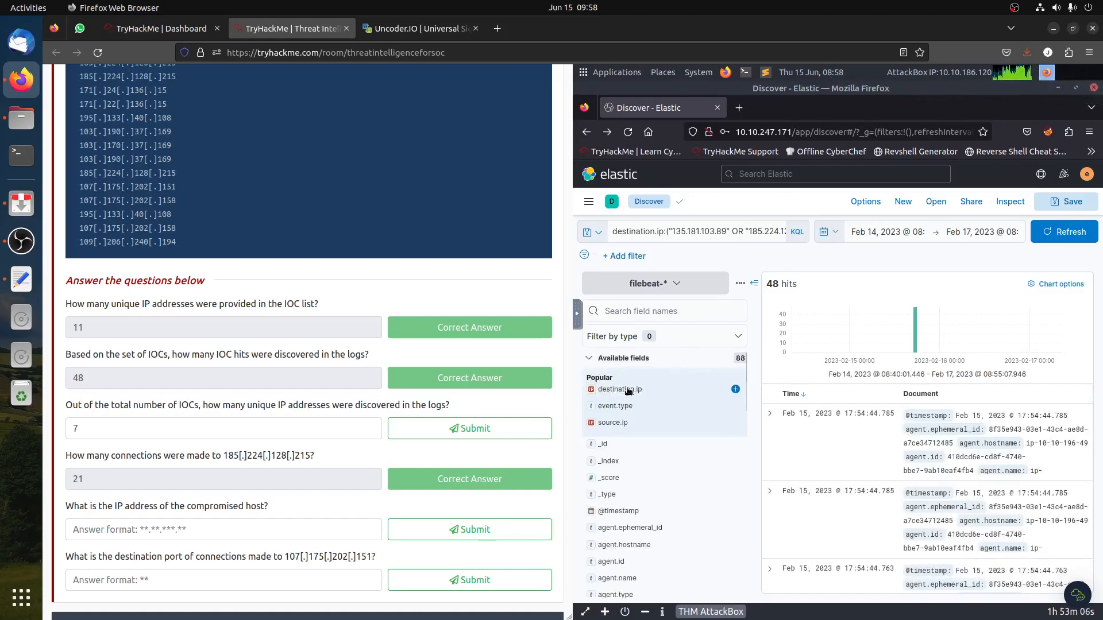
left_click(628, 390)
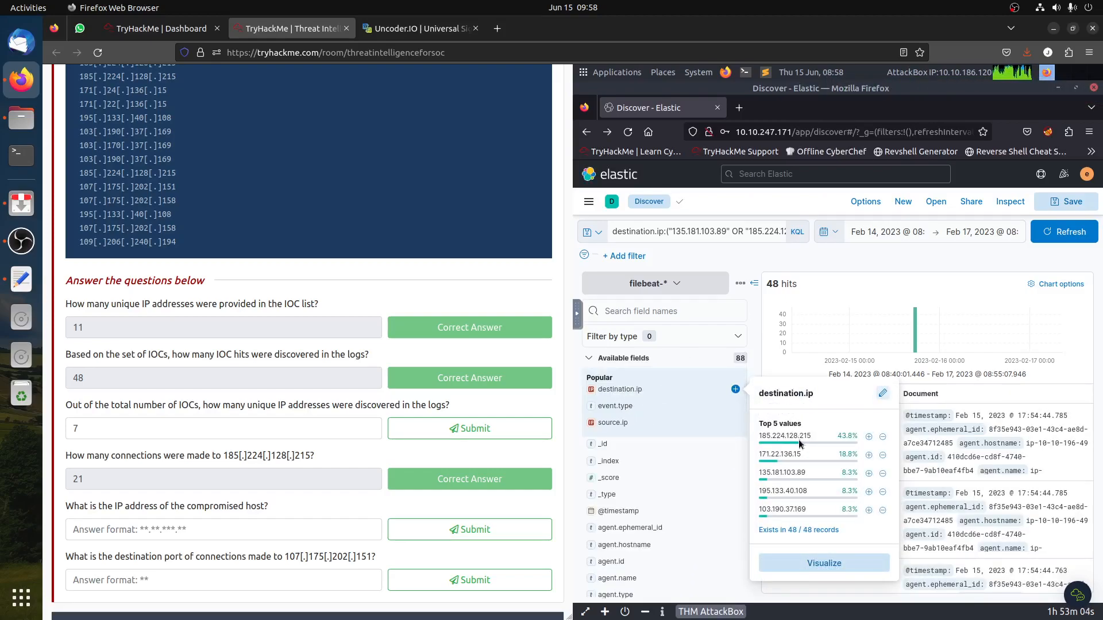
left_click(869, 436)
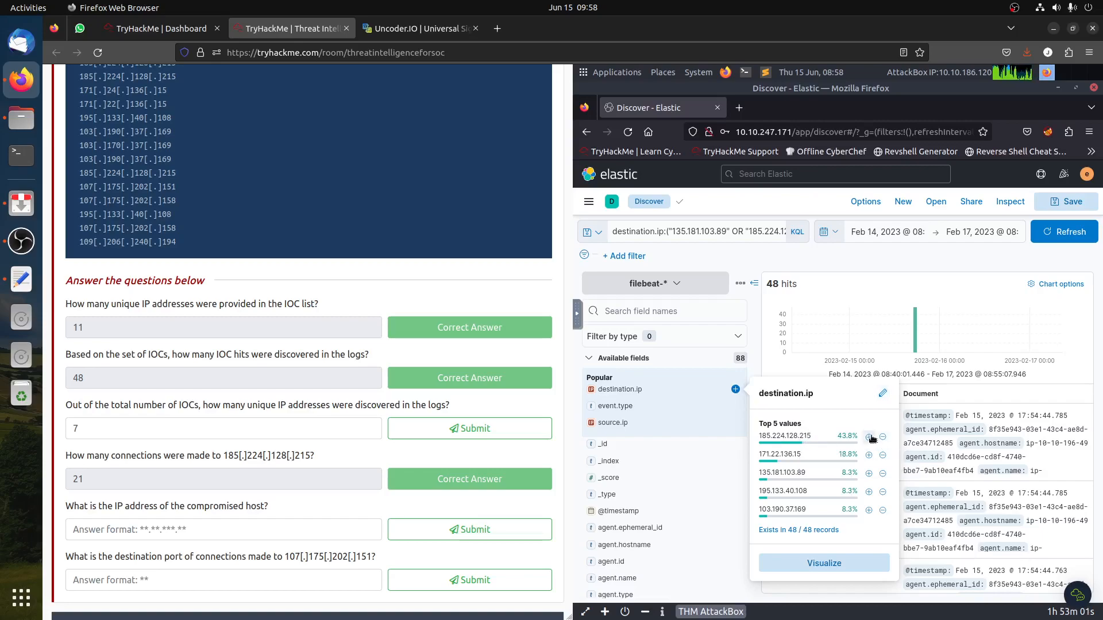
left_click(764, 293)
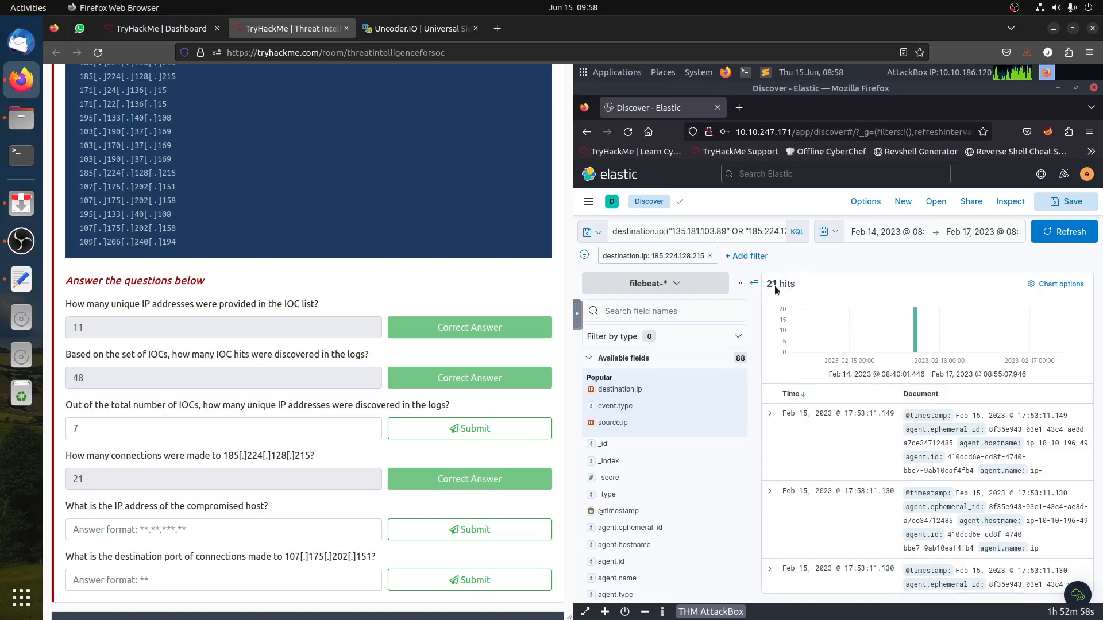
Submit the entered answer of 7 for the unique IP addresses discovered in the logs.
left_click_drag(78, 484, 183, 501)
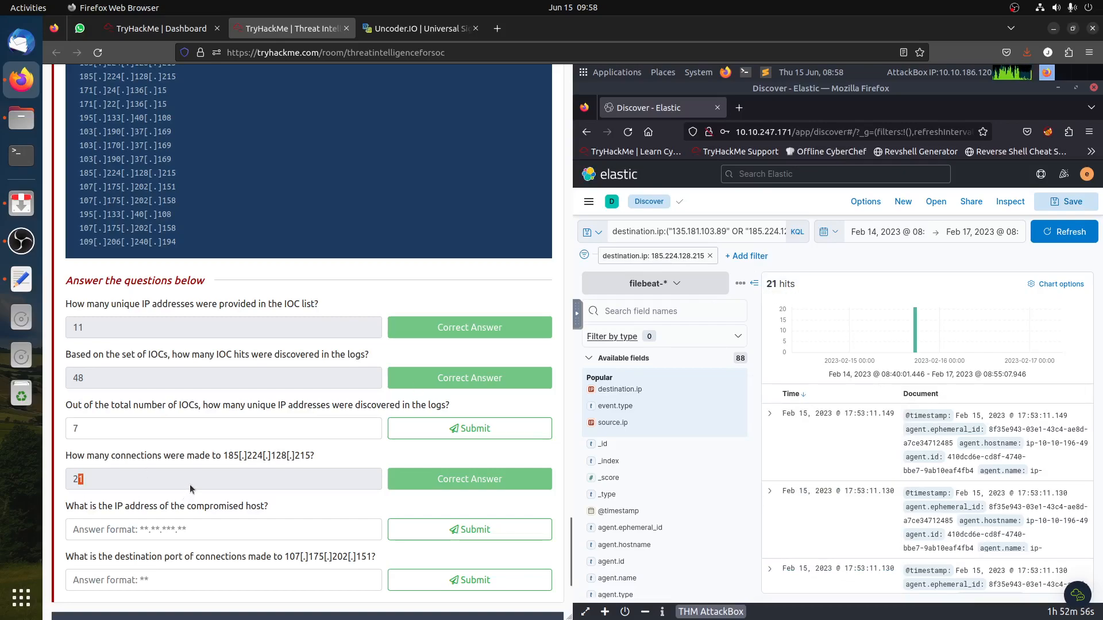
left_click(216, 426)
key("Return")
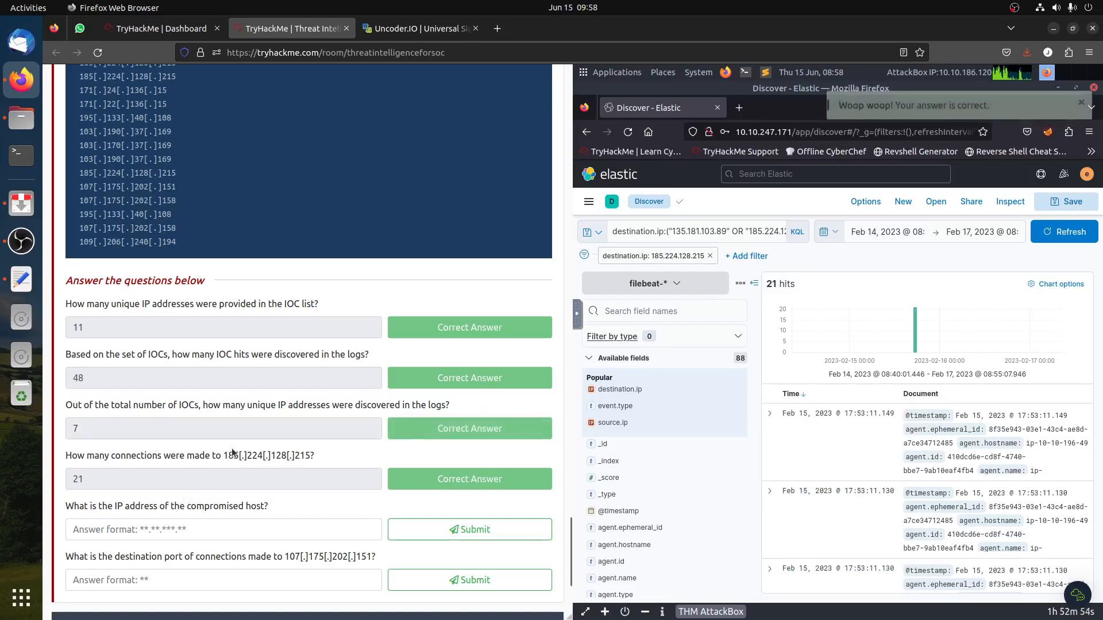
Review the question about connections to 185[.]224[.]128[.]215 and check the top destination.ip values of the filtered hits.
scroll(232, 453, "down", 3)
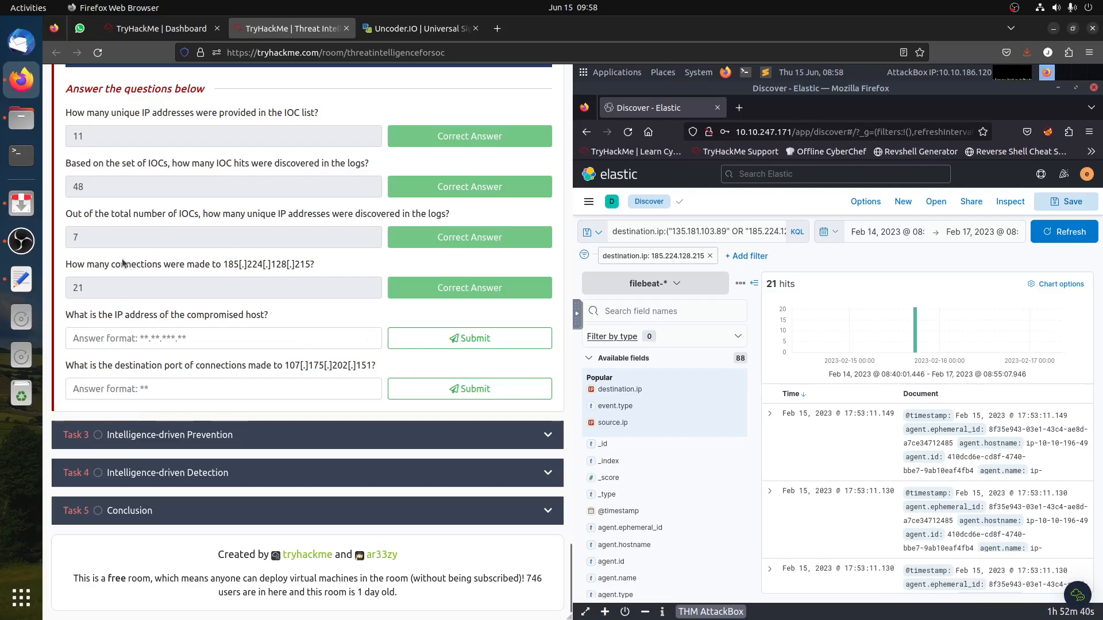
left_click_drag(230, 265, 389, 274)
left_click_drag(315, 265, 201, 270)
left_click(202, 271)
left_click(618, 391)
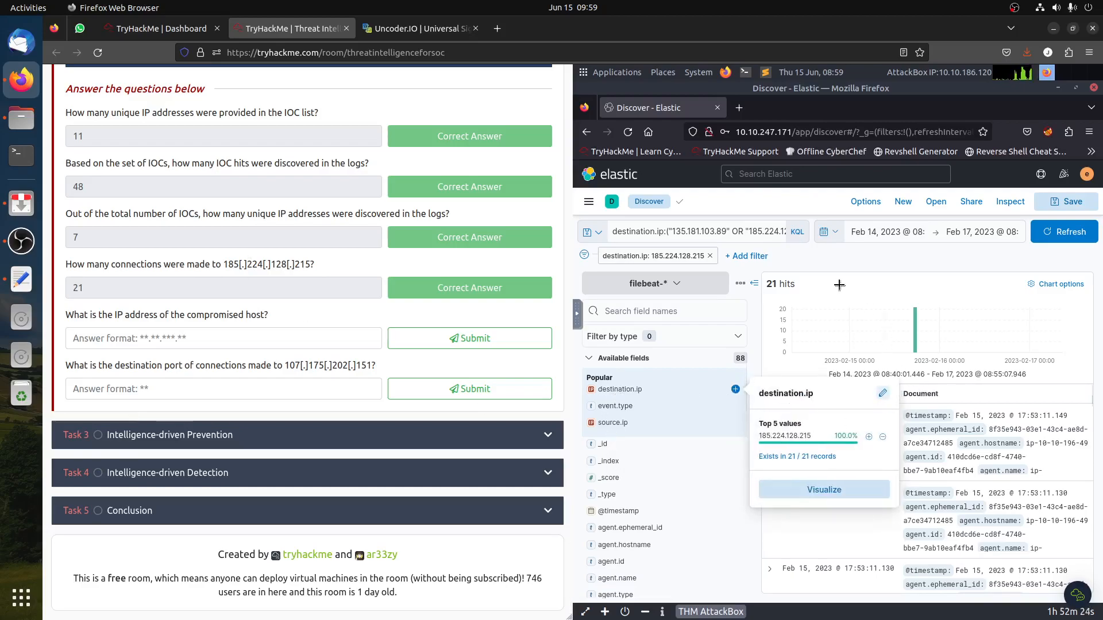
left_click(835, 261)
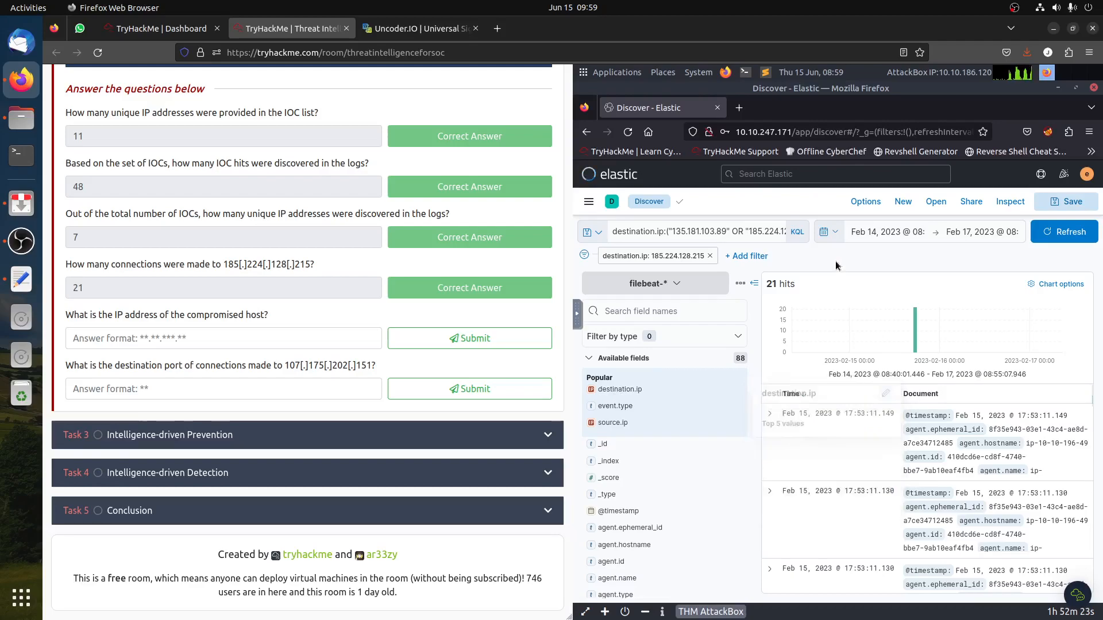
Check the top source.ip values of the filtered hits and submit 10.10.196.49 as the compromised host's IP address.
left_click(614, 423)
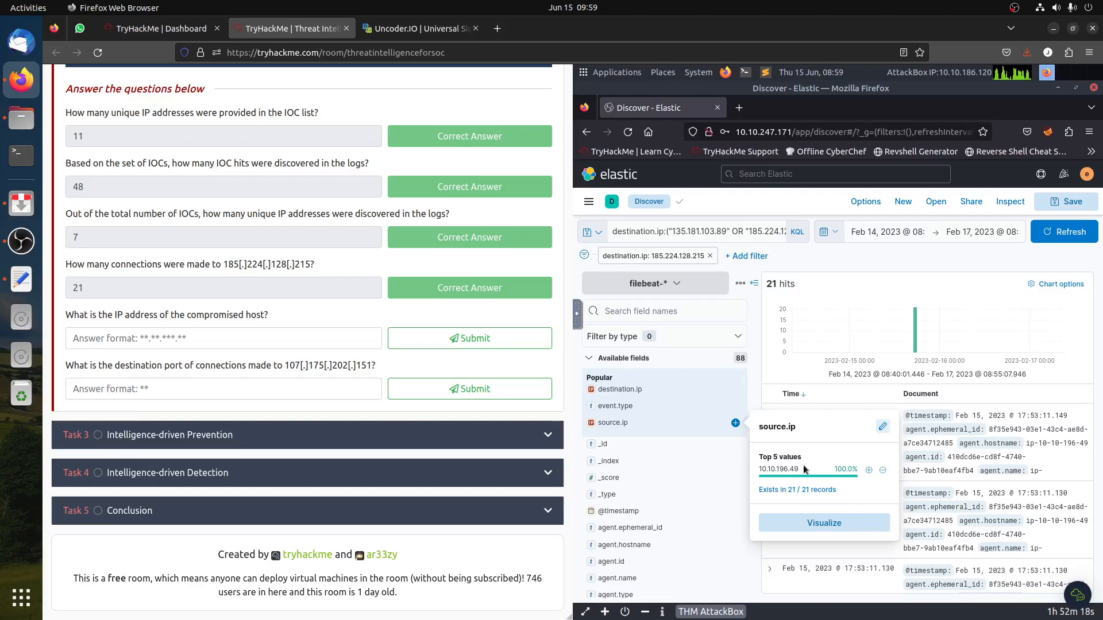
mouse_move(805, 470)
left_click(244, 340)
type("10")
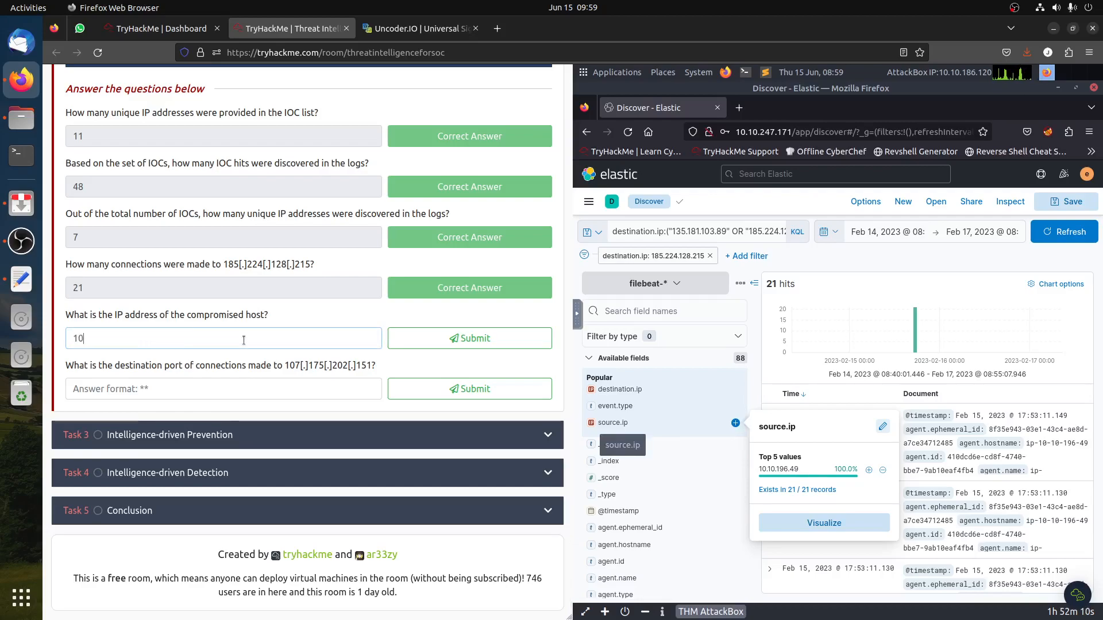
type(".10.196.49")
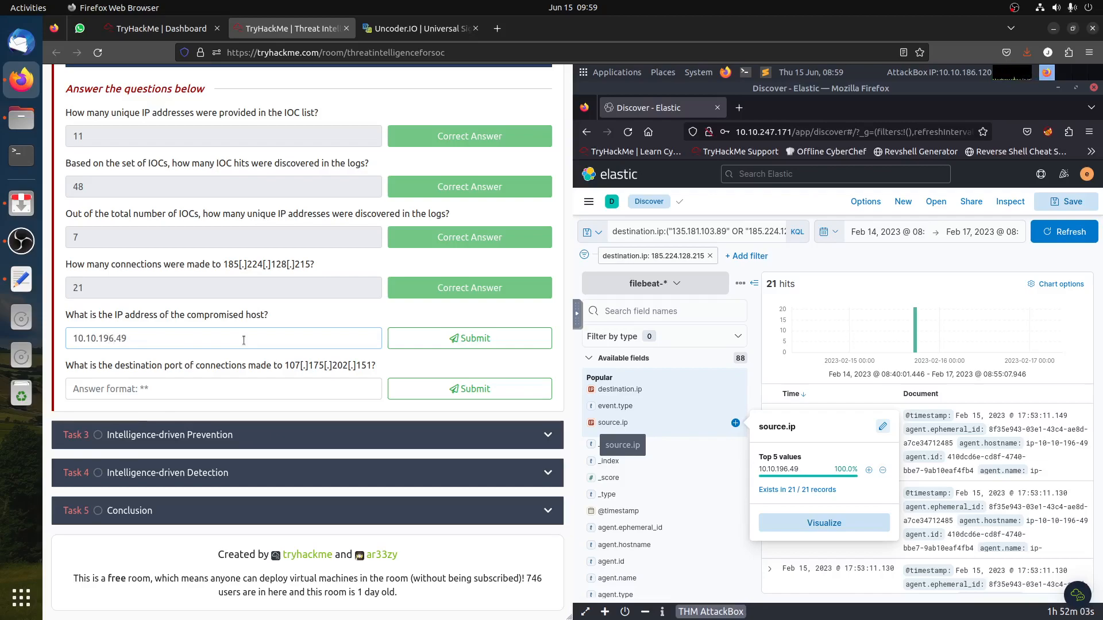
left_click(426, 339)
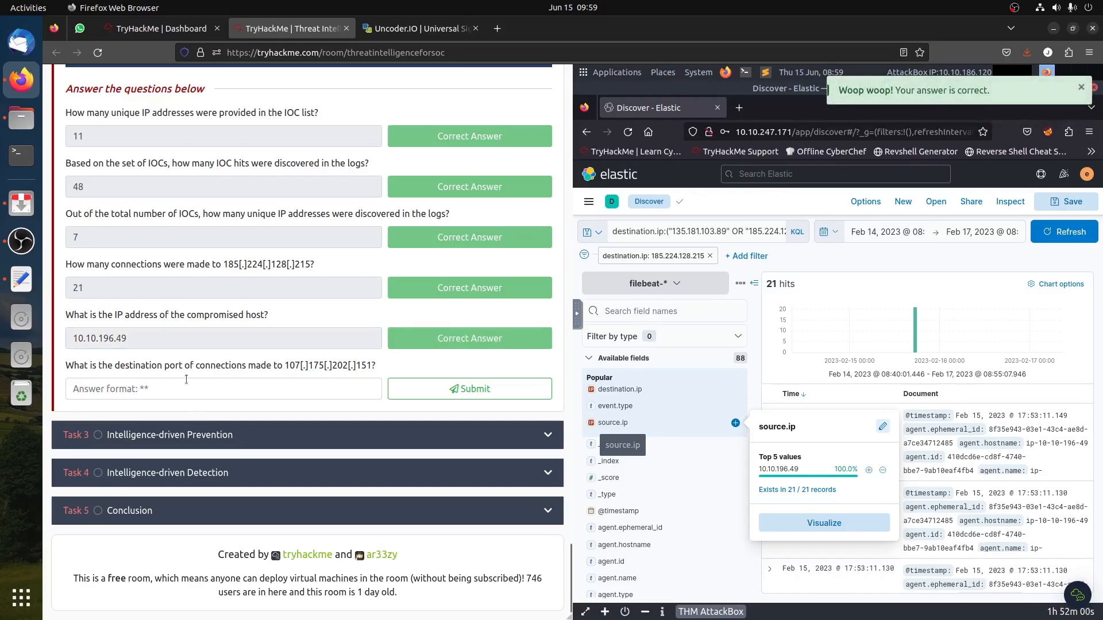
Search the field names for port, check the destination.port values, and submit 80 as the destination port of connections to 107[.]175[.]202[.]151.
left_click(756, 365)
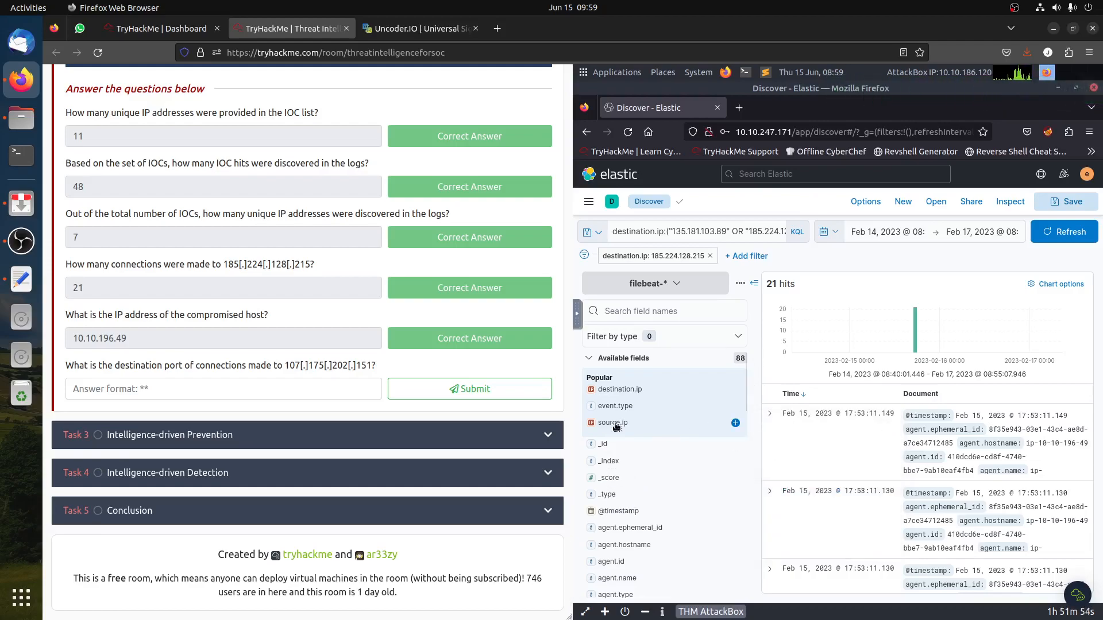
left_click(634, 310)
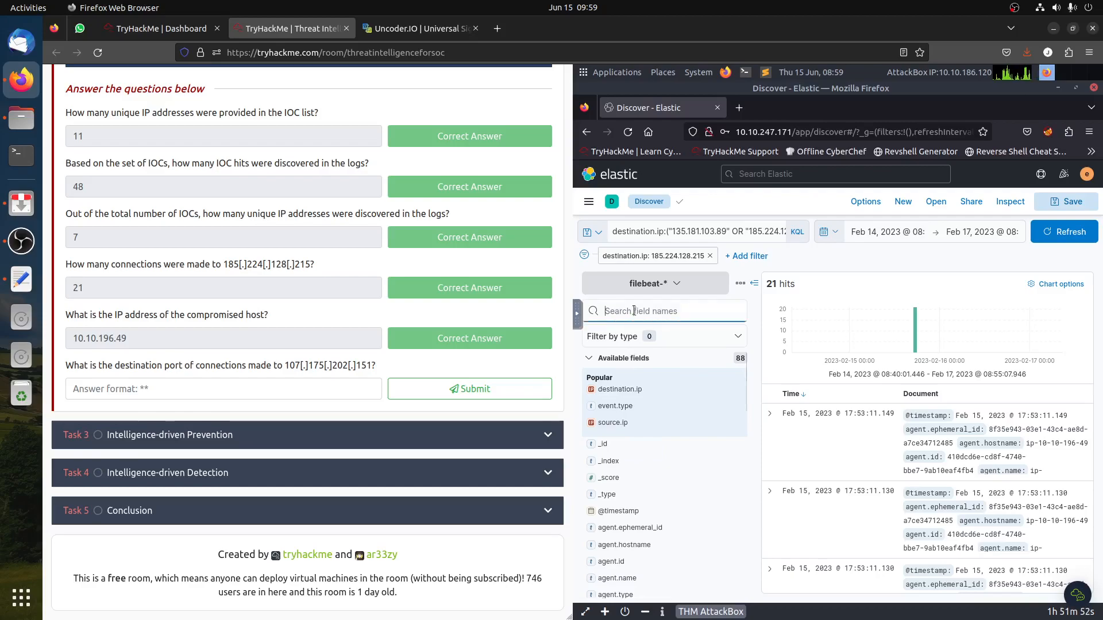
type("port")
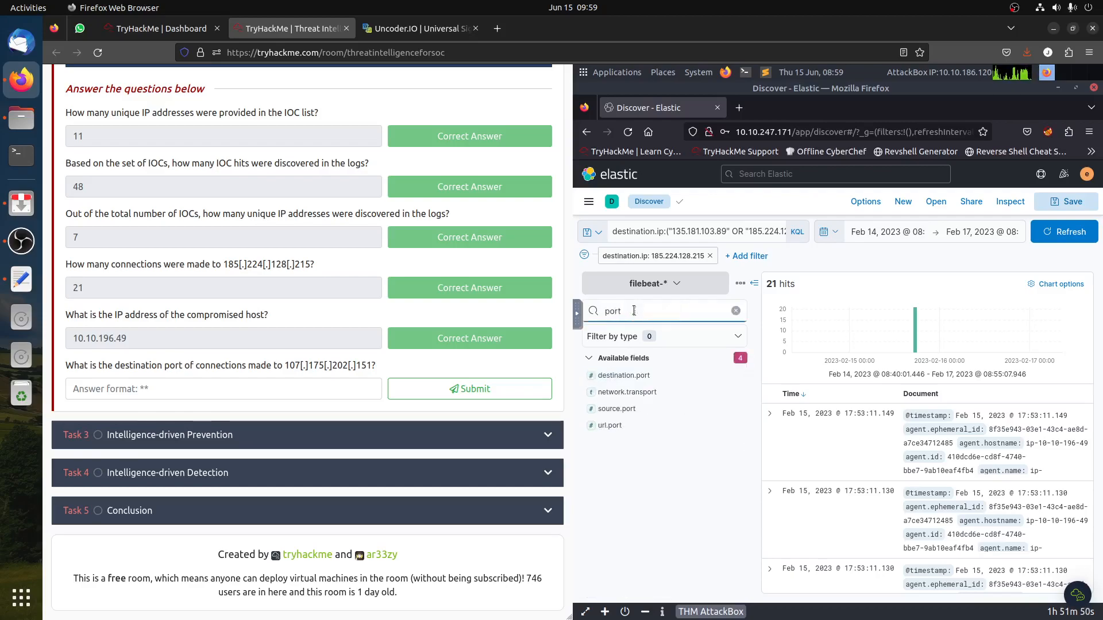
left_click(629, 377)
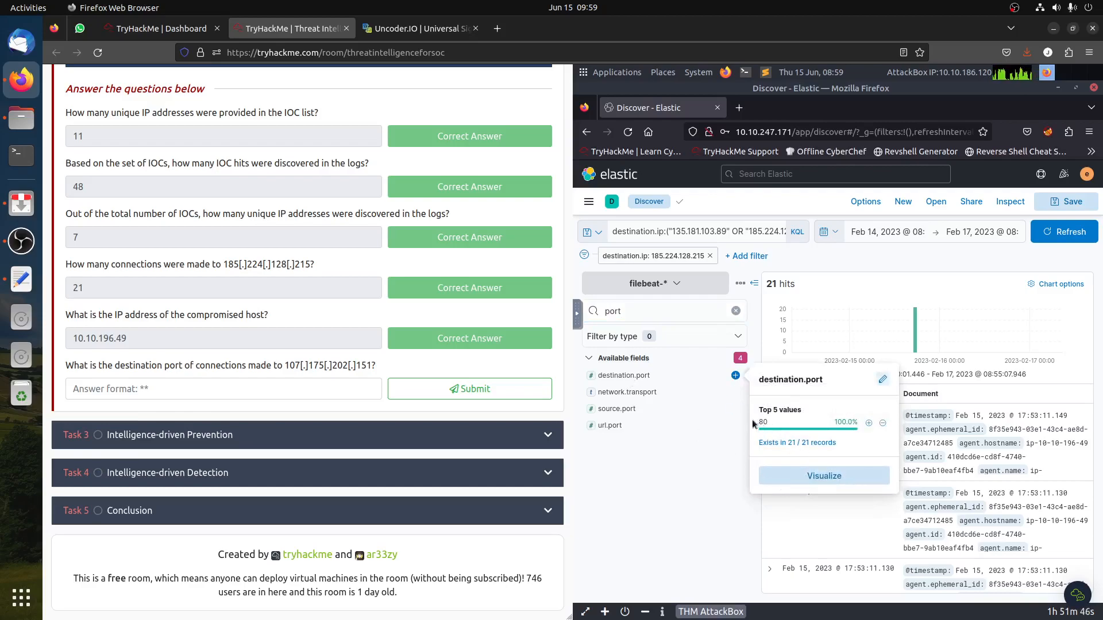
left_click(137, 389)
type("80")
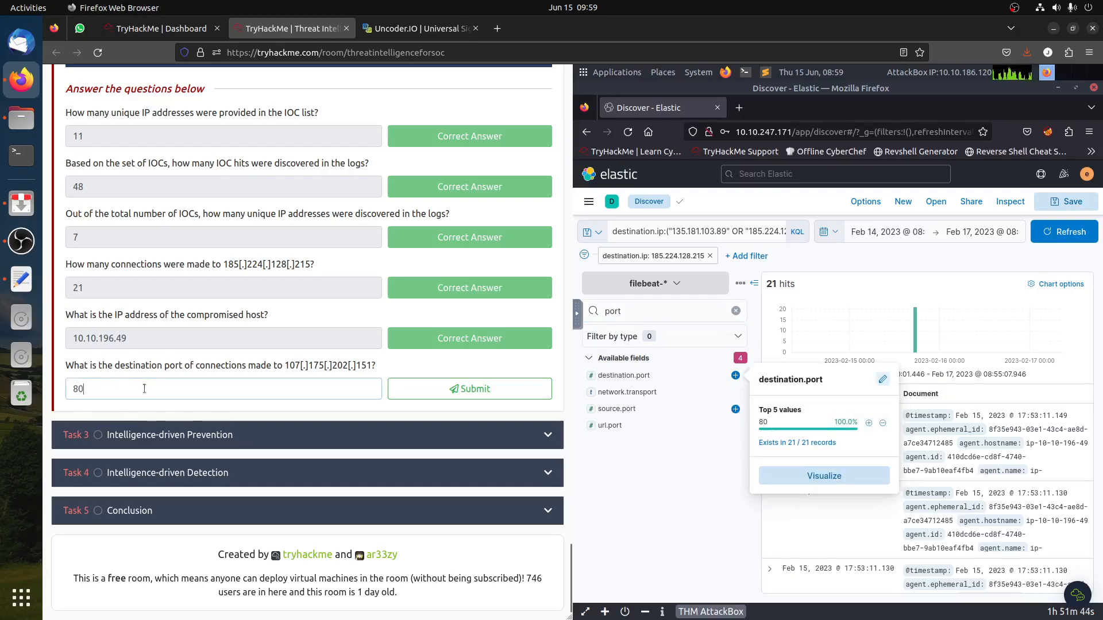
left_click(470, 396)
left_click(1005, 438)
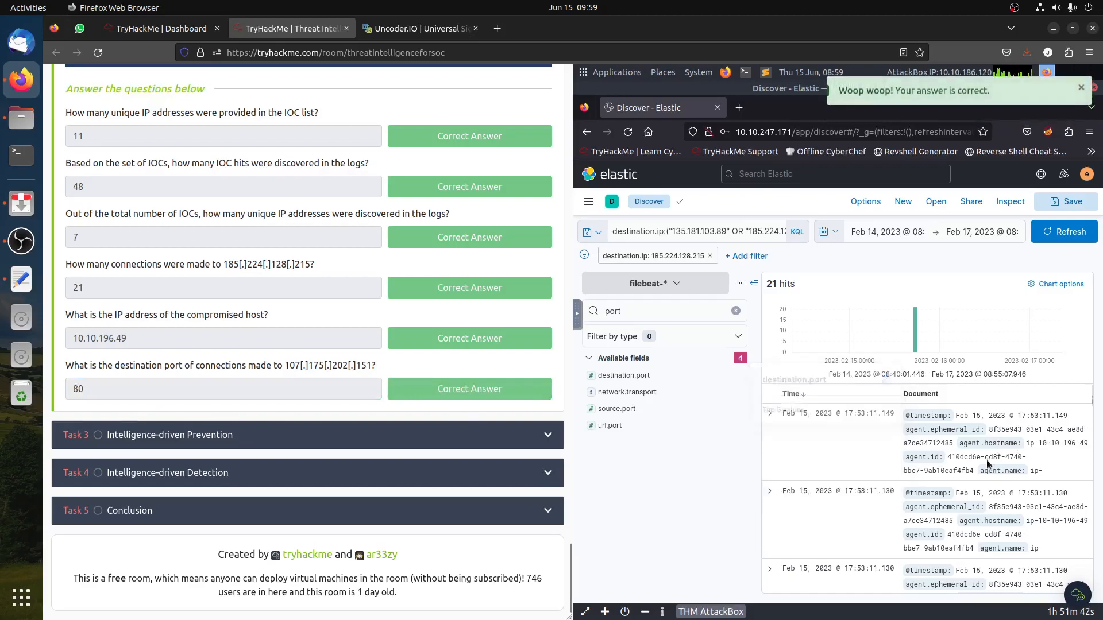
Expand the first log hit's document and inspect its destination.ip and destination.port fields.
left_click(770, 414)
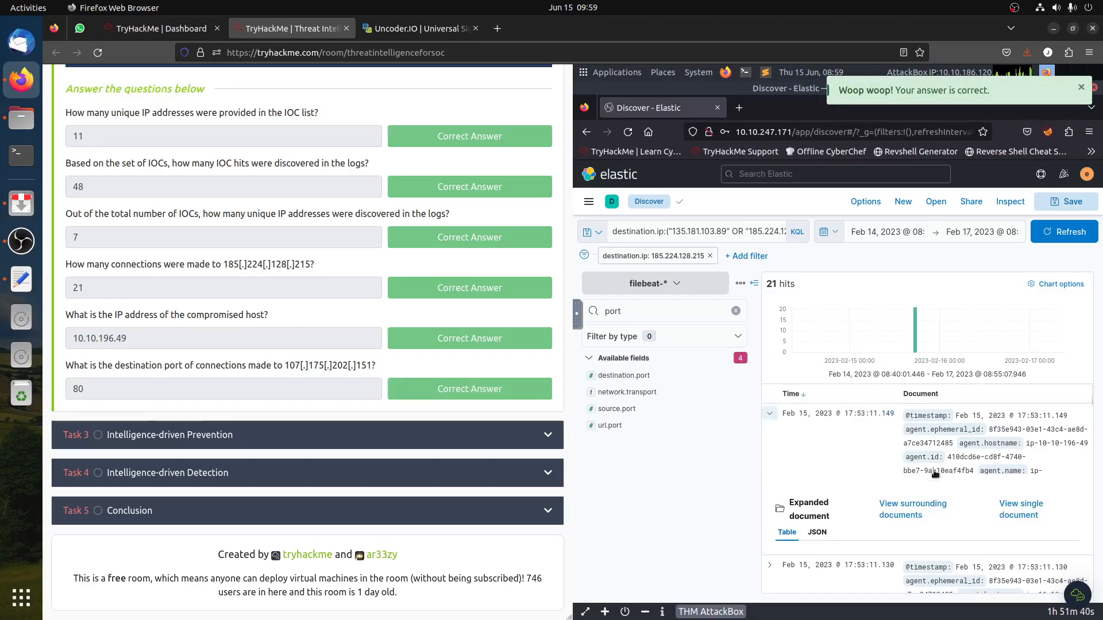
scroll(931, 467, "down", 5)
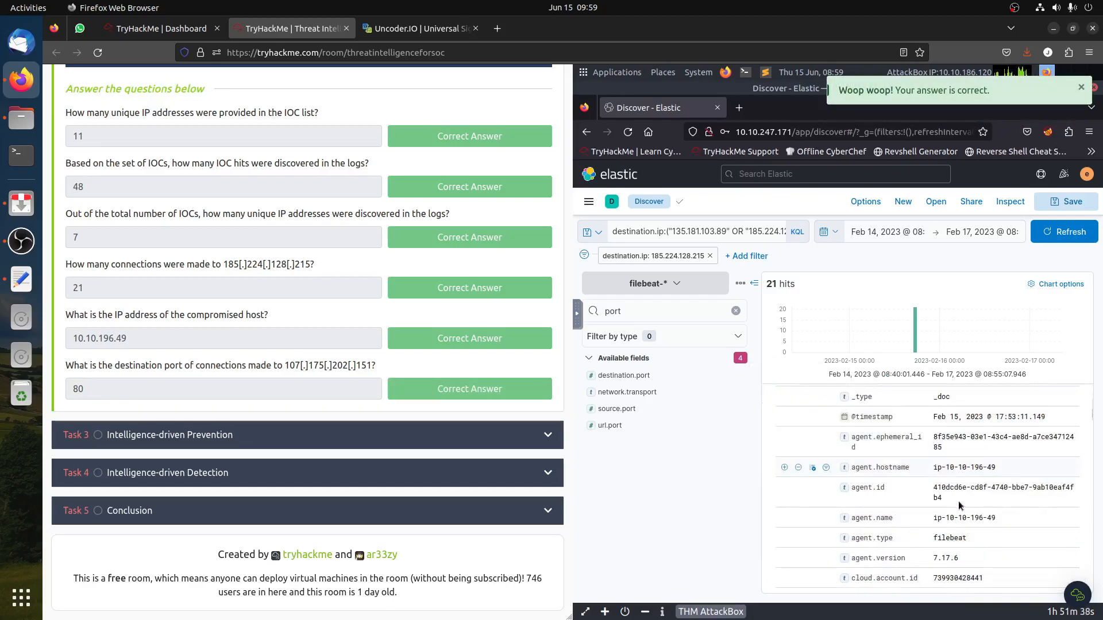
scroll(969, 505, "down", 4)
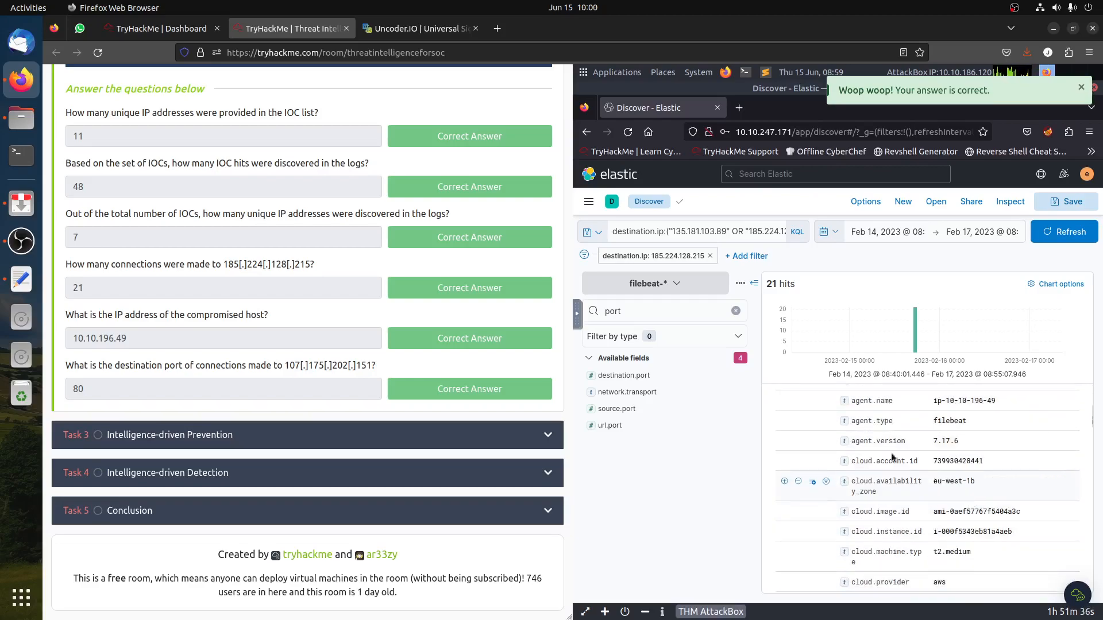
scroll(963, 431, "down", 4)
scroll(964, 435, "down", 2)
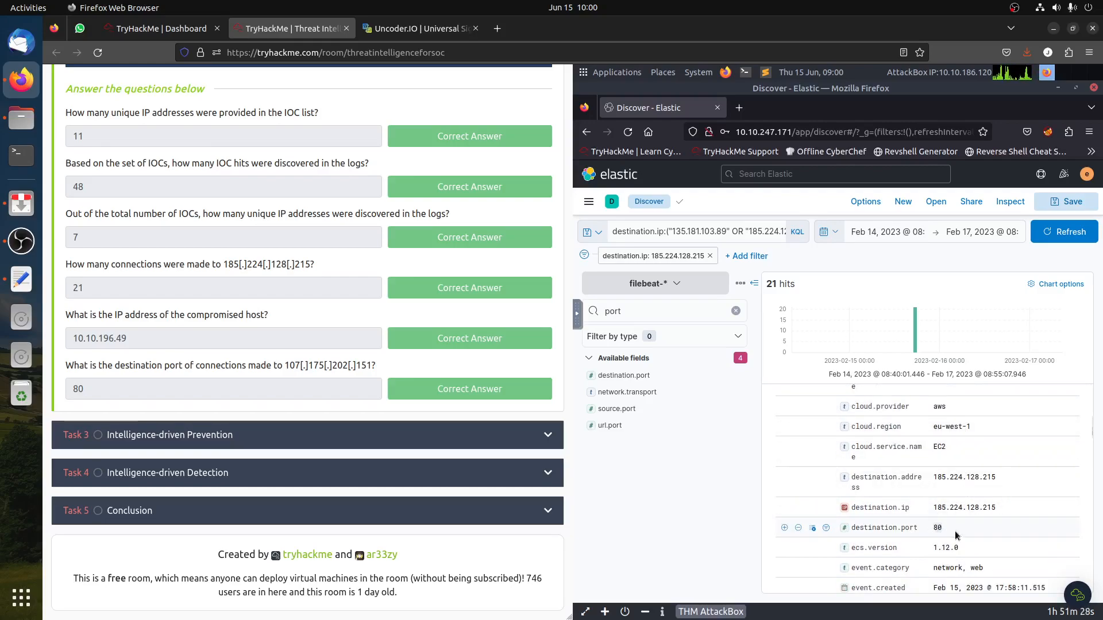
Open Task 3, Intelligence-driven Prevention, and read its introduction and the section on IP Blocking via Firewall.
left_click(145, 436)
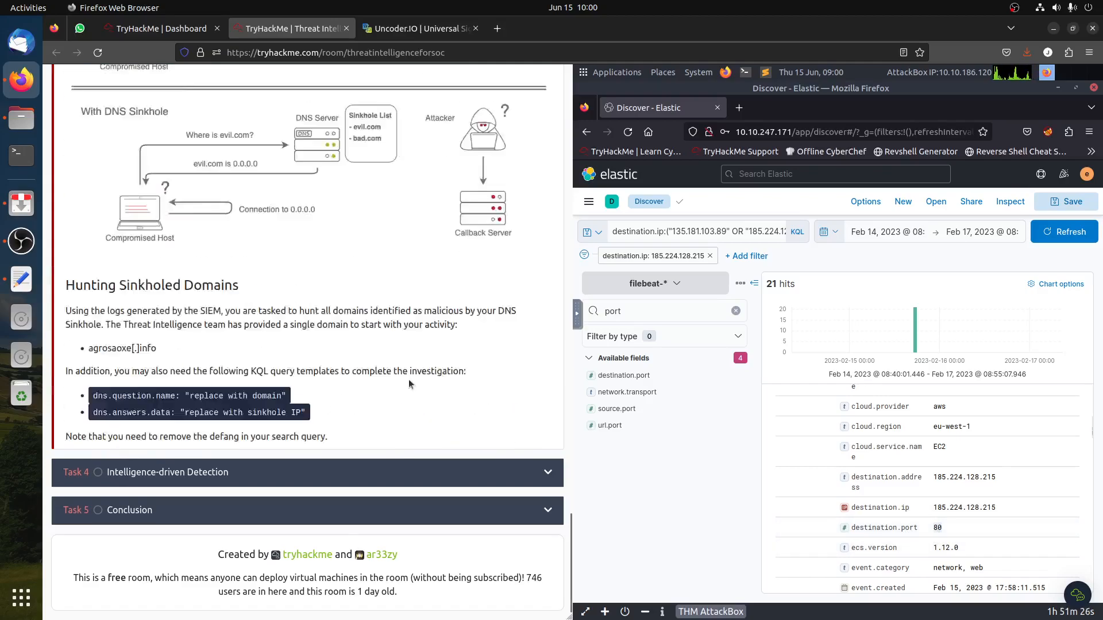
scroll(336, 385, "up", 20)
scroll(332, 388, "down", 3)
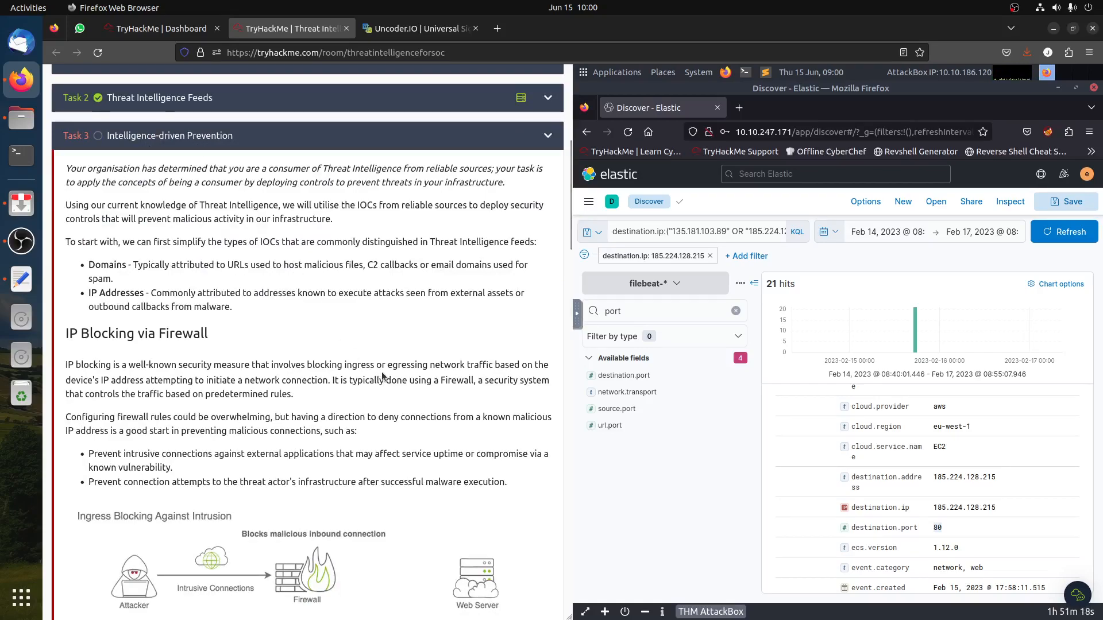
scroll(382, 377, "down", 3)
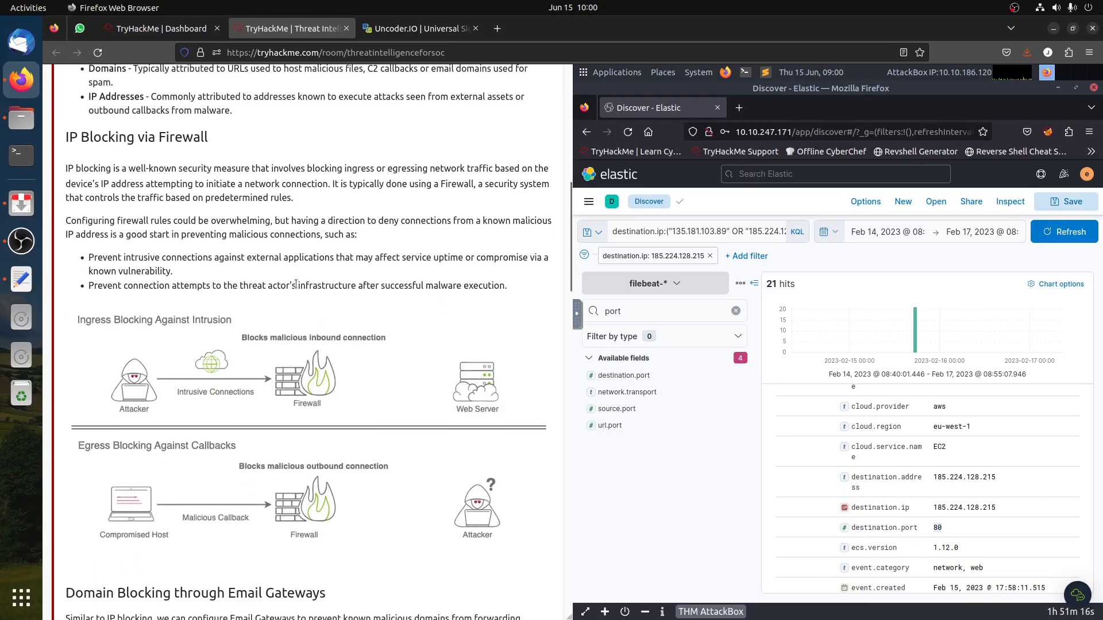
left_click_drag(67, 136, 283, 139)
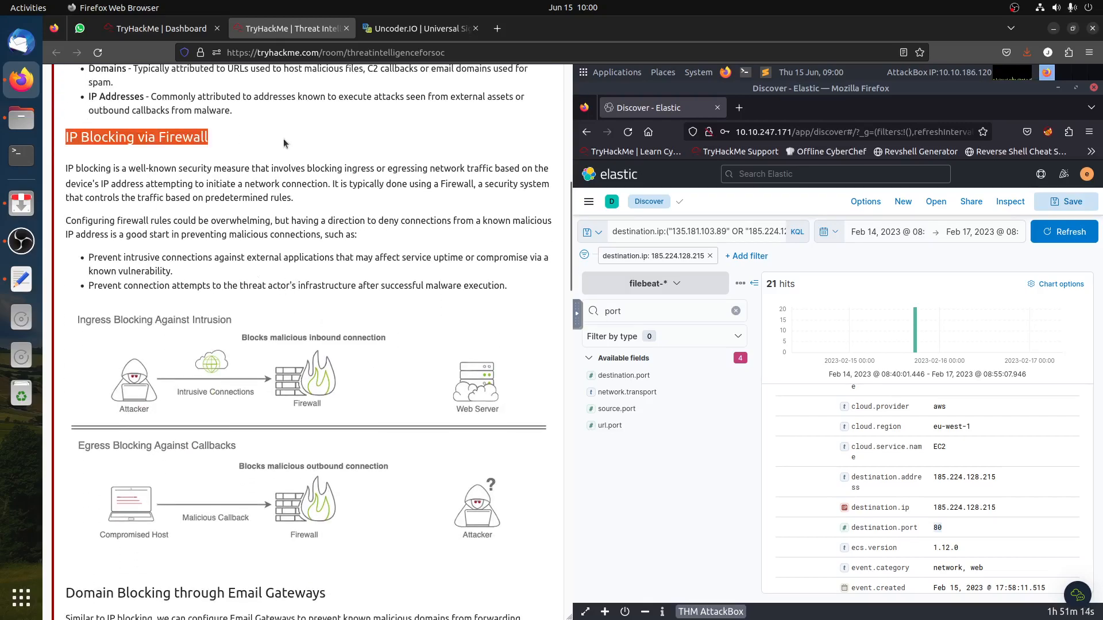
left_click(202, 158)
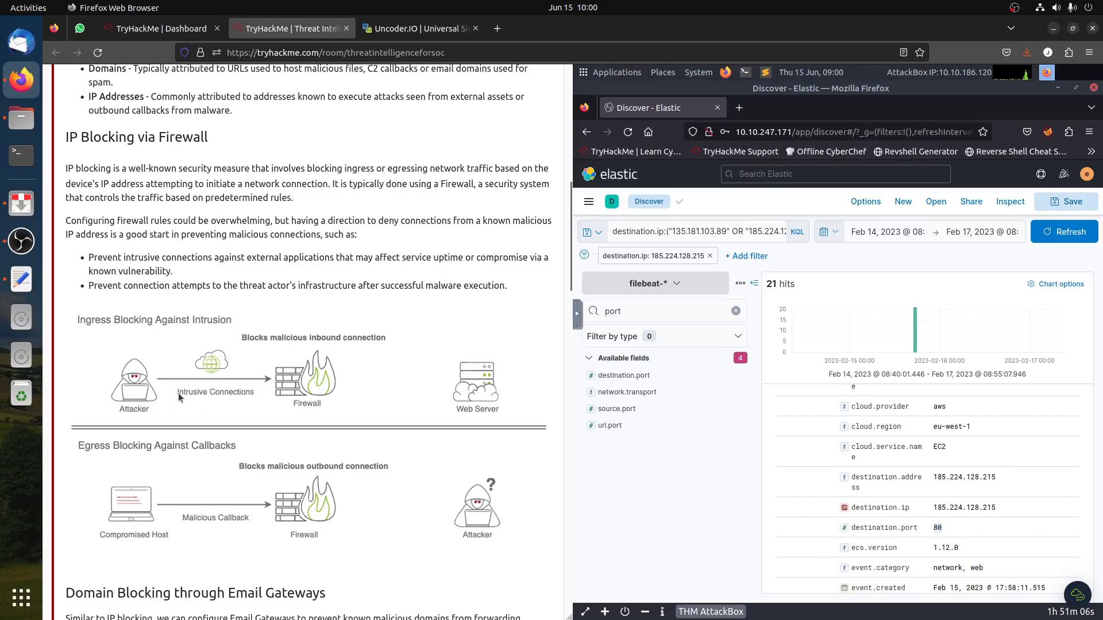
scroll(402, 431, "down", 2)
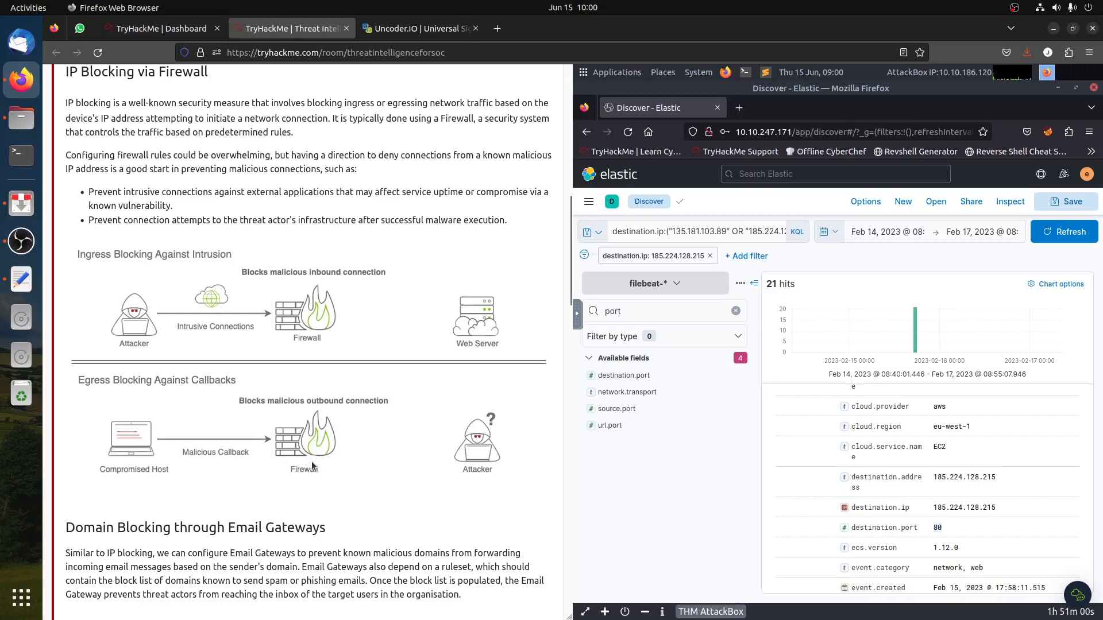
Read the section on Domain Blocking through Email Gateways and examine its diagrams with and without gateway blocking.
scroll(313, 468, "down", 10)
left_click_drag(141, 203, 350, 217)
left_click(357, 222)
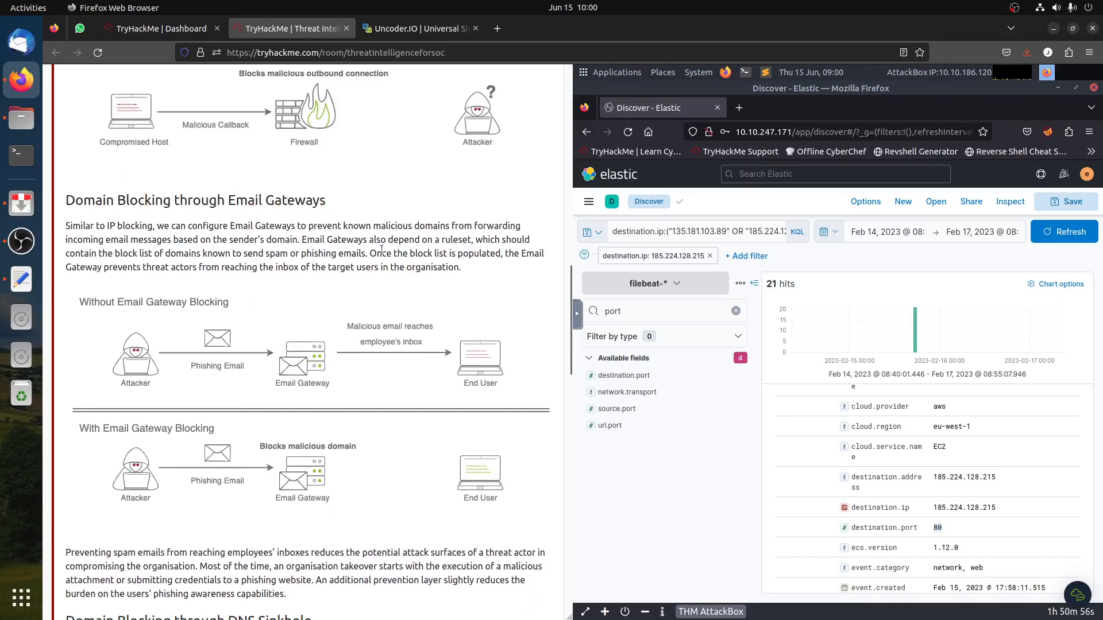
scroll(382, 249, "down", 4)
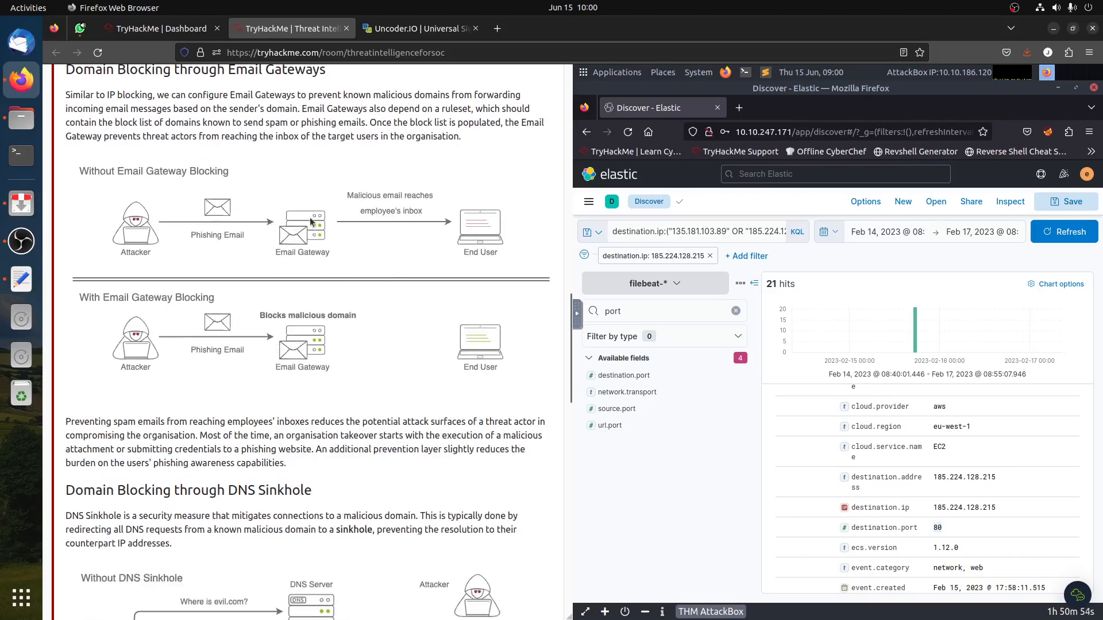